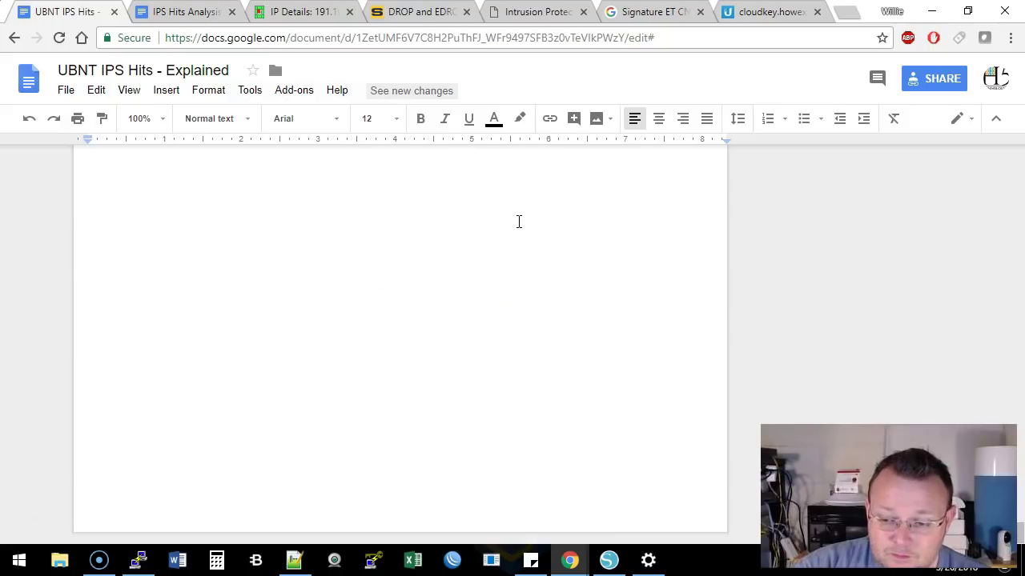
{"action": "scroll", "coordinate": [519, 222], "scroll_direction": "down", "scroll_amount": 6}
{"action": "scroll", "coordinate": [518, 222], "scroll_direction": "down", "scroll_amount": 10}
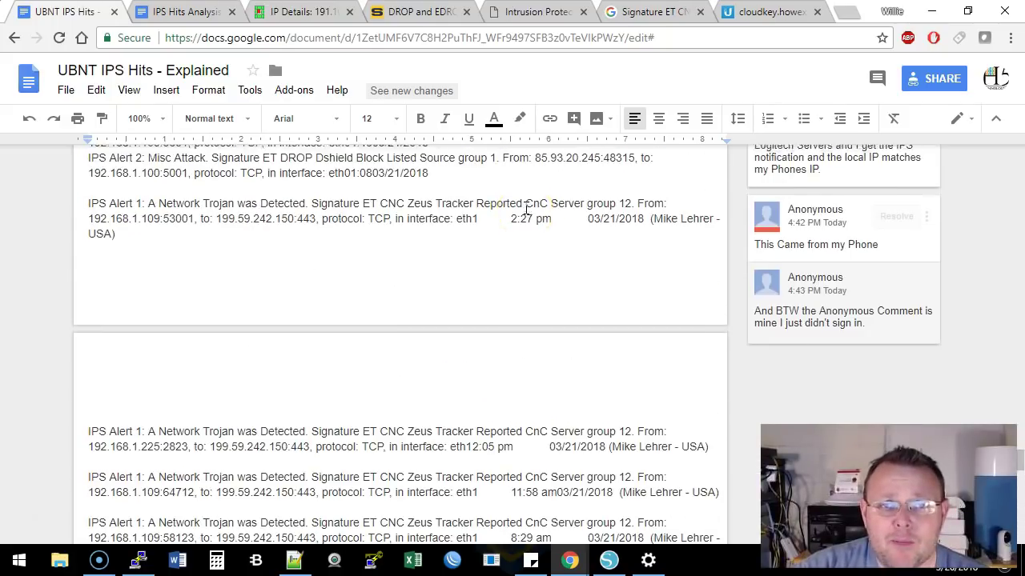
{"action": "scroll", "coordinate": [527, 208], "scroll_direction": "down", "scroll_amount": 15}
{"action": "scroll", "coordinate": [529, 205], "scroll_direction": "up", "scroll_amount": 3}
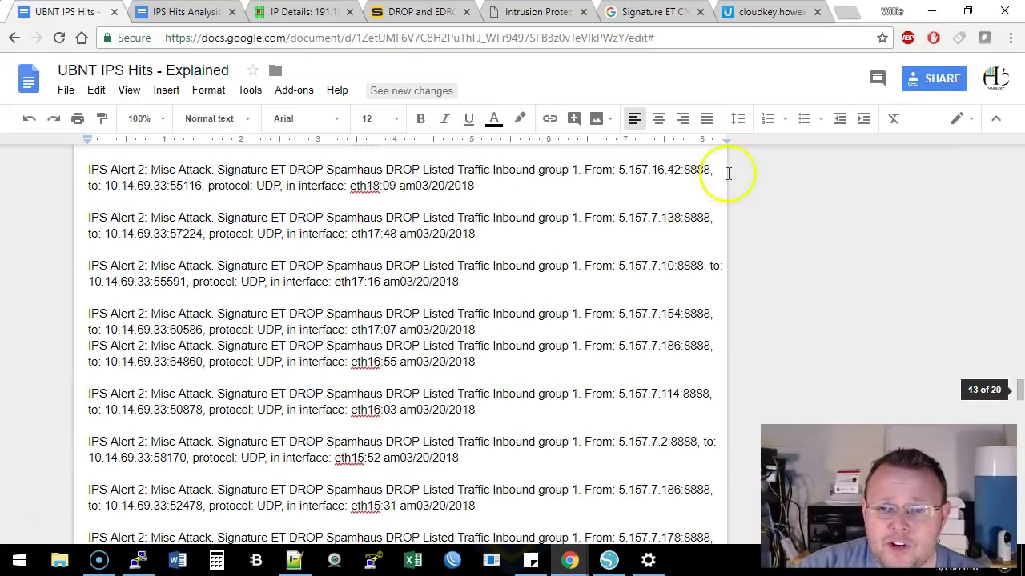
{"action": "left_click_drag", "start_coordinate": [1018, 385], "coordinate": [1013, 186]}
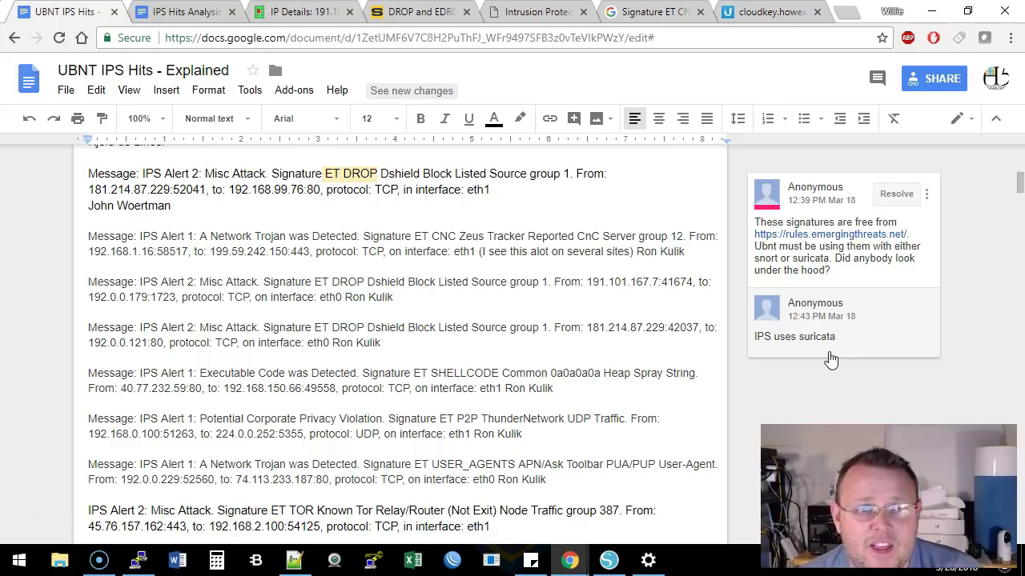
Skim the IPS Hits Analysis document and glance at the DShield details for 191.101.167.7
{"action": "left_click", "coordinate": [183, 11]}
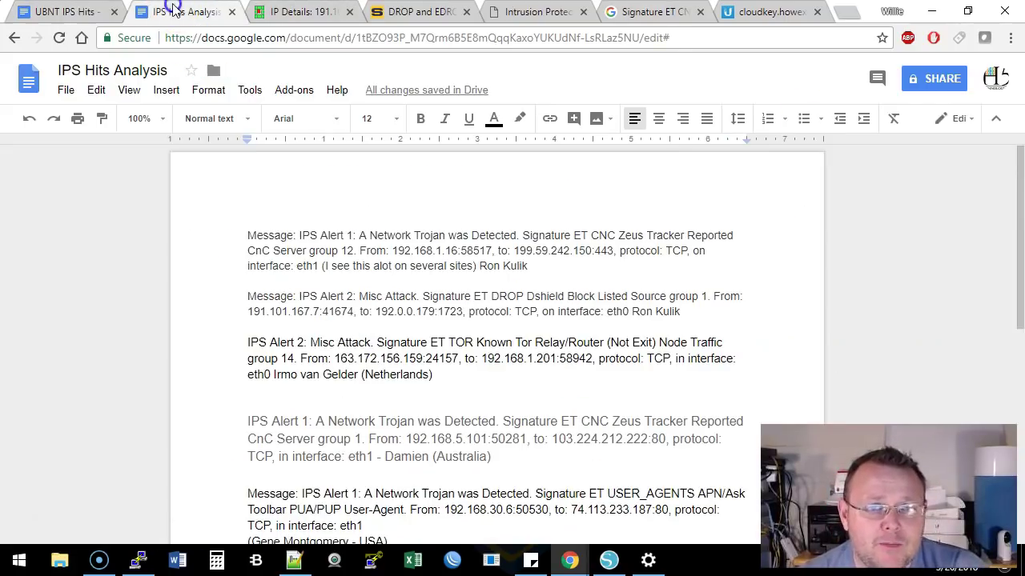
{"action": "scroll", "coordinate": [466, 326], "scroll_direction": "down", "scroll_amount": 6}
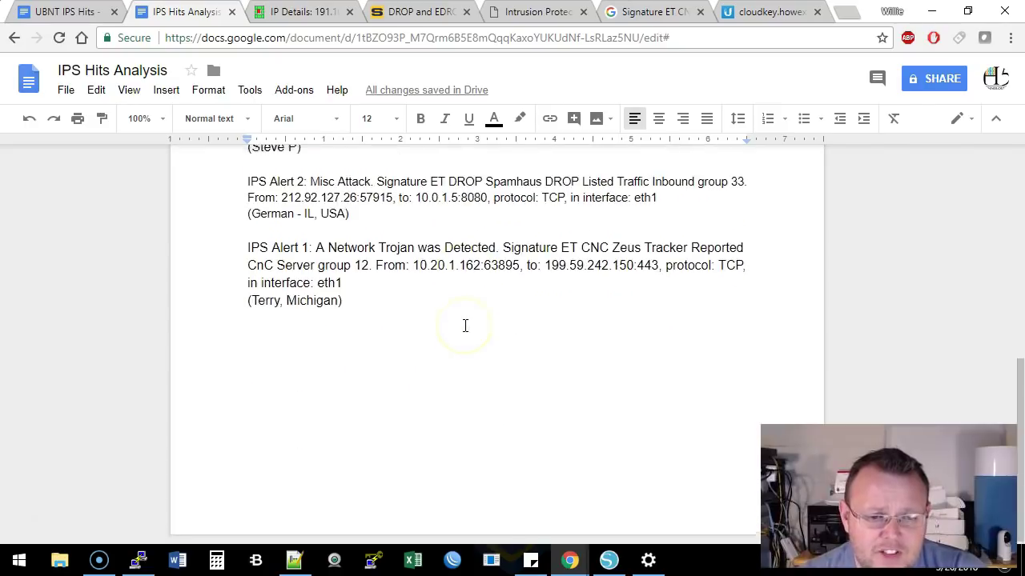
{"action": "scroll", "coordinate": [465, 326], "scroll_direction": "up", "scroll_amount": 5}
{"action": "left_click", "coordinate": [472, 321]}
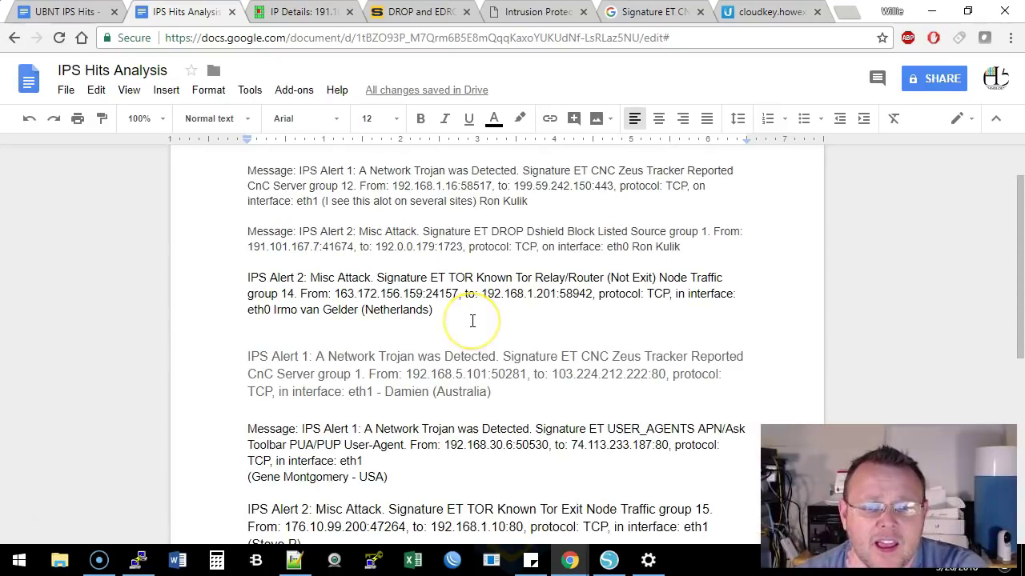
{"action": "scroll", "coordinate": [472, 321], "scroll_direction": "up", "scroll_amount": 2}
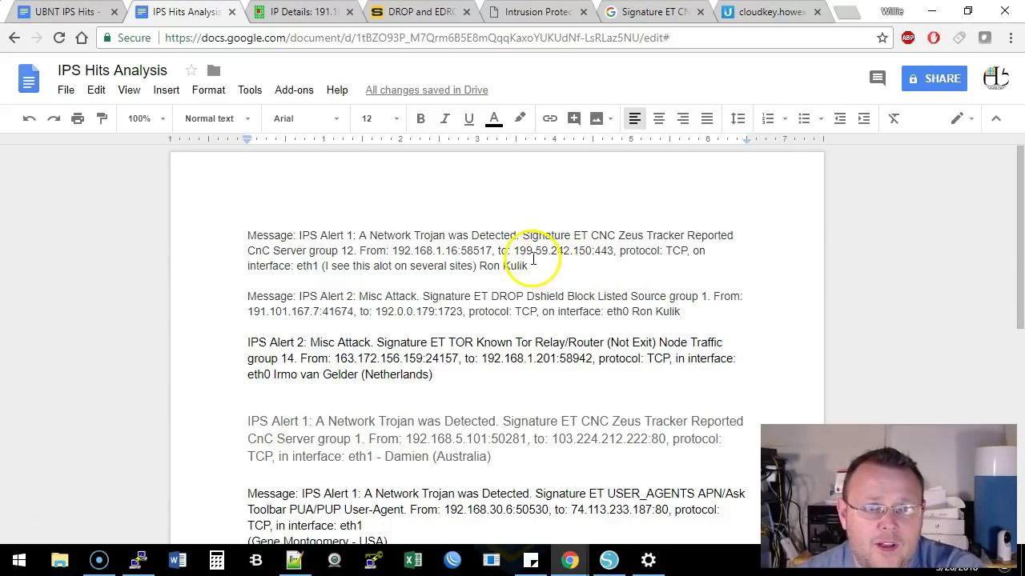
{"action": "left_click", "coordinate": [324, 20]}
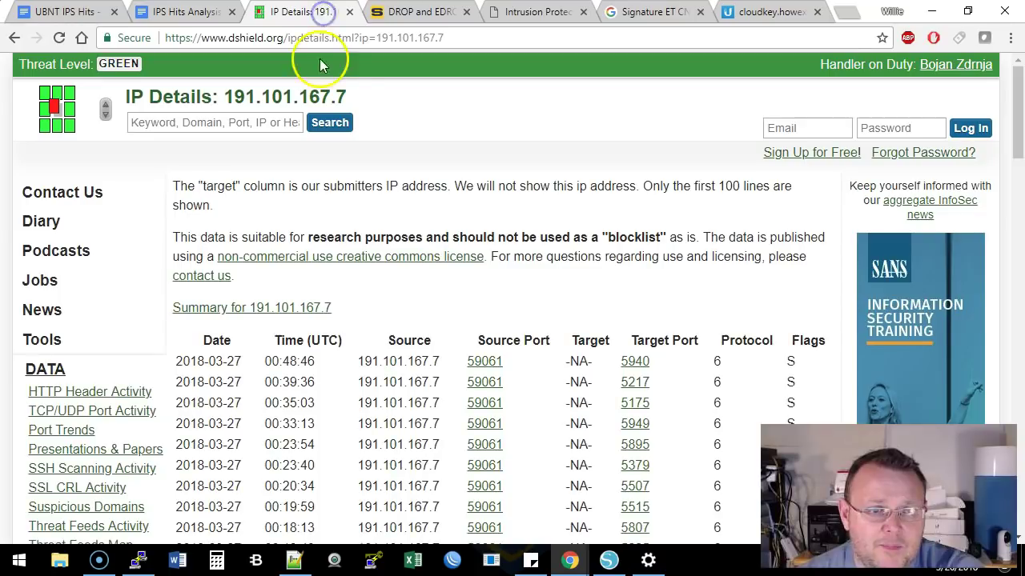
{"action": "scroll", "coordinate": [379, 255], "scroll_direction": "down", "scroll_amount": 1}
{"action": "scroll", "coordinate": [321, 160], "scroll_direction": "up", "scroll_amount": 1}
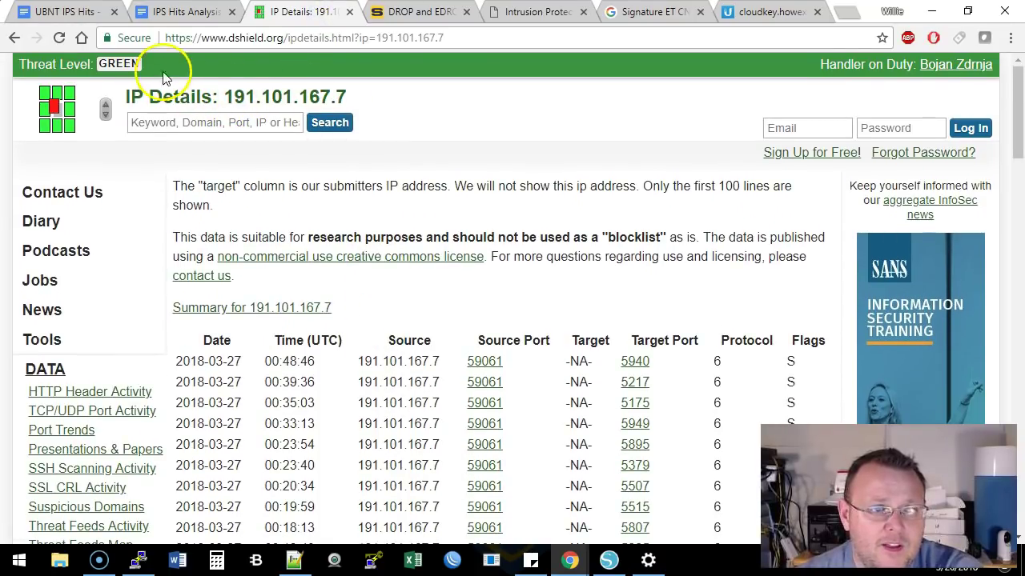
Highlight the second alert's ET DROP Dshield signature and its source IP 191.101.167.7
{"action": "left_click", "coordinate": [184, 12]}
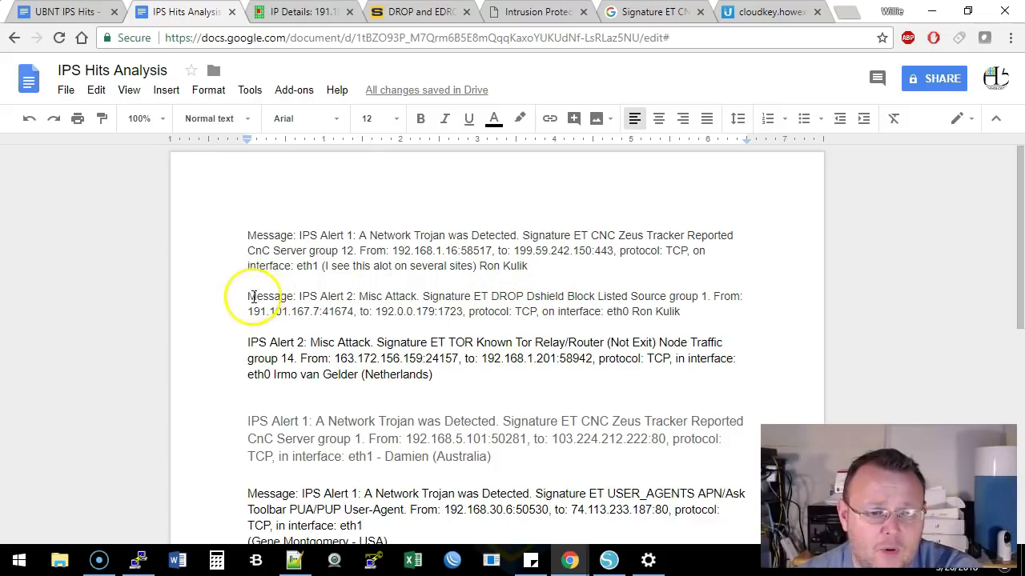
{"action": "left_click_drag", "start_coordinate": [300, 296], "coordinate": [471, 296]}
{"action": "left_click", "coordinate": [483, 296]}
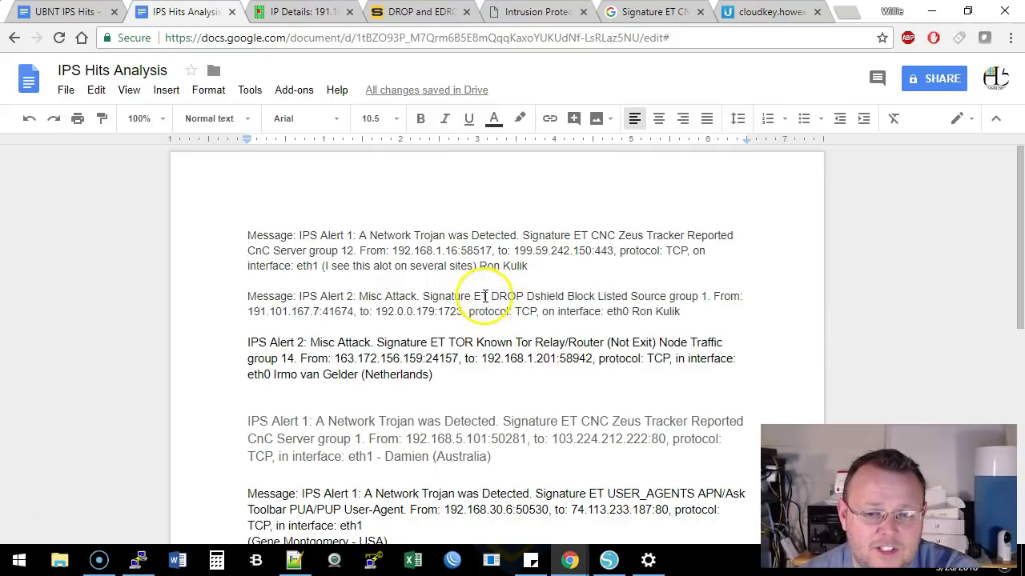
{"action": "left_click_drag", "start_coordinate": [473, 296], "coordinate": [555, 298]}
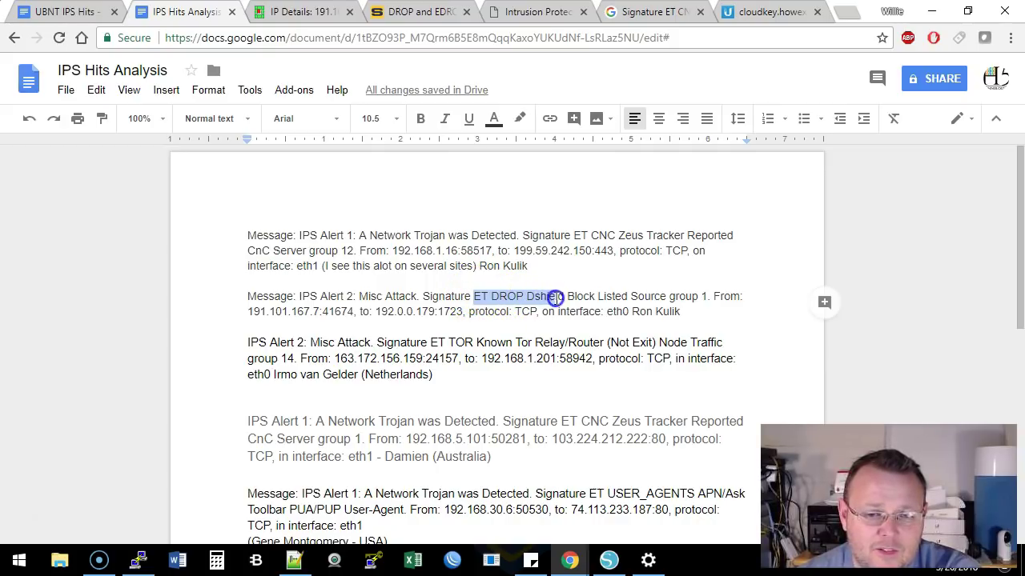
{"action": "left_click", "coordinate": [565, 296]}
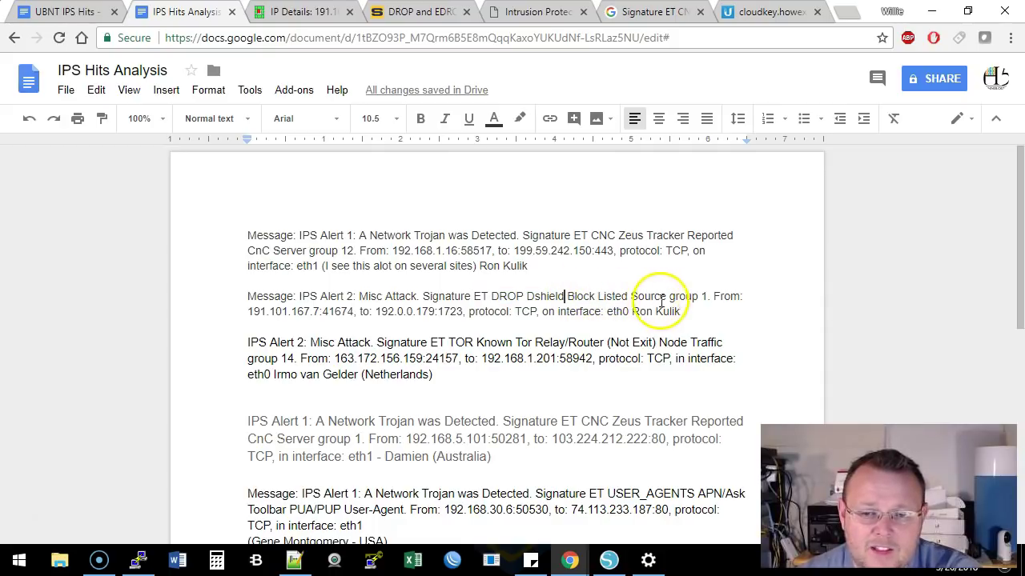
{"action": "left_click_drag", "start_coordinate": [247, 312], "coordinate": [453, 312]}
Highlight the eth0 interface, destination IP 192.0.0.179 and port 1723, then show the DShield page
{"action": "double_click", "coordinate": [621, 312]}
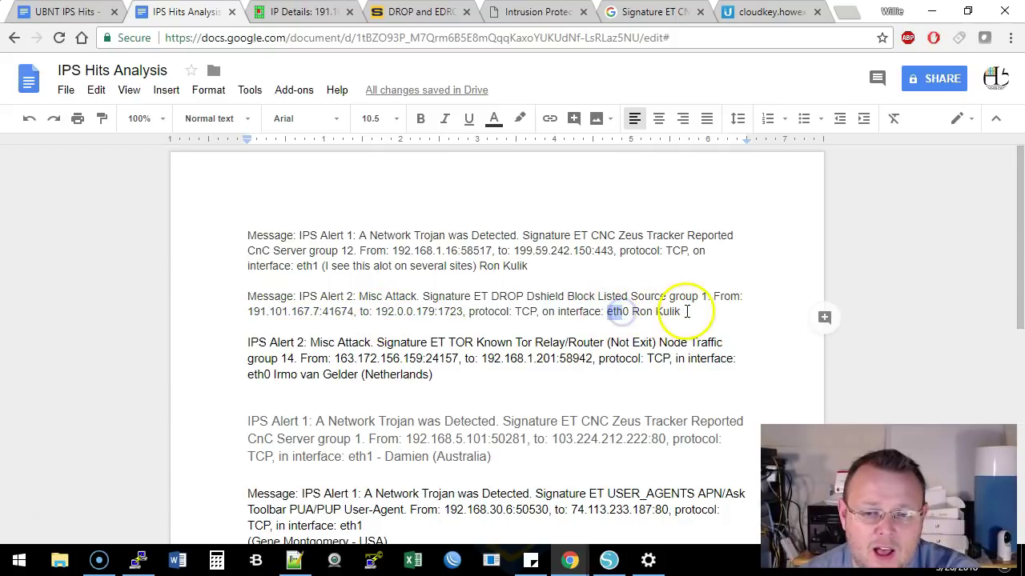
{"action": "left_click", "coordinate": [610, 311]}
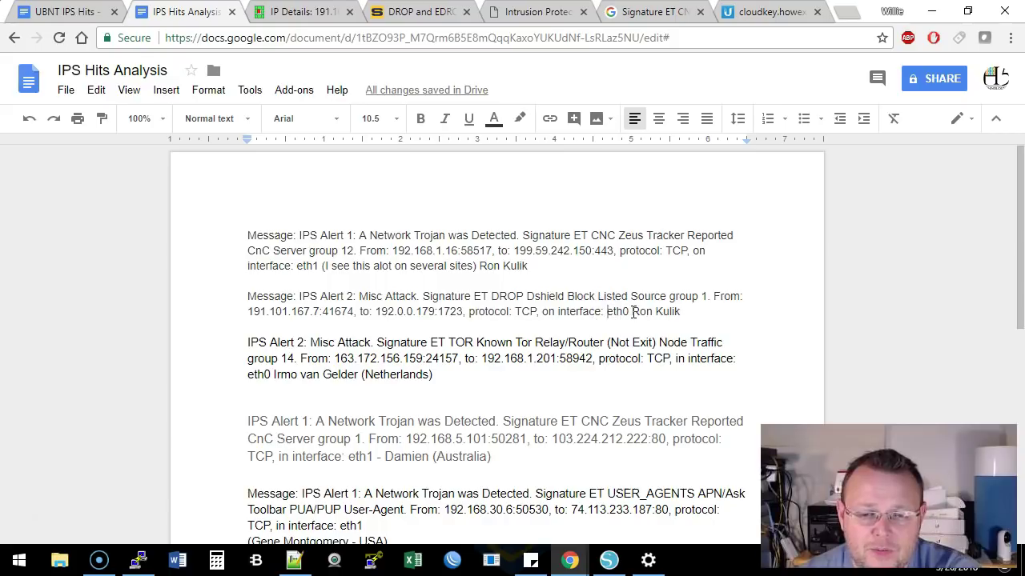
{"action": "double_click", "coordinate": [622, 311]}
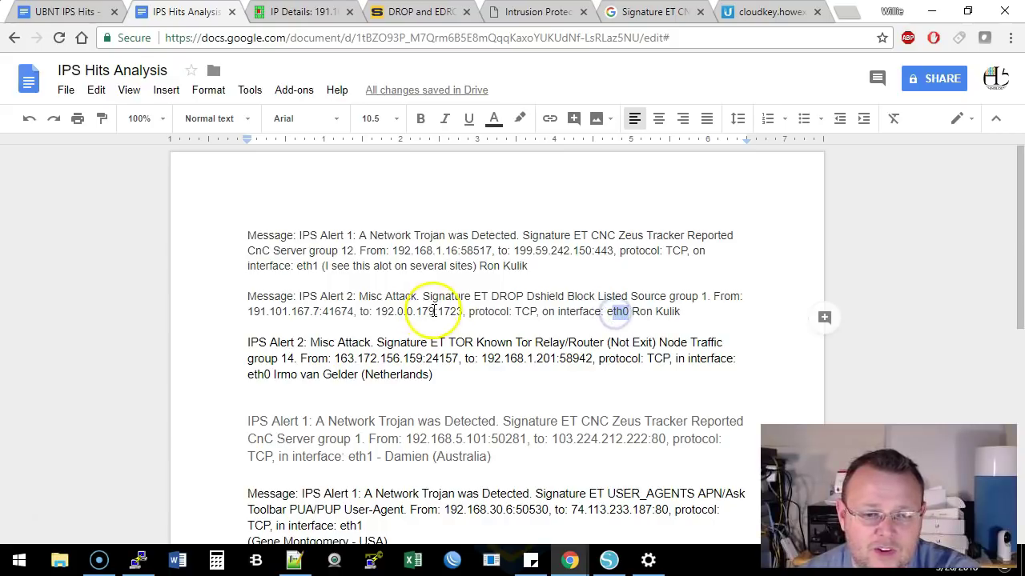
{"action": "left_click", "coordinate": [436, 311]}
{"action": "left_click_drag", "start_coordinate": [436, 312], "coordinate": [375, 312]}
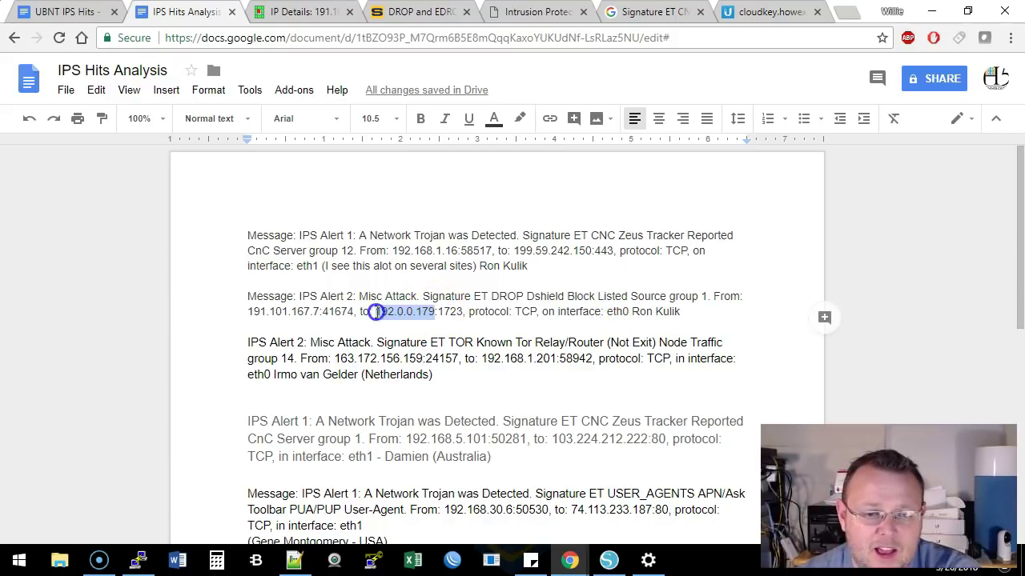
{"action": "left_click", "coordinate": [408, 313]}
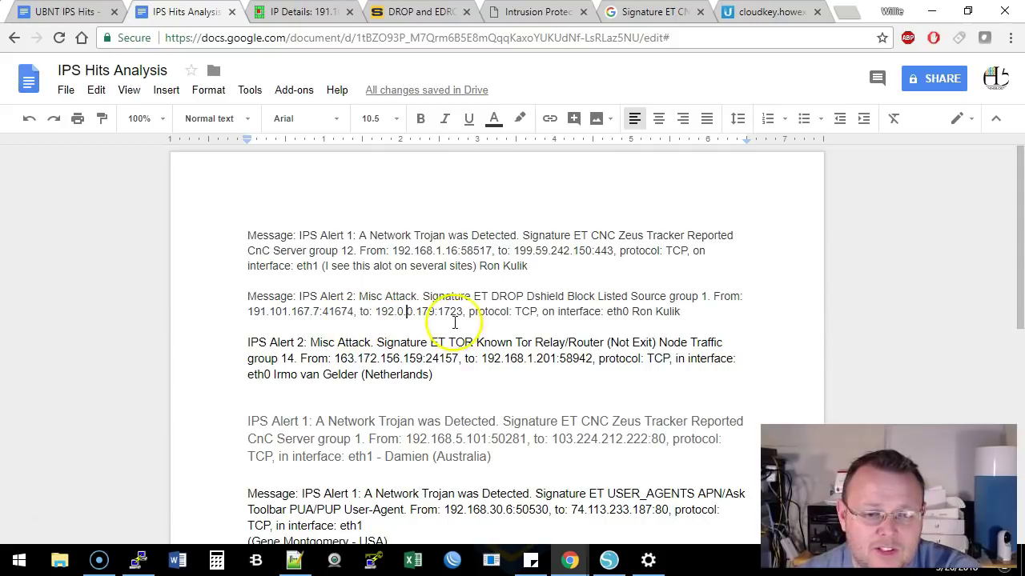
{"action": "left_click_drag", "start_coordinate": [438, 311], "coordinate": [470, 313]}
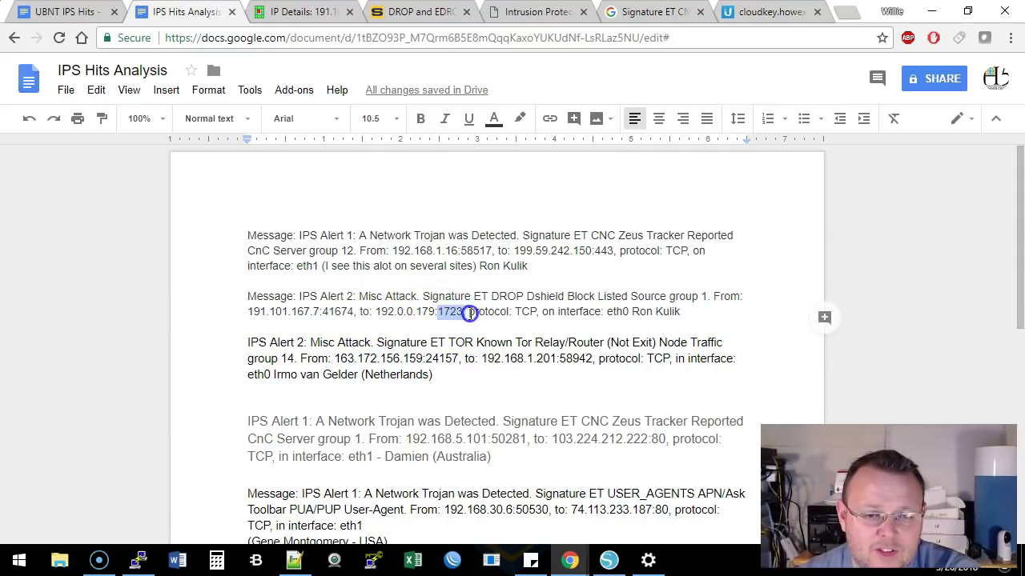
{"action": "left_click", "coordinate": [298, 12]}
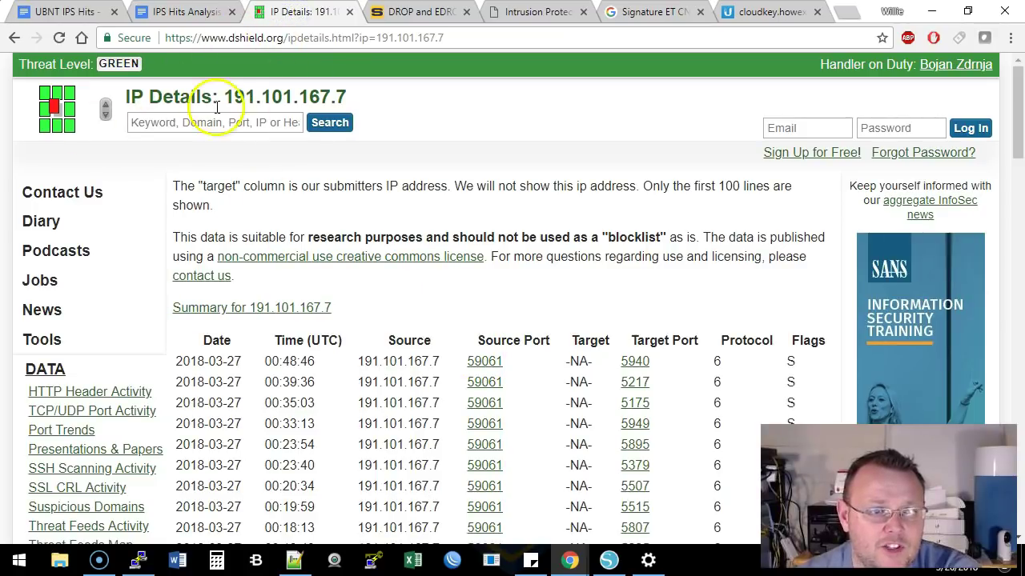
Match the DShield heading's 191.101.167.7 against the alert's source IP in the document
{"action": "left_click_drag", "start_coordinate": [226, 96], "coordinate": [344, 98]}
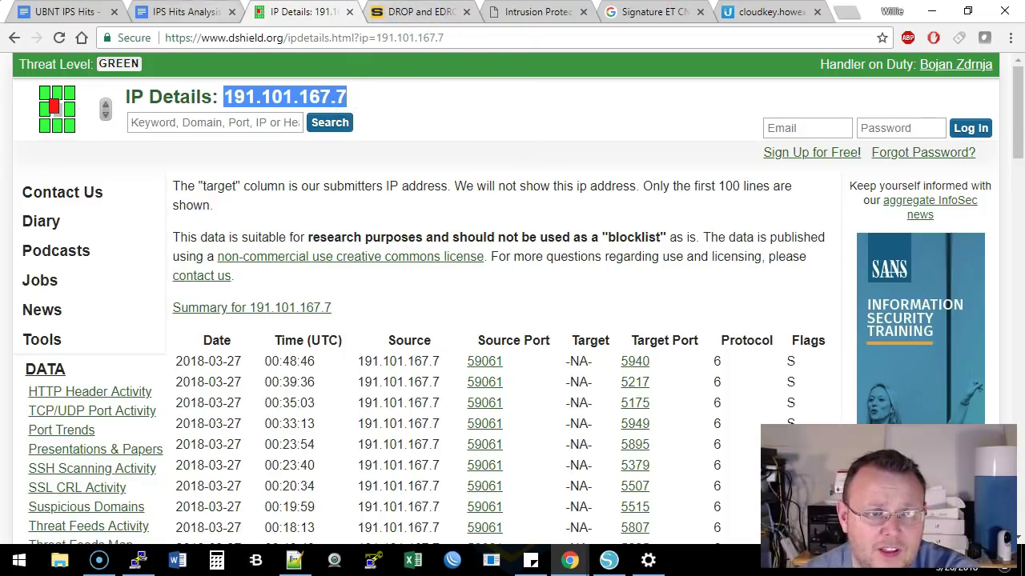
{"action": "left_click", "coordinate": [197, 11]}
{"action": "left_click_drag", "start_coordinate": [247, 311], "coordinate": [318, 312]}
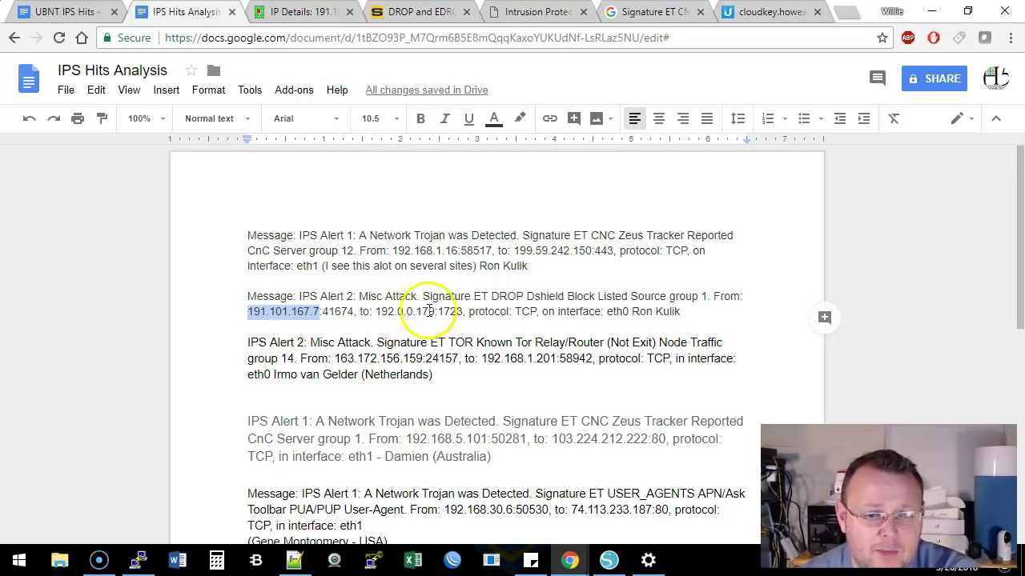
{"action": "key", "text": "ctrl+Tab"}
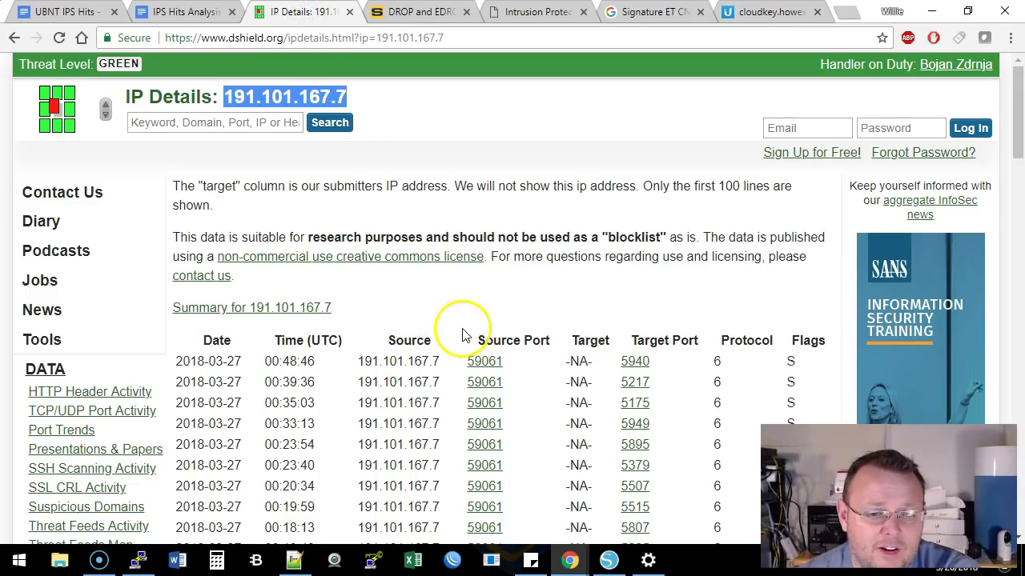
{"action": "scroll", "coordinate": [460, 330], "scroll_direction": "down", "scroll_amount": 2}
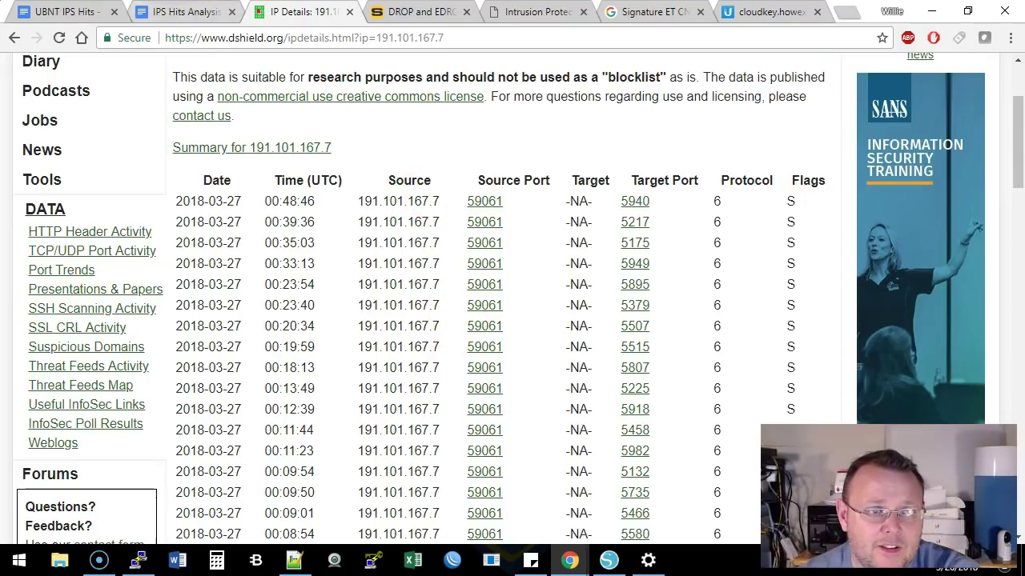
Highlight the alert's source IP 191.101.167.7 and destination IP 192.0.0.179
{"action": "left_click", "coordinate": [164, 11]}
{"action": "left_click_drag", "start_coordinate": [376, 311], "coordinate": [441, 305]}
{"action": "left_click", "coordinate": [388, 307]}
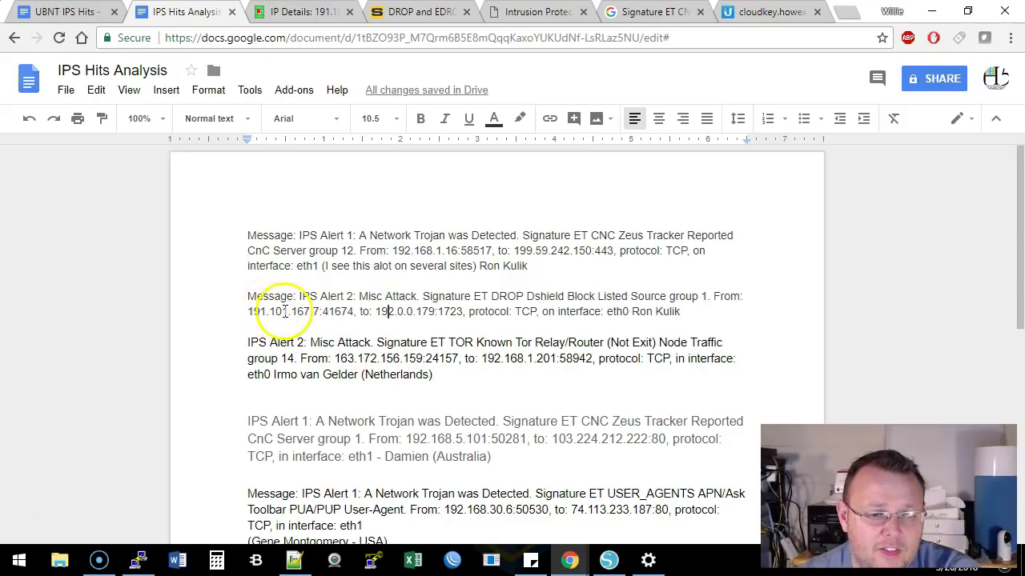
{"action": "left_click", "coordinate": [249, 311]}
{"action": "left_click_drag", "start_coordinate": [250, 311], "coordinate": [313, 312]}
{"action": "left_click_drag", "start_coordinate": [374, 311], "coordinate": [536, 311]}
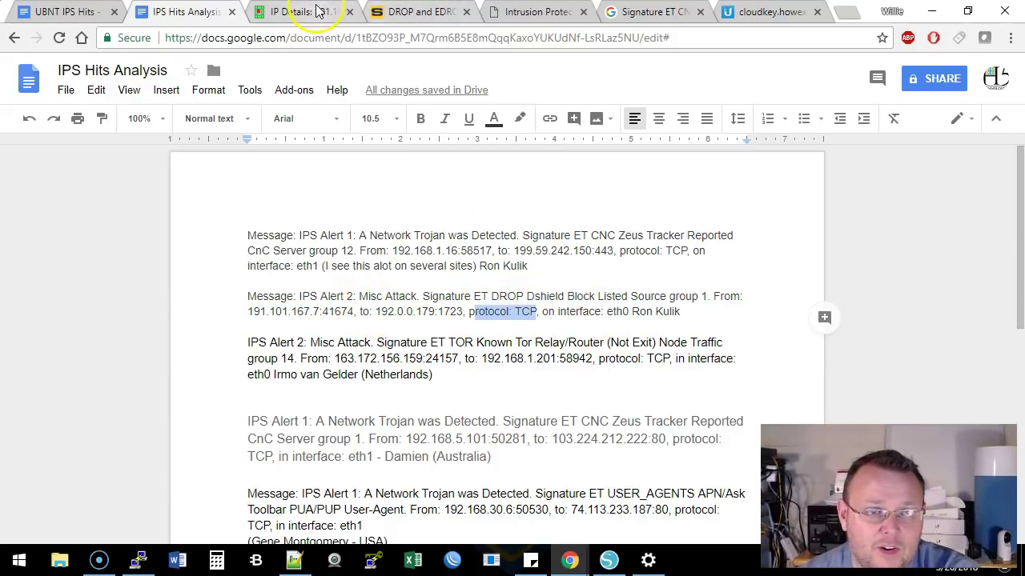
Review DShield's attack log for 191.101.167.7 and follow its 'Summary for 191.101.167.7' link
{"action": "left_click", "coordinate": [303, 11]}
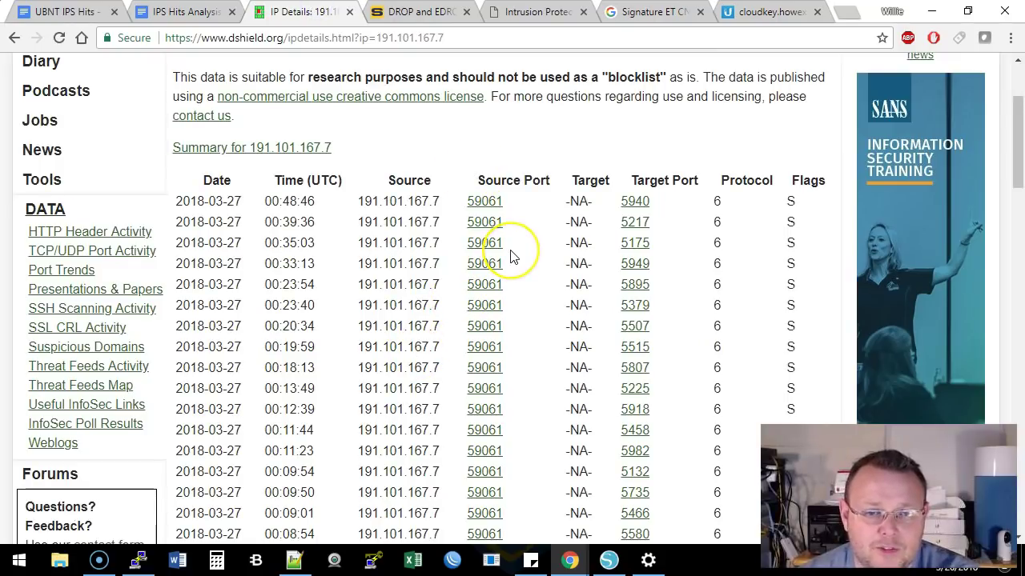
{"action": "scroll", "coordinate": [508, 256], "scroll_direction": "down", "scroll_amount": 15}
{"action": "scroll", "coordinate": [497, 275], "scroll_direction": "down", "scroll_amount": 8}
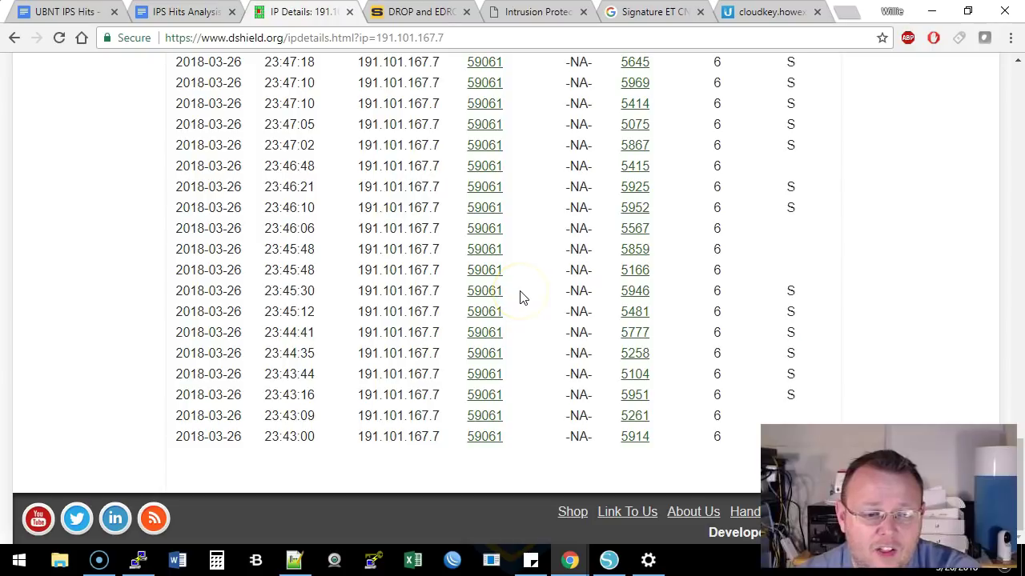
{"action": "scroll", "coordinate": [519, 298], "scroll_direction": "up", "scroll_amount": 15}
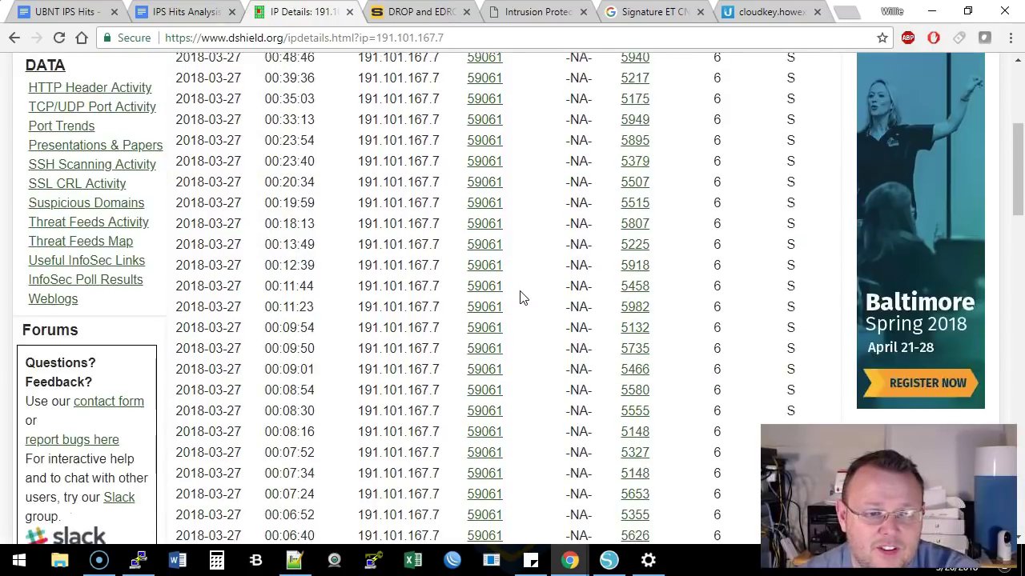
{"action": "scroll", "coordinate": [520, 298], "scroll_direction": "up", "scroll_amount": 4}
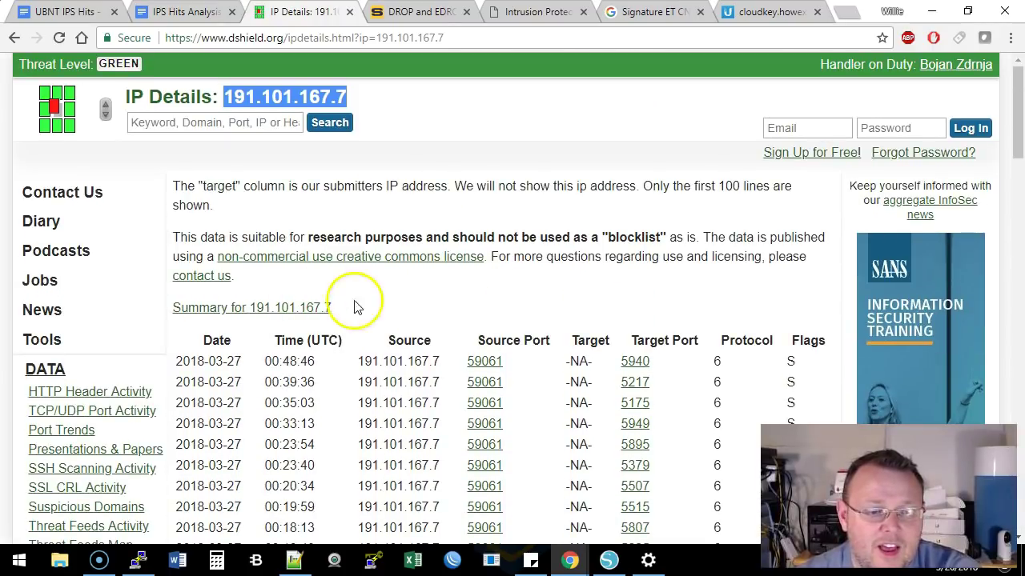
{"action": "left_click", "coordinate": [245, 103]}
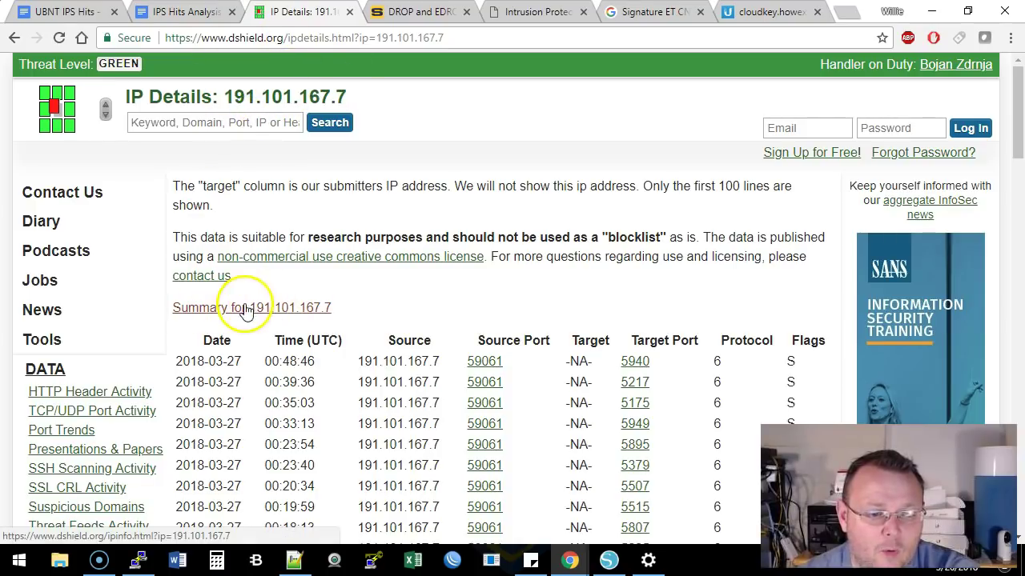
{"action": "left_click", "coordinate": [296, 311]}
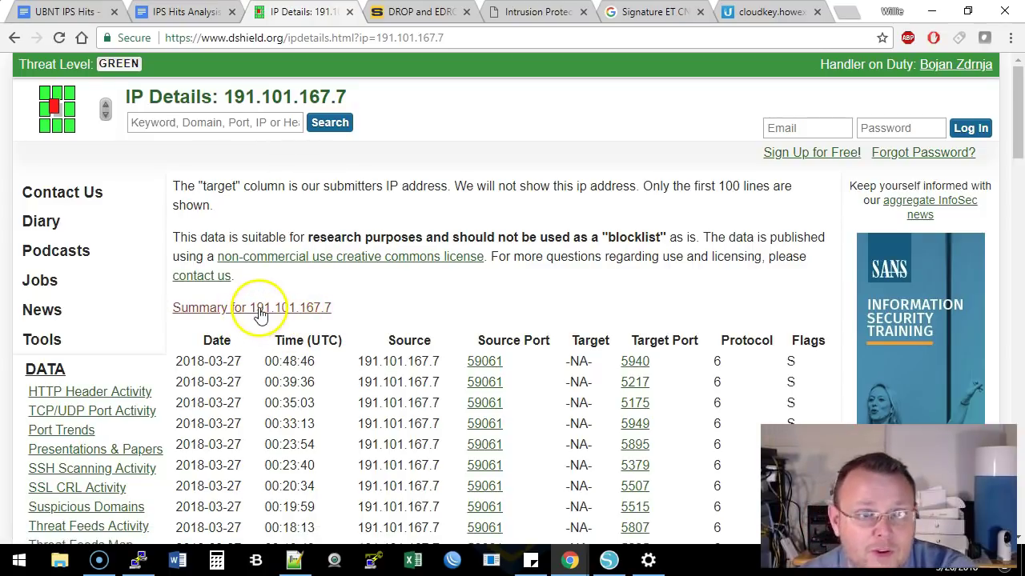
{"action": "left_click", "coordinate": [260, 311]}
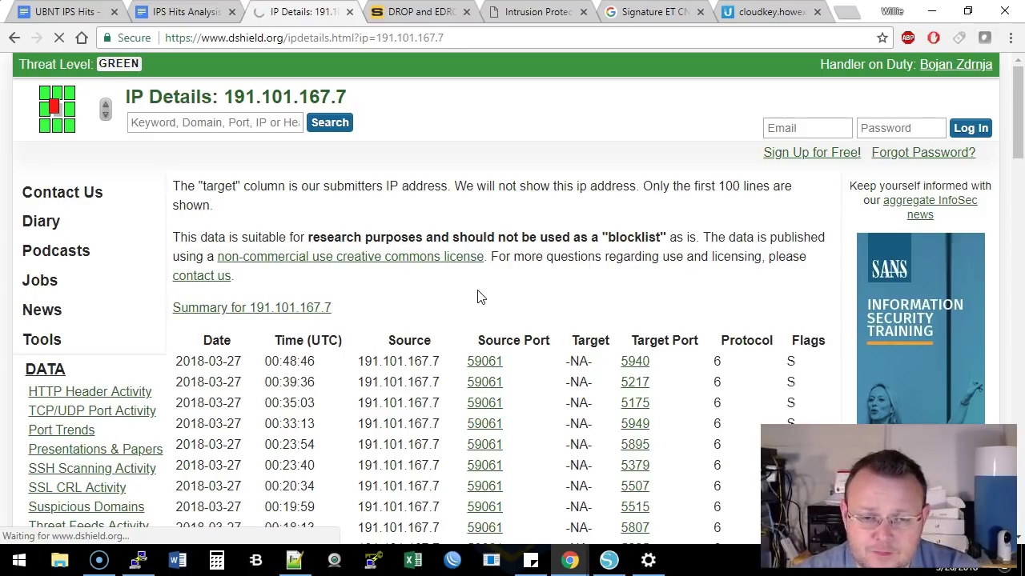
Bring up the IP Info summary for 191.101.167.7 and scroll through it
{"action": "left_click", "coordinate": [460, 258]}
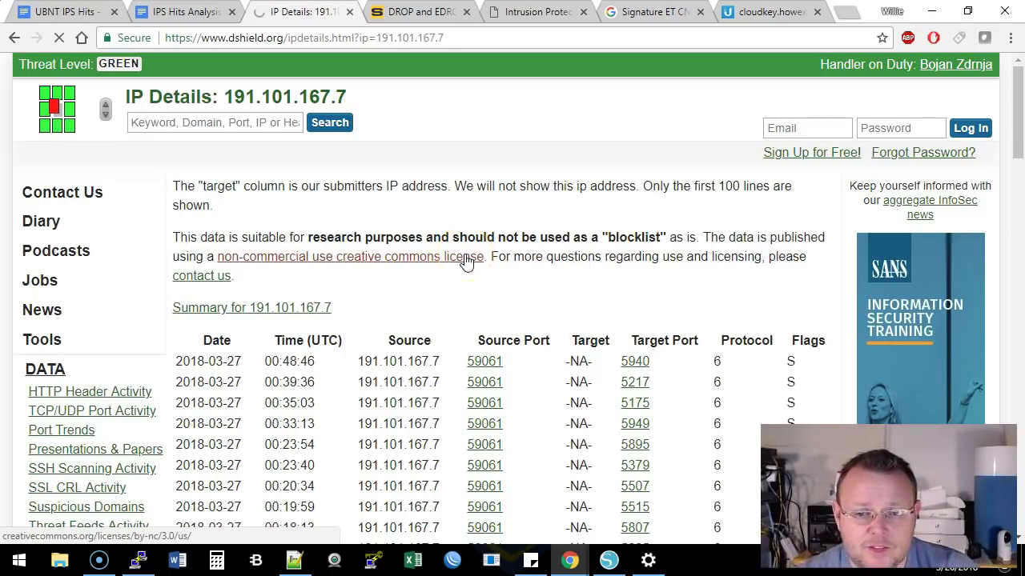
{"action": "left_click", "coordinate": [375, 238]}
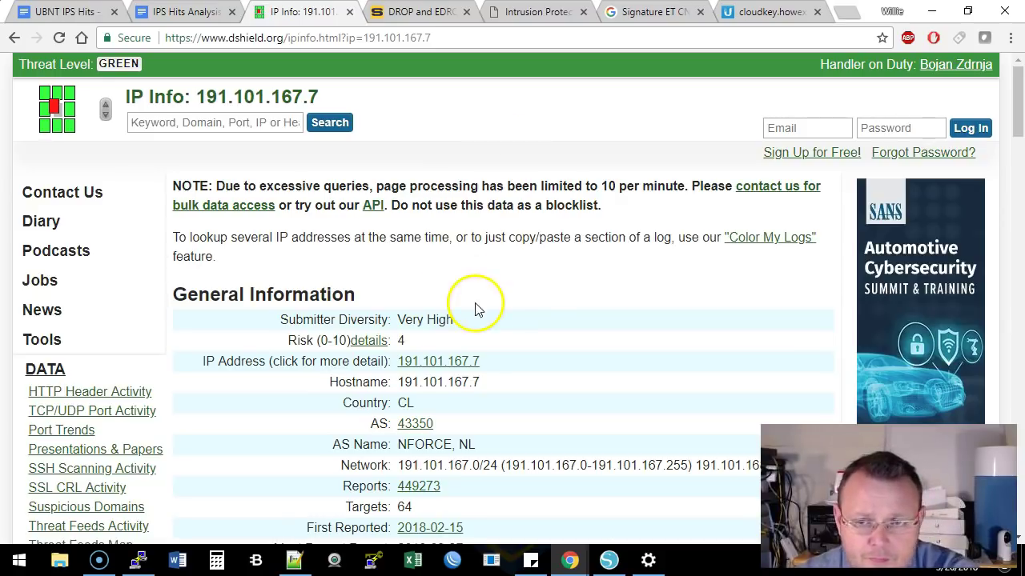
{"action": "scroll", "coordinate": [531, 293], "scroll_direction": "down", "scroll_amount": 2}
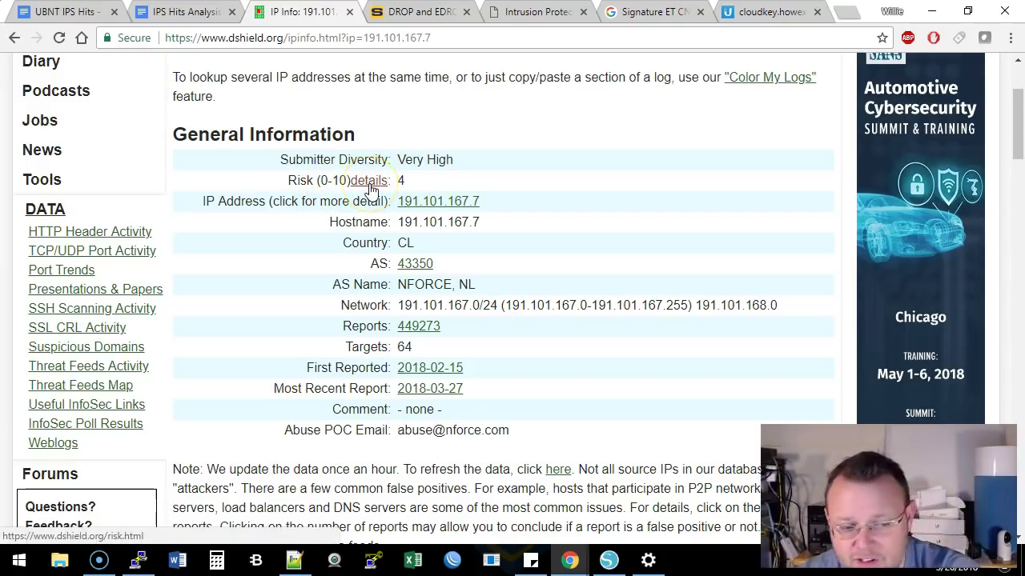
Read the risk score definition page in a new tab, then close it
{"action": "right_click", "coordinate": [369, 189]}
{"action": "left_click", "coordinate": [411, 131]}
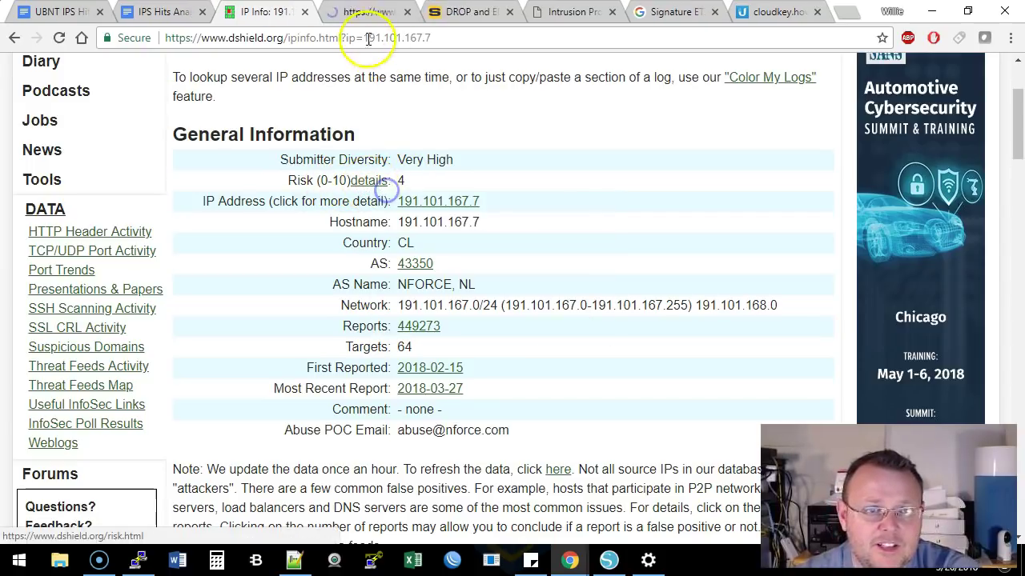
{"action": "left_click", "coordinate": [360, 14]}
{"action": "scroll", "coordinate": [521, 297], "scroll_direction": "down", "scroll_amount": 5}
{"action": "scroll", "coordinate": [519, 300], "scroll_direction": "up", "scroll_amount": 5}
{"action": "scroll", "coordinate": [519, 300], "scroll_direction": "down", "scroll_amount": 3}
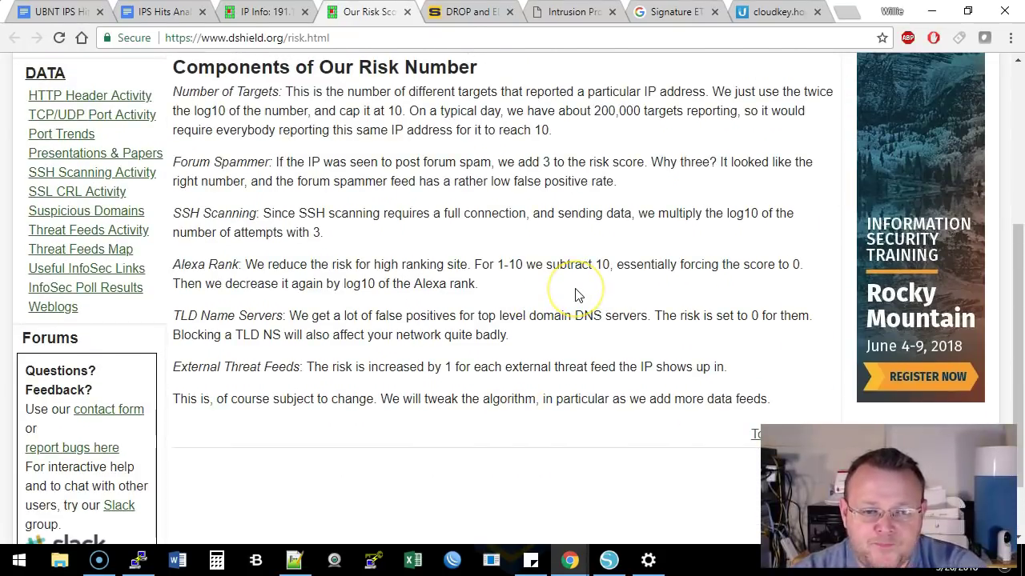
{"action": "scroll", "coordinate": [561, 276], "scroll_direction": "up", "scroll_amount": 3}
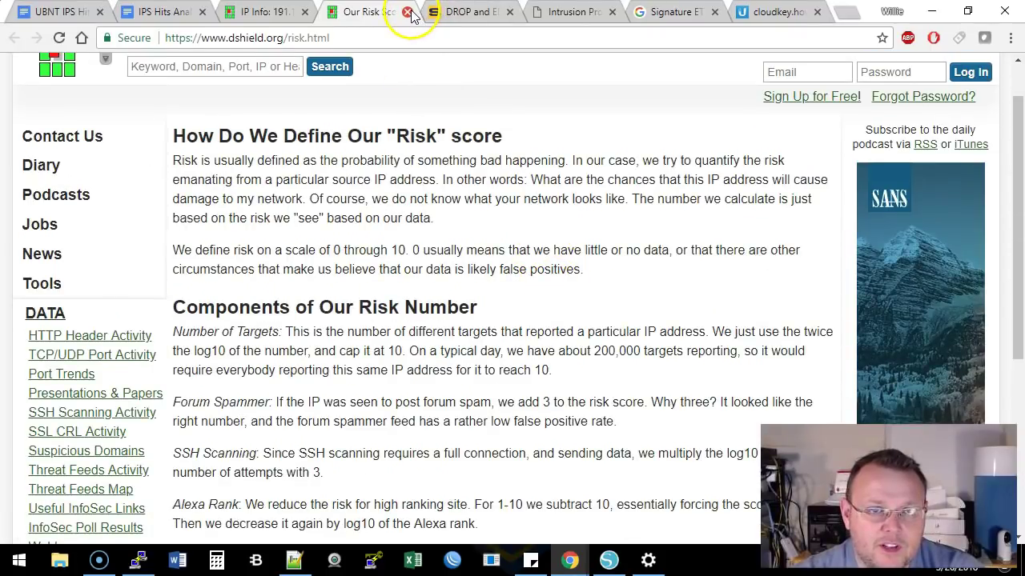
{"action": "left_click", "coordinate": [406, 12]}
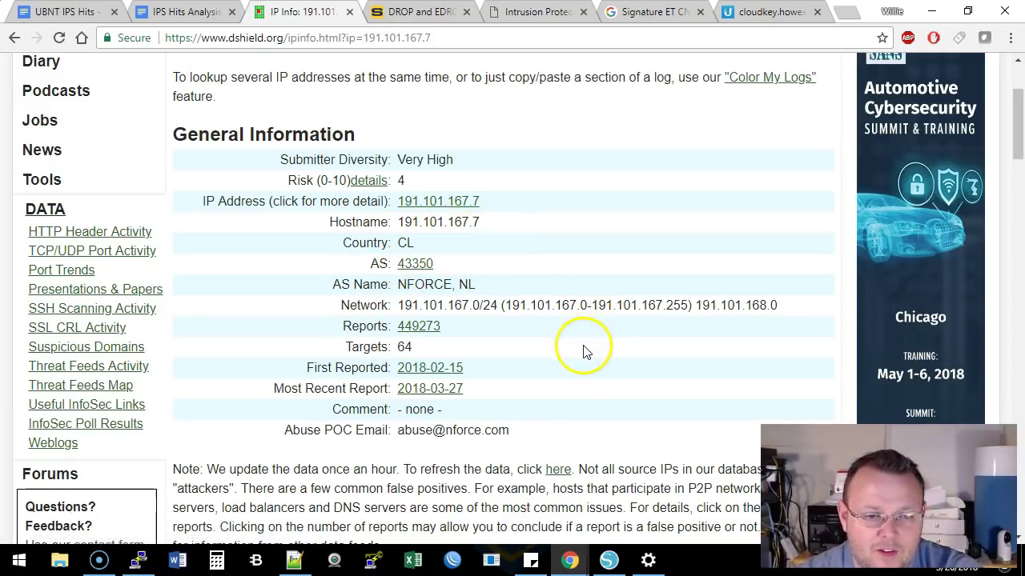
Select the nforce.com domain from the Abuse POC e-mail on the IP Info page
{"action": "scroll", "coordinate": [513, 284], "scroll_direction": "down", "scroll_amount": 1}
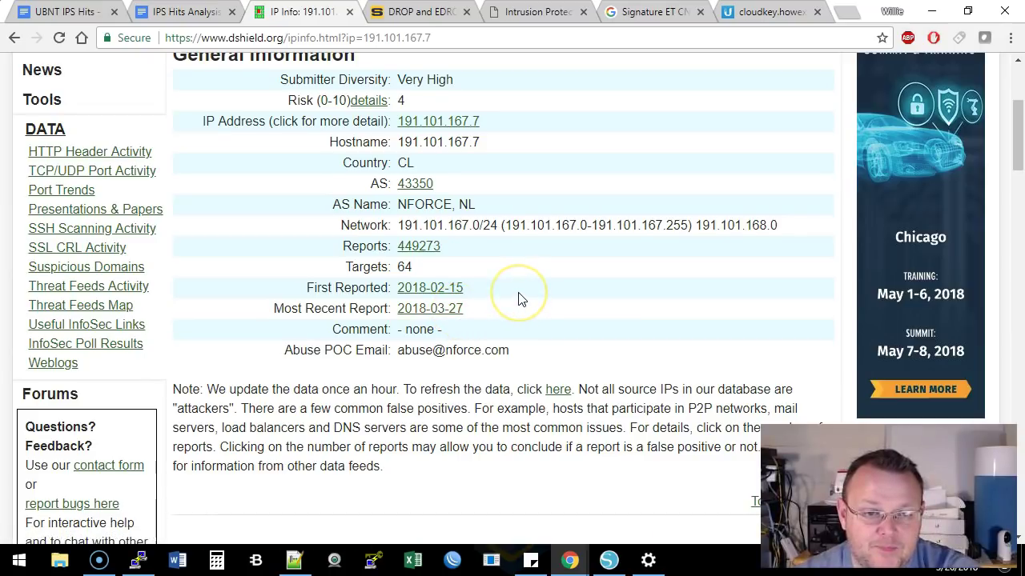
{"action": "scroll", "coordinate": [518, 298], "scroll_direction": "down", "scroll_amount": 7}
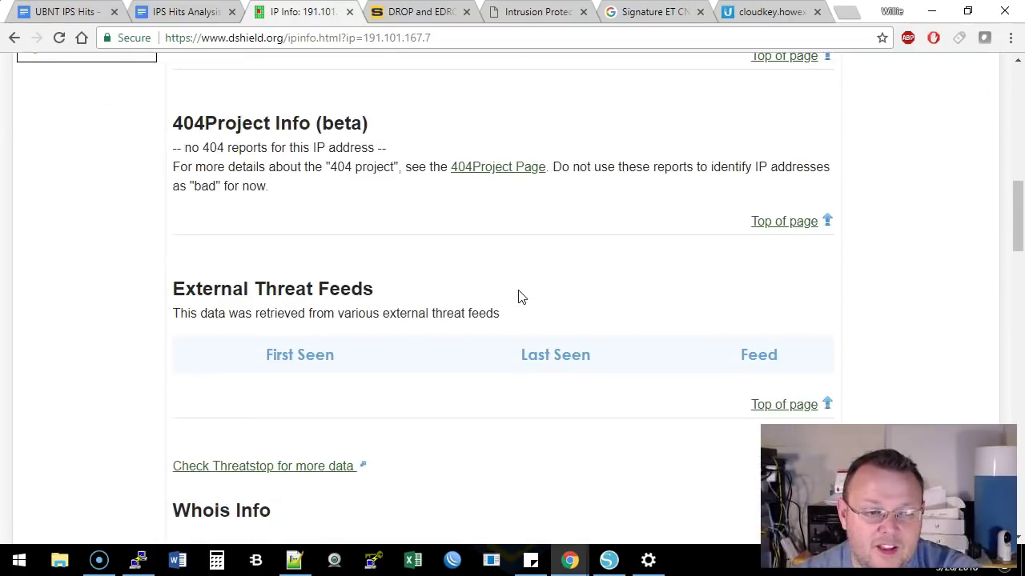
{"action": "scroll", "coordinate": [517, 298], "scroll_direction": "up", "scroll_amount": 10}
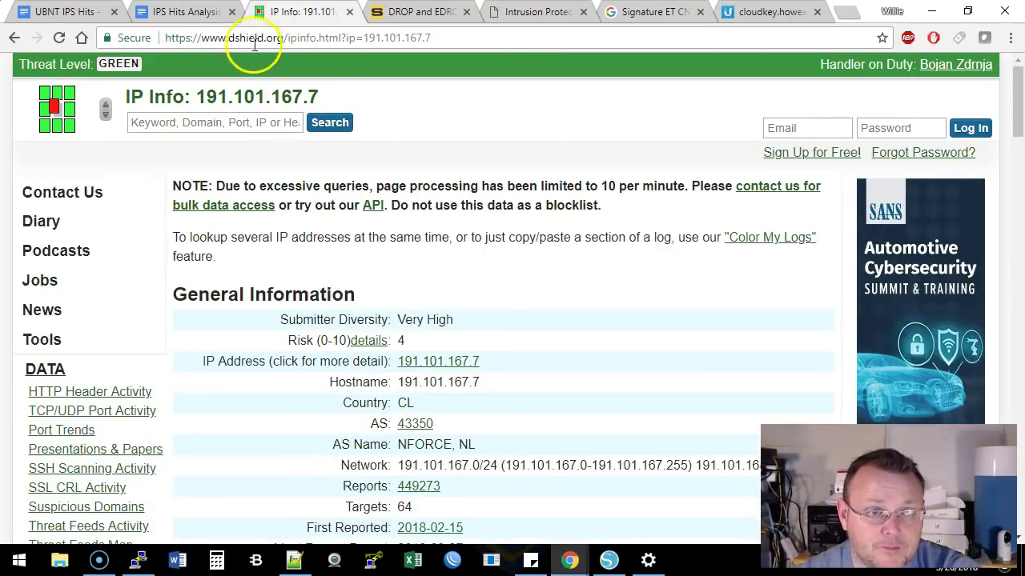
{"action": "scroll", "coordinate": [529, 376], "scroll_direction": "down", "scroll_amount": 5}
{"action": "scroll", "coordinate": [488, 288], "scroll_direction": "up", "scroll_amount": 3}
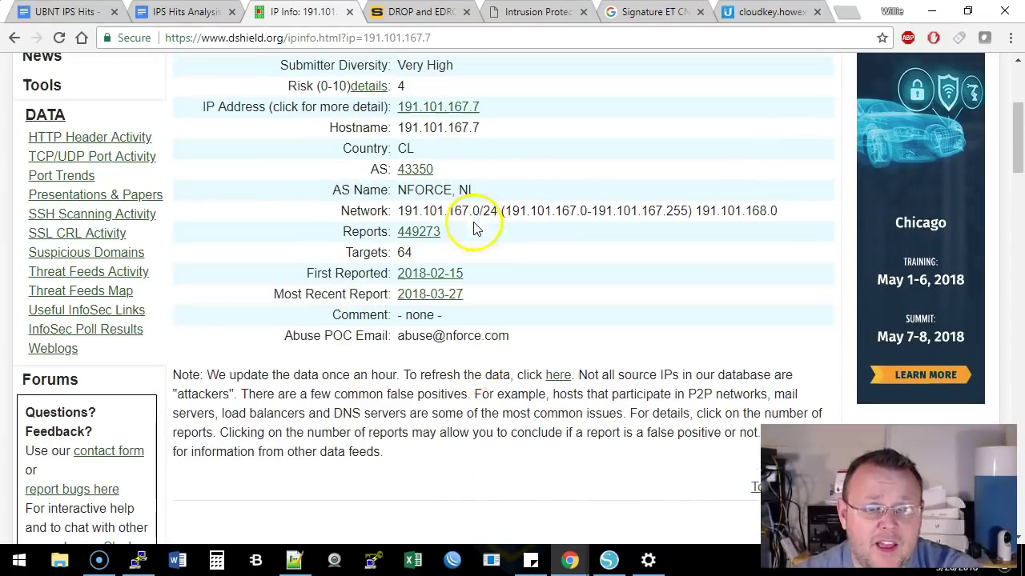
{"action": "left_click", "coordinate": [399, 356]}
{"action": "left_click_drag", "start_coordinate": [398, 351], "coordinate": [512, 347]}
{"action": "left_click", "coordinate": [550, 347]}
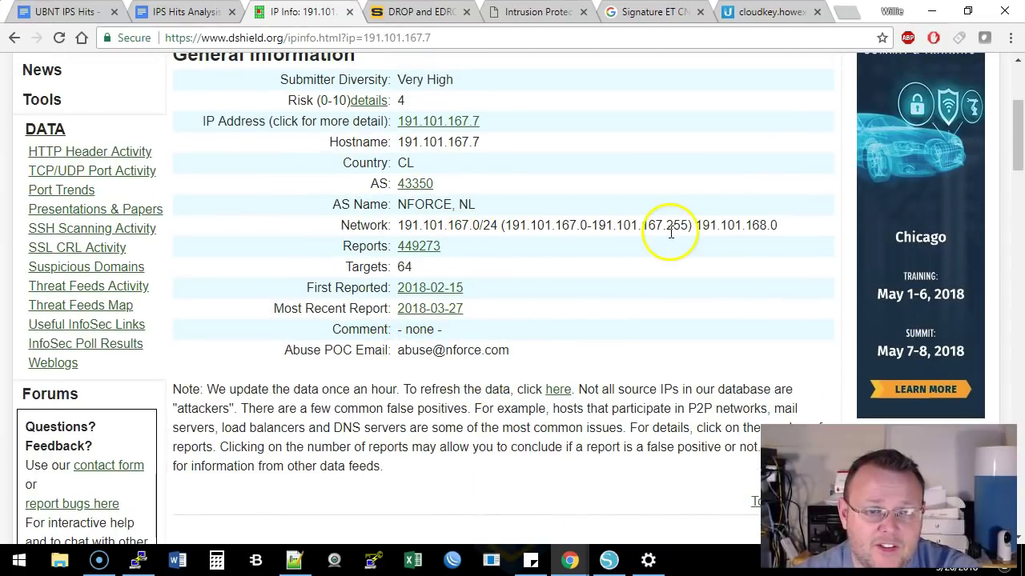
{"action": "scroll", "coordinate": [577, 277], "scroll_direction": "up", "scroll_amount": 2}
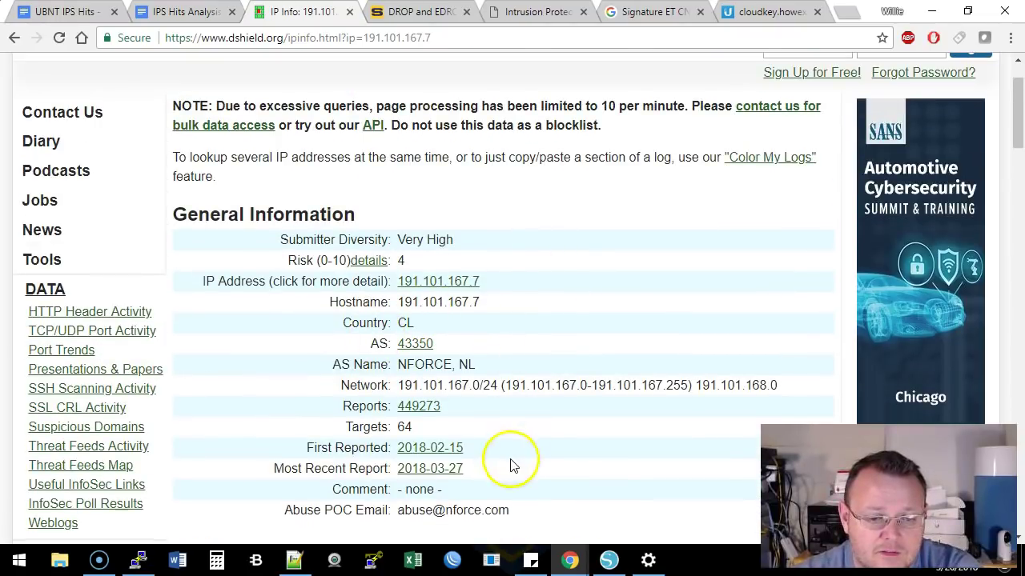
{"action": "double_click", "coordinate": [470, 510]}
{"action": "left_click_drag", "start_coordinate": [470, 510], "coordinate": [514, 510]}
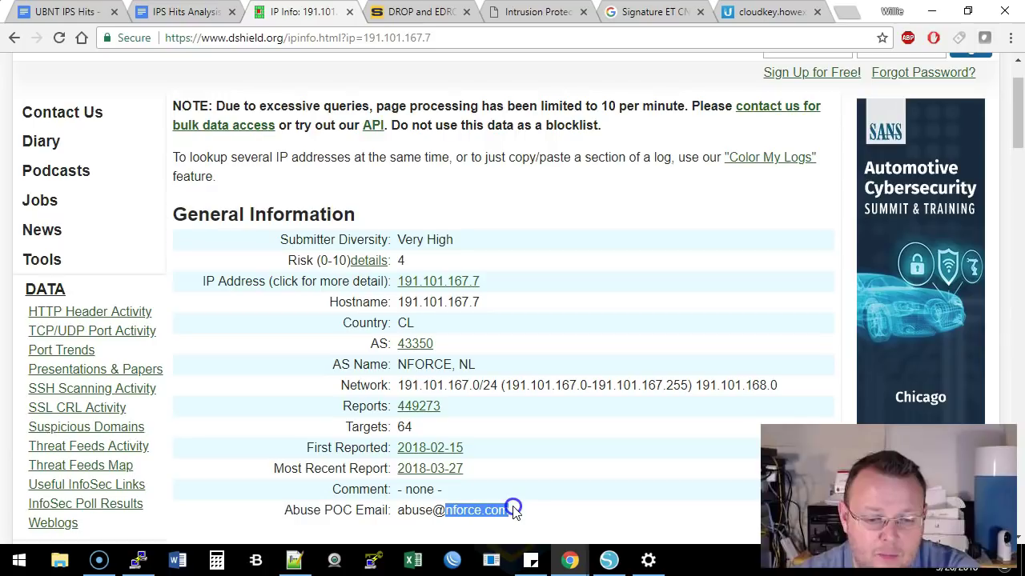
{"action": "right_click", "coordinate": [493, 505]}
Visit the nforce.com homepage, browse its hosting offers, then close that tab
{"action": "left_click", "coordinate": [560, 419]}
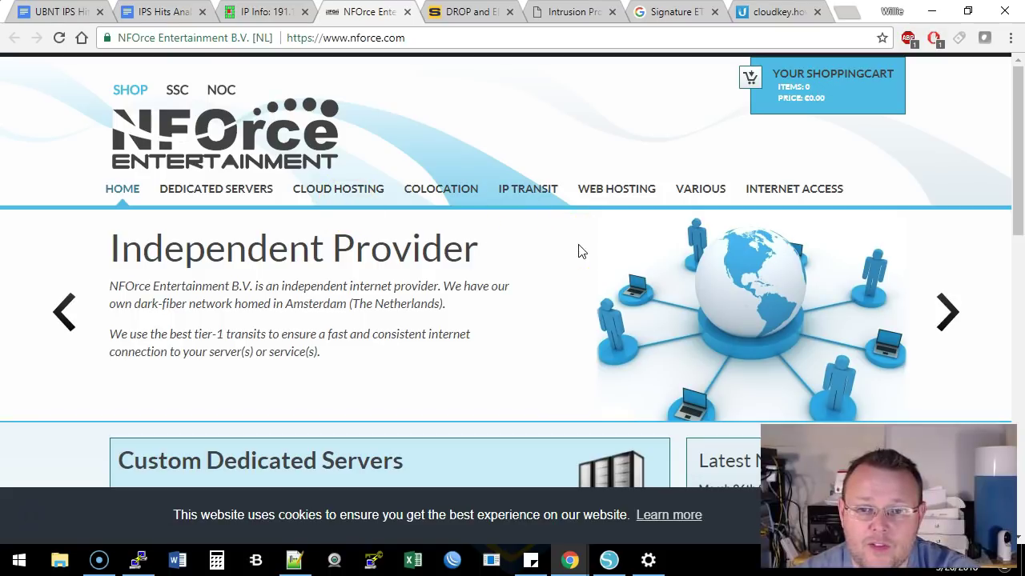
{"action": "scroll", "coordinate": [580, 252], "scroll_direction": "down", "scroll_amount": 10}
{"action": "scroll", "coordinate": [580, 244], "scroll_direction": "up", "scroll_amount": 4}
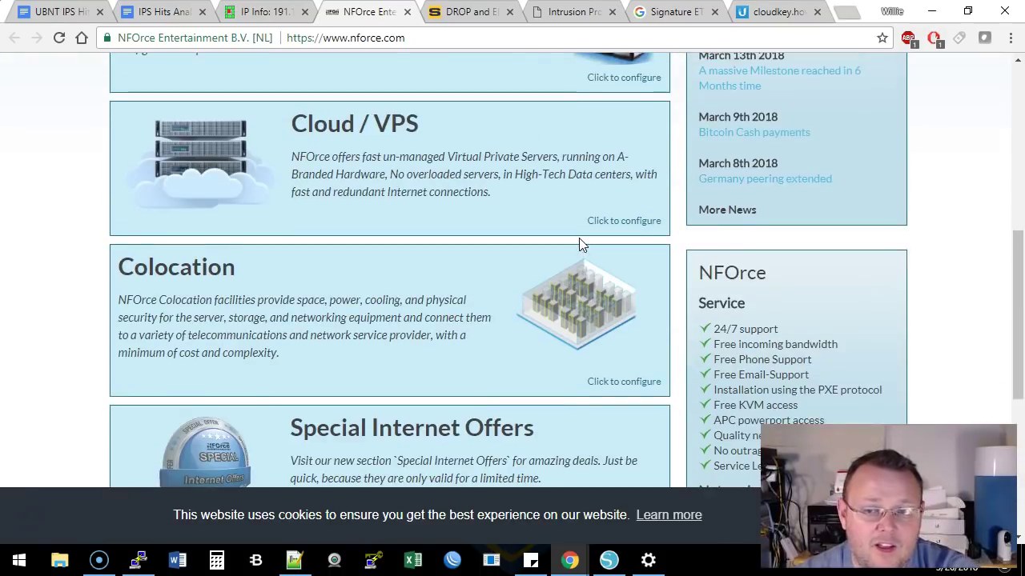
{"action": "scroll", "coordinate": [578, 238], "scroll_direction": "up", "scroll_amount": 5}
{"action": "scroll", "coordinate": [578, 238], "scroll_direction": "down", "scroll_amount": 6}
{"action": "scroll", "coordinate": [579, 238], "scroll_direction": "up", "scroll_amount": 7}
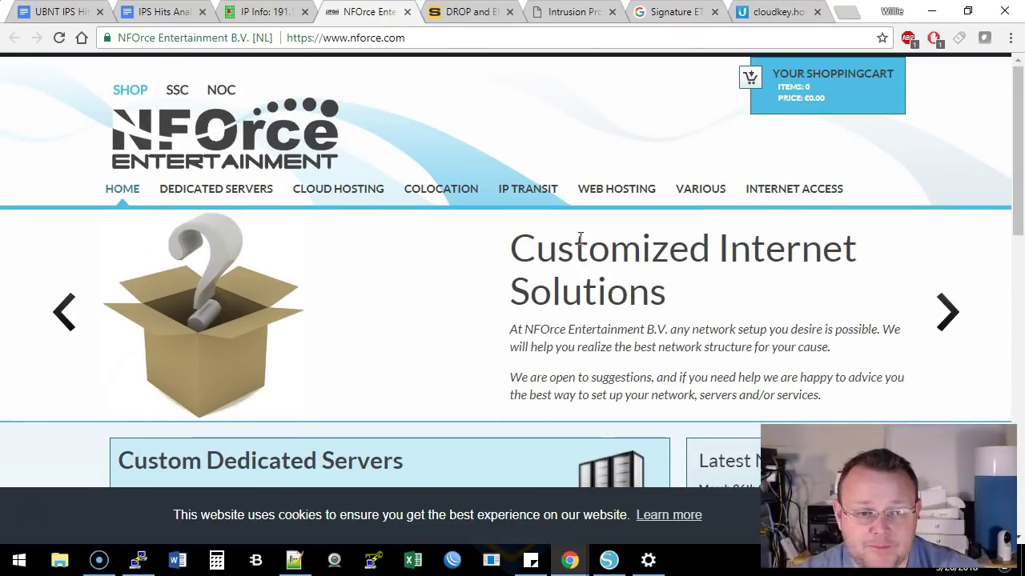
{"action": "left_click", "coordinate": [409, 15]}
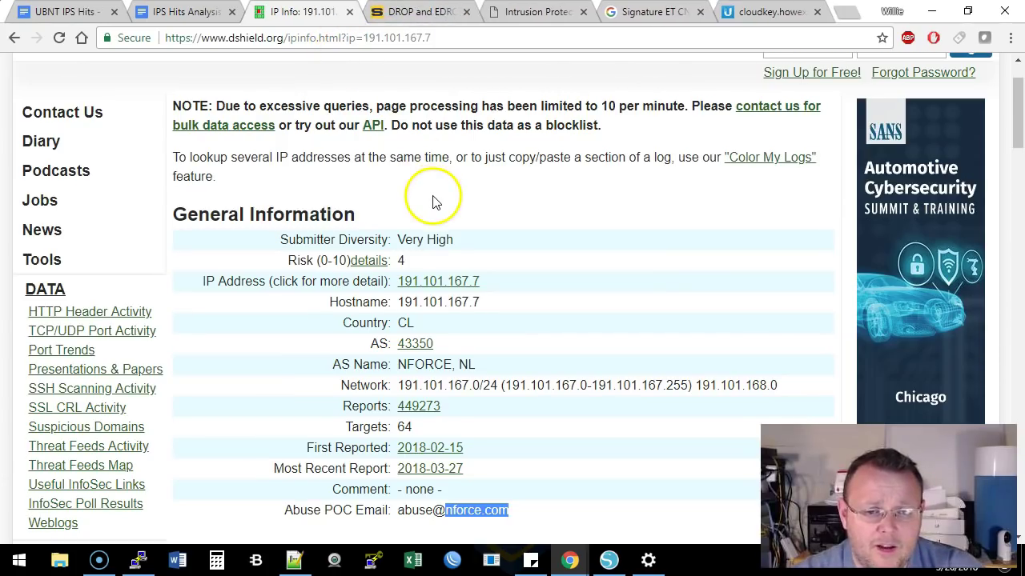
Scroll the IP Info page, then scroll through the UBNT IPS Hits - Explained document
{"action": "scroll", "coordinate": [432, 202], "scroll_direction": "down", "scroll_amount": 1}
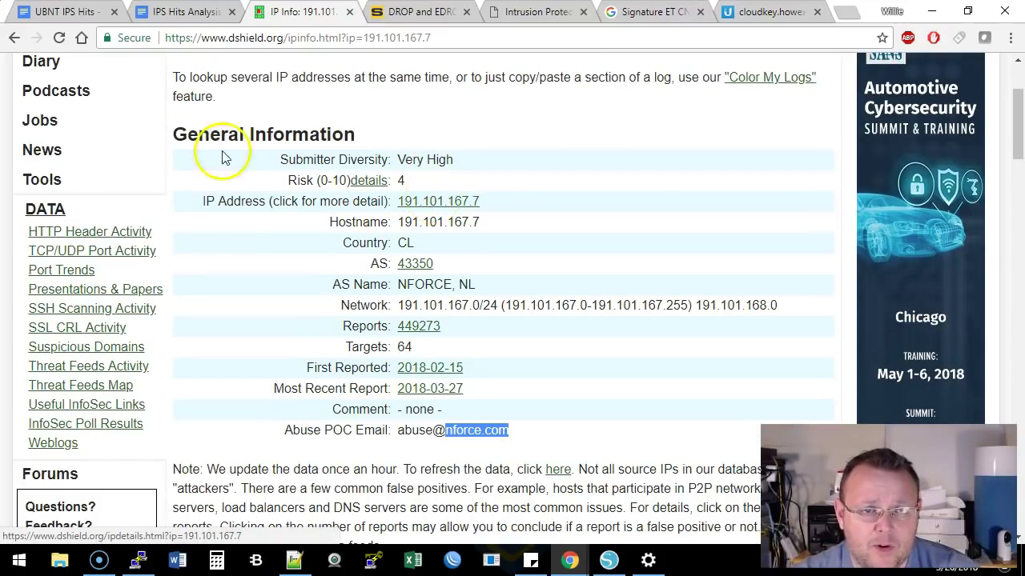
{"action": "scroll", "coordinate": [432, 232], "scroll_direction": "down", "scroll_amount": 4}
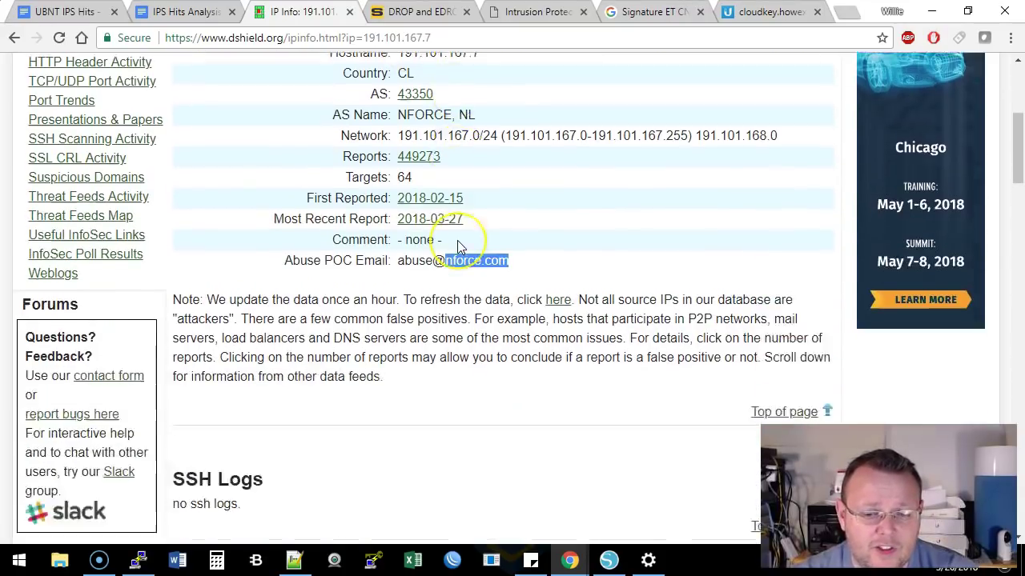
{"action": "scroll", "coordinate": [457, 245], "scroll_direction": "up", "scroll_amount": 5}
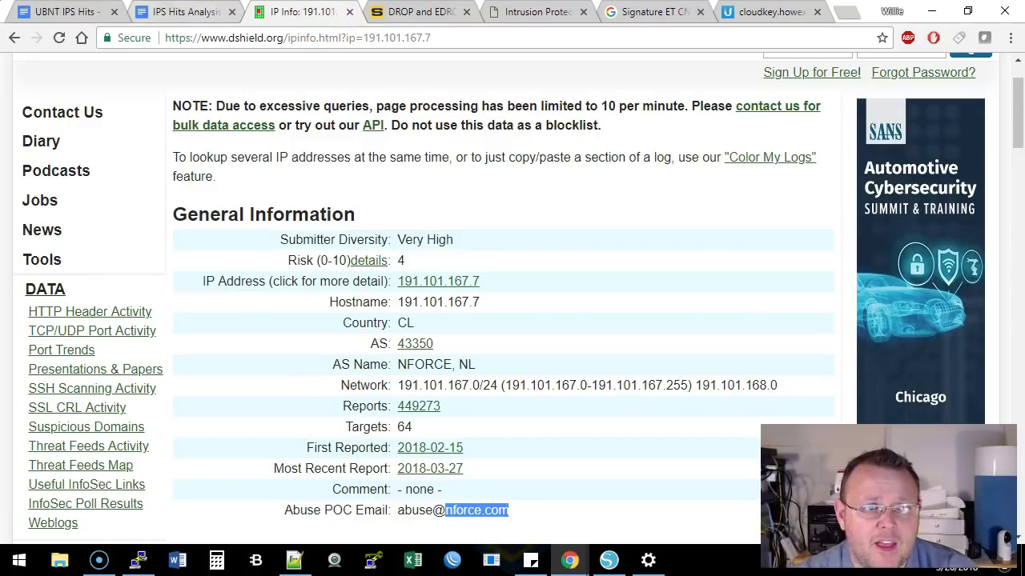
{"action": "left_click", "coordinate": [77, 11]}
{"action": "scroll", "coordinate": [495, 272], "scroll_direction": "down", "scroll_amount": 15}
{"action": "scroll", "coordinate": [498, 270], "scroll_direction": "down", "scroll_amount": 10}
{"action": "left_click_drag", "start_coordinate": [1019, 243], "coordinate": [1015, 153]}
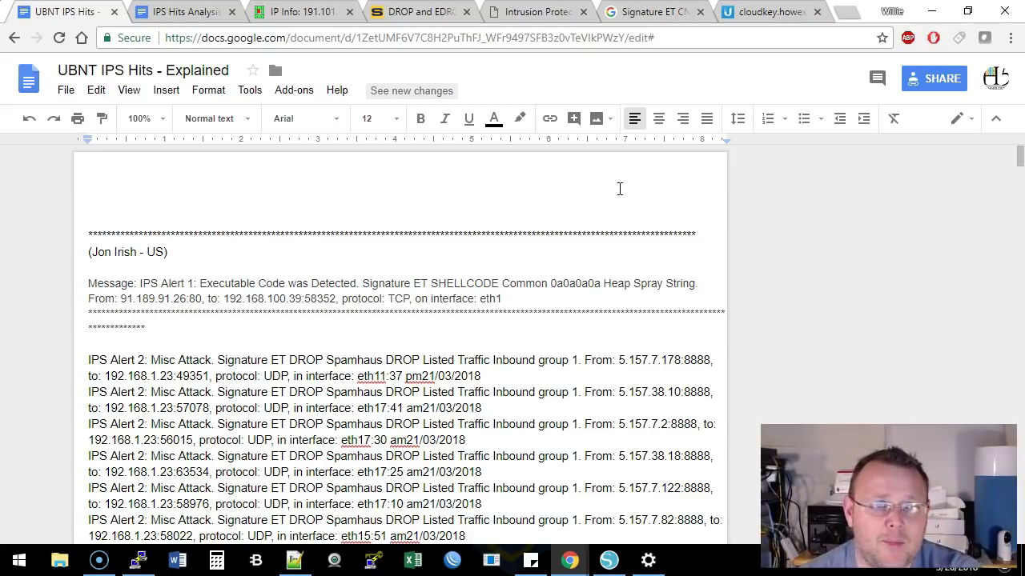
Back on IP Info, highlight the report count 449273 and target count 64
{"action": "left_click", "coordinate": [312, 11]}
{"action": "scroll", "coordinate": [412, 316], "scroll_direction": "down", "scroll_amount": 10}
{"action": "scroll", "coordinate": [412, 240], "scroll_direction": "up", "scroll_amount": 12}
{"action": "scroll", "coordinate": [421, 279], "scroll_direction": "down", "scroll_amount": 4}
{"action": "left_click", "coordinate": [526, 199]}
{"action": "left_click_drag", "start_coordinate": [443, 168], "coordinate": [397, 169]}
{"action": "left_click", "coordinate": [490, 185]}
{"action": "left_click", "coordinate": [407, 186]}
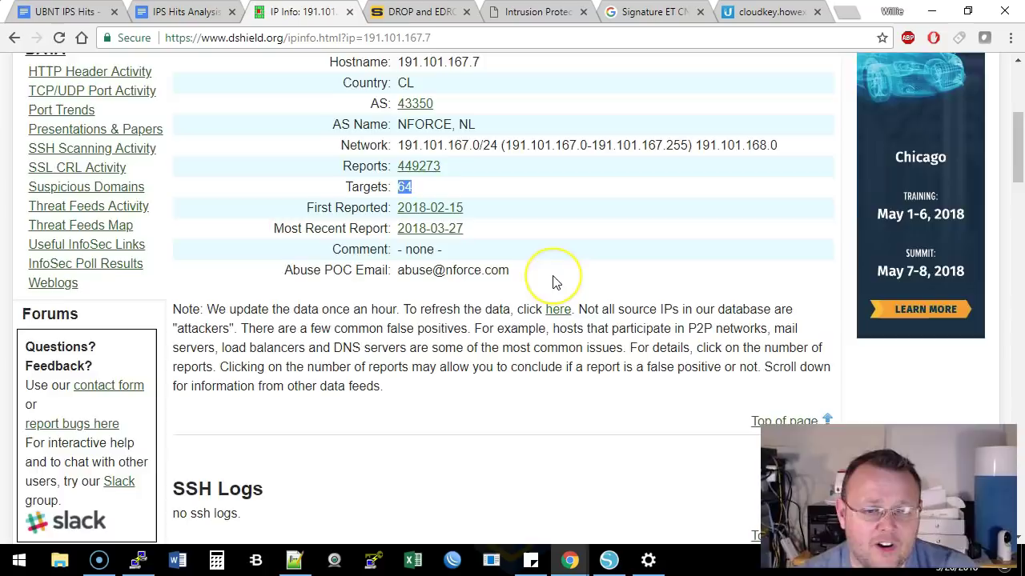
Highlight the abuse contact e-mail address, then return to the IPS Hits Analysis document
{"action": "scroll", "coordinate": [549, 280], "scroll_direction": "down", "scroll_amount": 5}
{"action": "scroll", "coordinate": [552, 283], "scroll_direction": "up", "scroll_amount": 8}
{"action": "scroll", "coordinate": [553, 284], "scroll_direction": "up", "scroll_amount": 1}
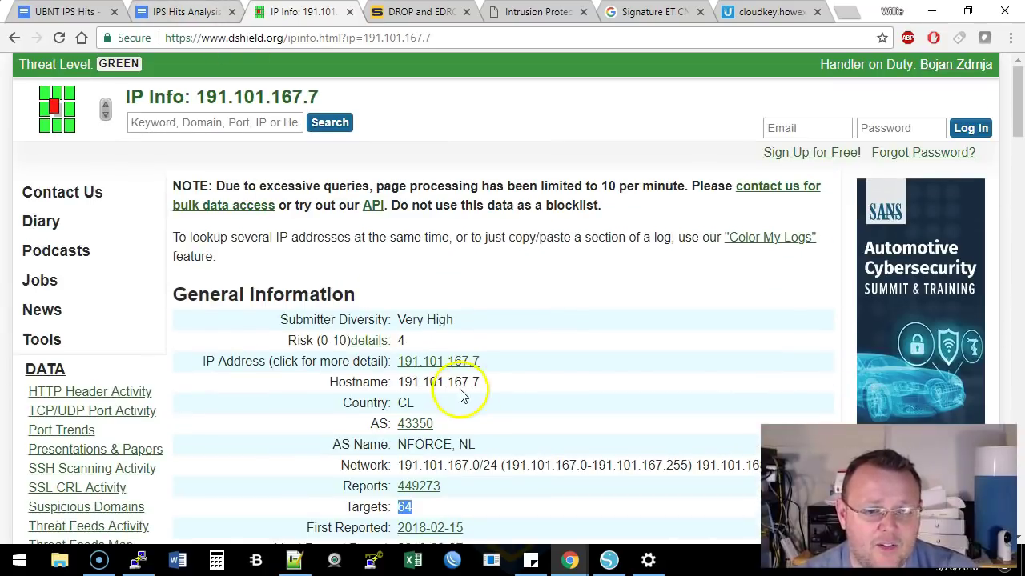
{"action": "scroll", "coordinate": [457, 380], "scroll_direction": "down", "scroll_amount": 2}
{"action": "left_click_drag", "start_coordinate": [396, 351], "coordinate": [521, 348]}
{"action": "left_click", "coordinate": [522, 346]}
{"action": "left_click_drag", "start_coordinate": [398, 350], "coordinate": [526, 353]}
{"action": "left_click", "coordinate": [524, 352]}
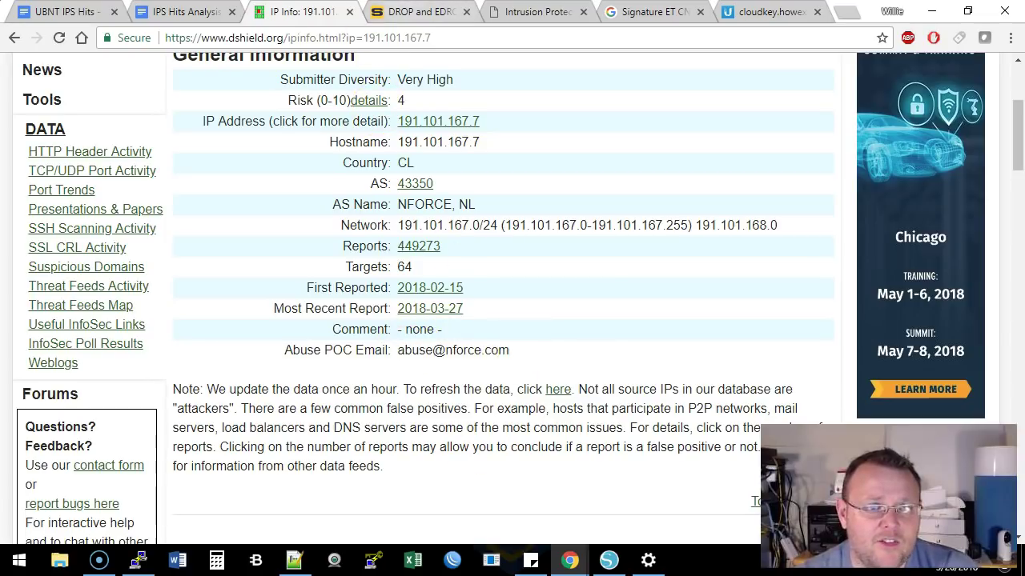
{"action": "left_click", "coordinate": [190, 12]}
In the Tor Relay alert, highlight Misc Attack, the (Not Exit) signature text and the addresses
{"action": "scroll", "coordinate": [384, 272], "scroll_direction": "down", "scroll_amount": 2}
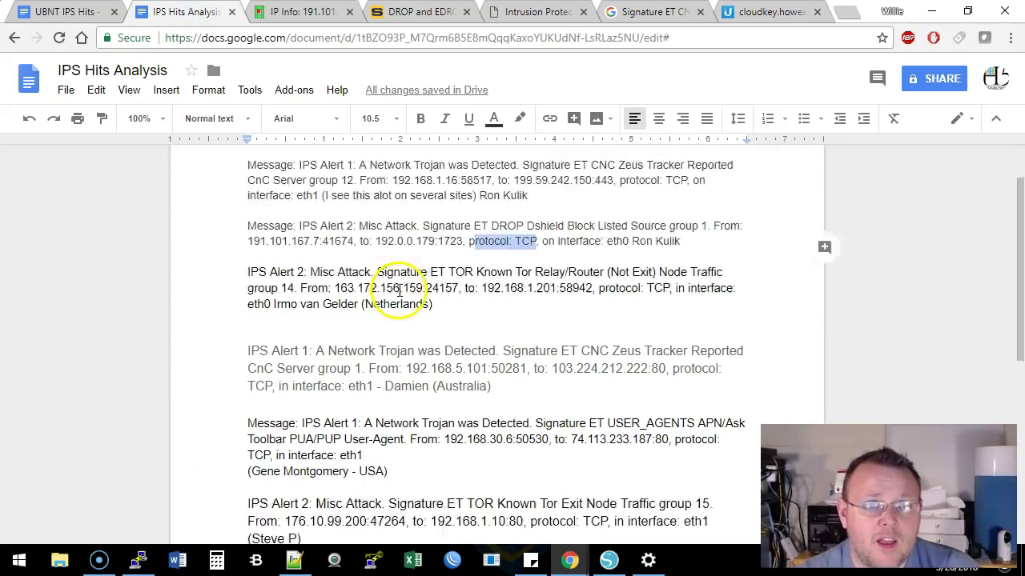
{"action": "scroll", "coordinate": [454, 299], "scroll_direction": "up", "scroll_amount": 1}
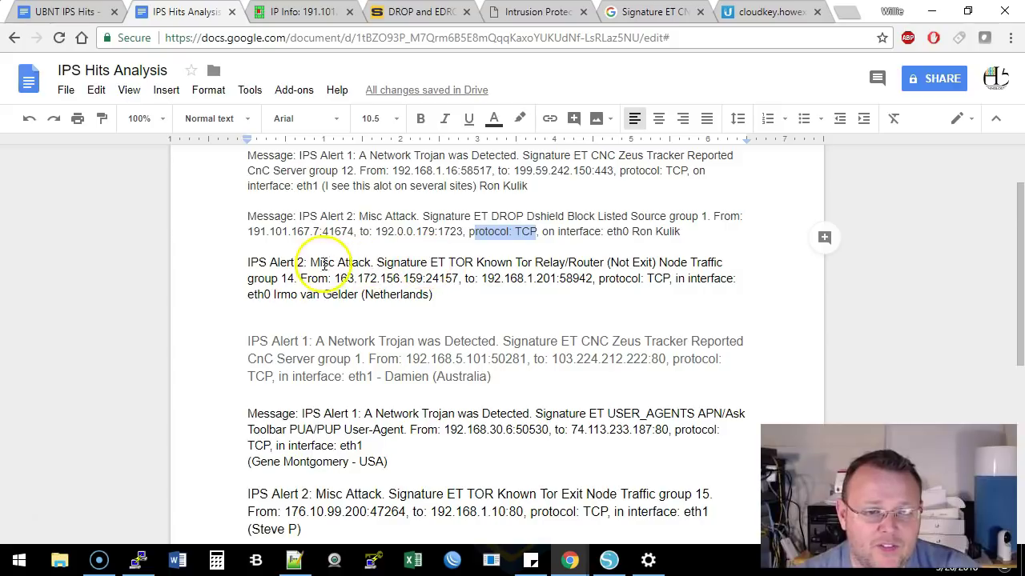
{"action": "left_click_drag", "start_coordinate": [310, 263], "coordinate": [352, 262]}
{"action": "left_click", "coordinate": [375, 262]}
{"action": "left_click_drag", "start_coordinate": [430, 262], "coordinate": [506, 264]}
{"action": "left_click", "coordinate": [506, 264]}
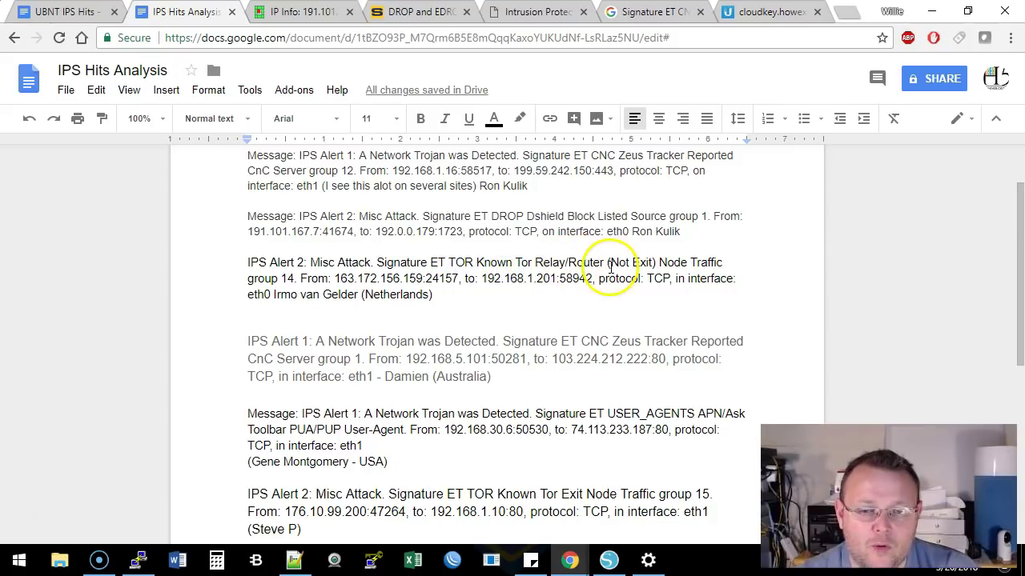
{"action": "left_click_drag", "start_coordinate": [606, 264], "coordinate": [652, 264]}
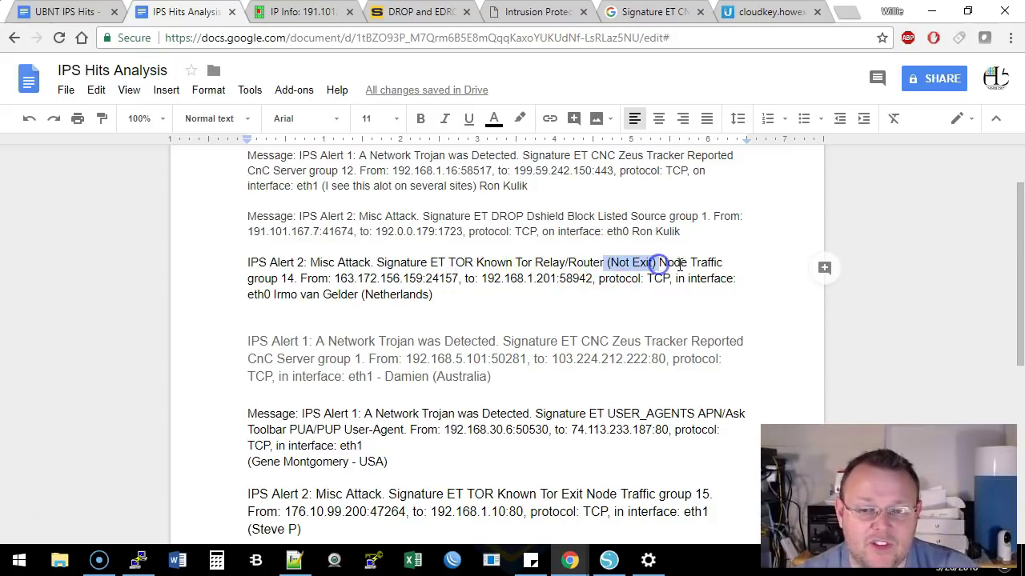
{"action": "left_click", "coordinate": [449, 286]}
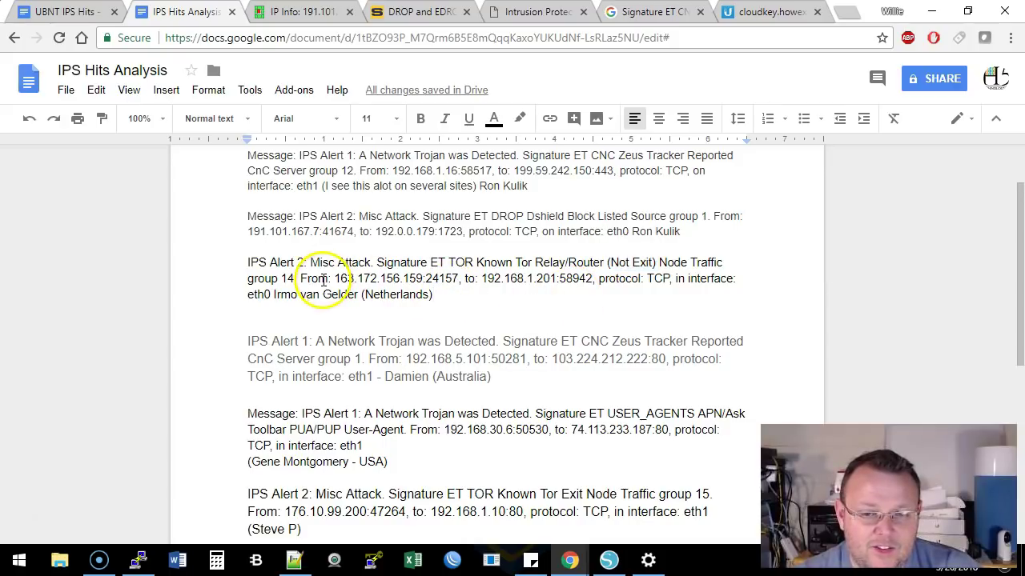
{"action": "left_click_drag", "start_coordinate": [335, 278], "coordinate": [604, 282]}
{"action": "left_click", "coordinate": [578, 285]}
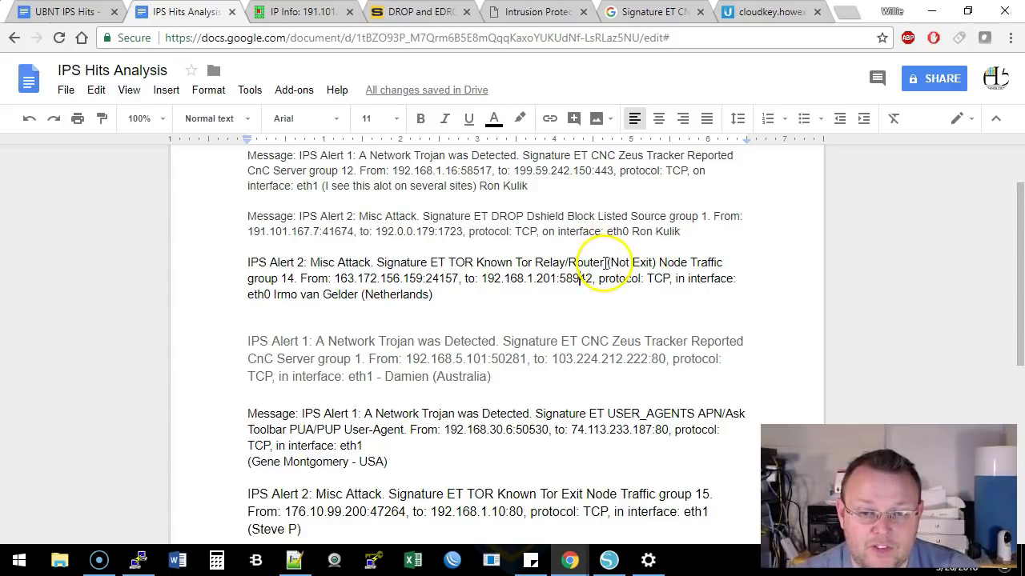
Highlight (Not Exit) and the full ET TOR Known Tor Relay/Router signature
{"action": "left_click_drag", "start_coordinate": [606, 263], "coordinate": [655, 263]}
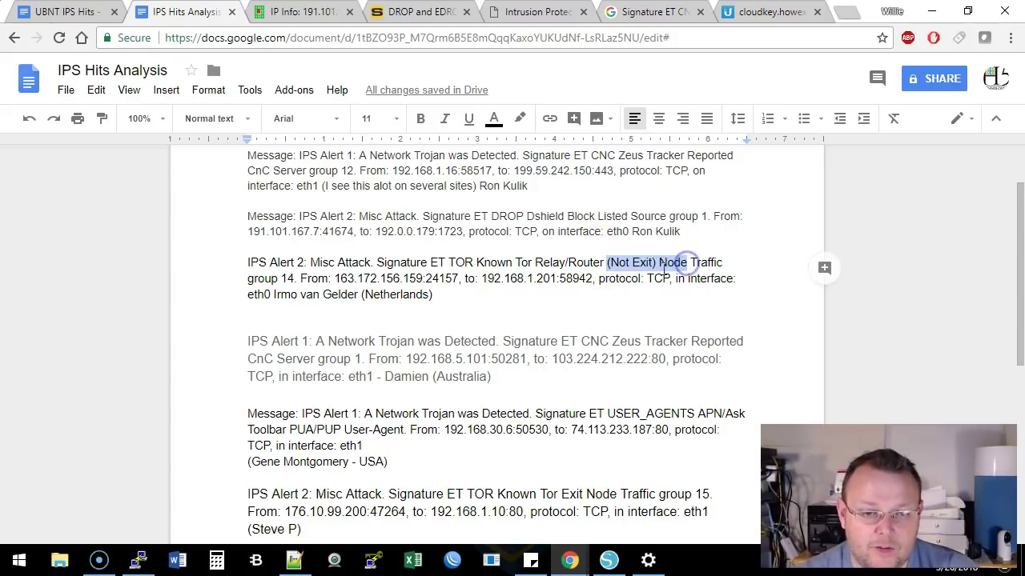
{"action": "left_click", "coordinate": [586, 305]}
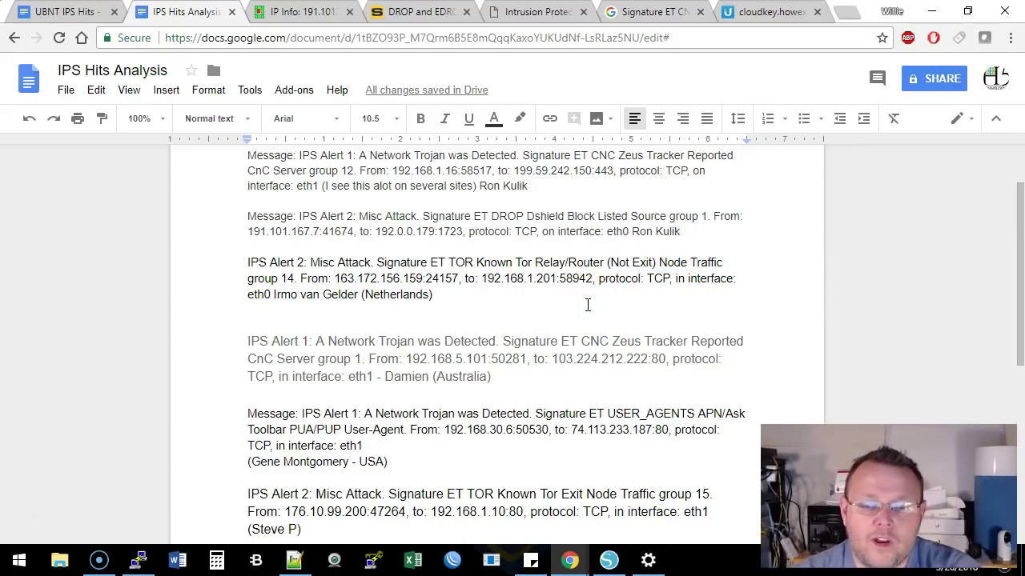
{"action": "left_click", "coordinate": [446, 290]}
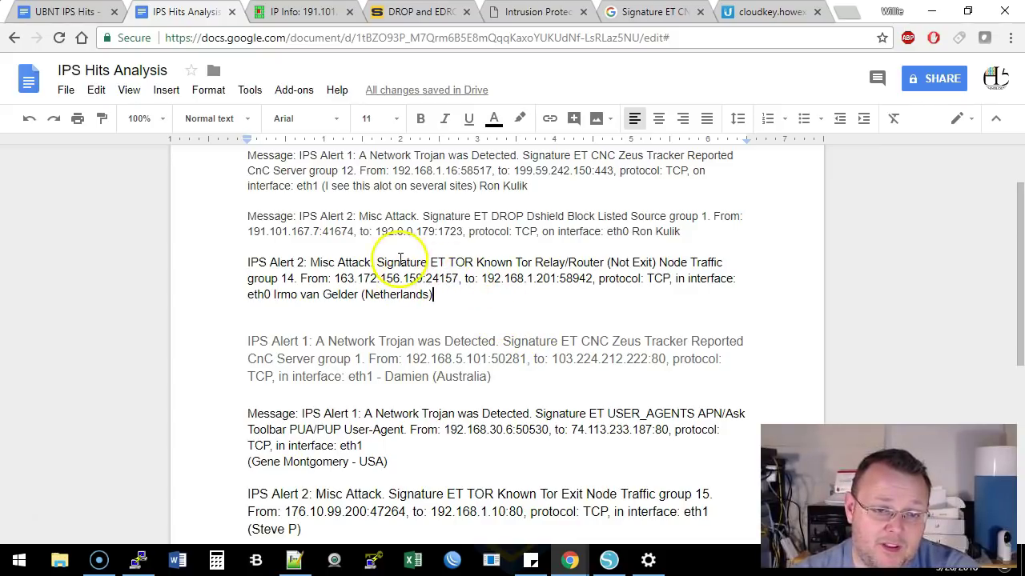
{"action": "left_click_drag", "start_coordinate": [431, 262], "coordinate": [594, 259]}
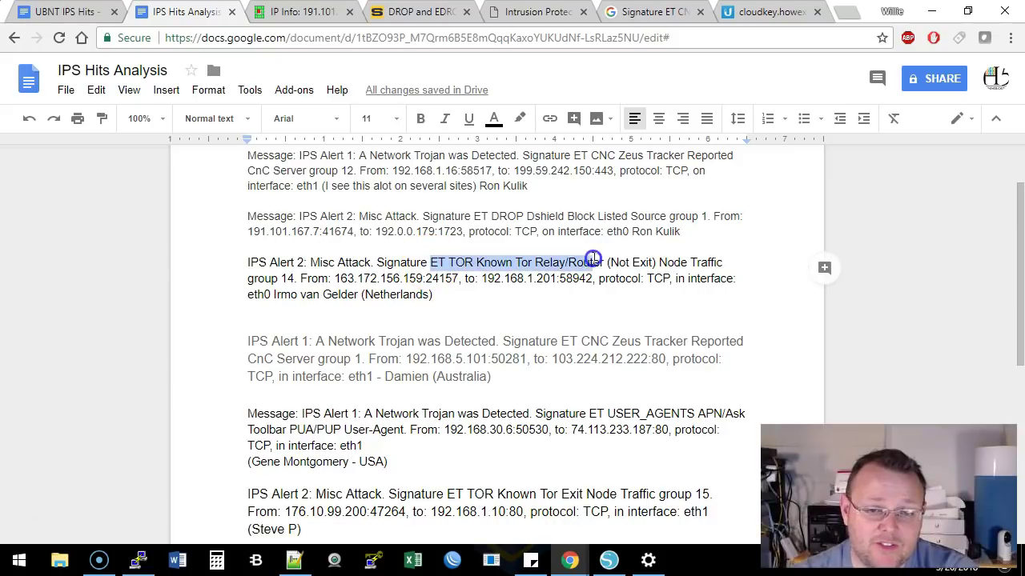
{"action": "left_click", "coordinate": [615, 258]}
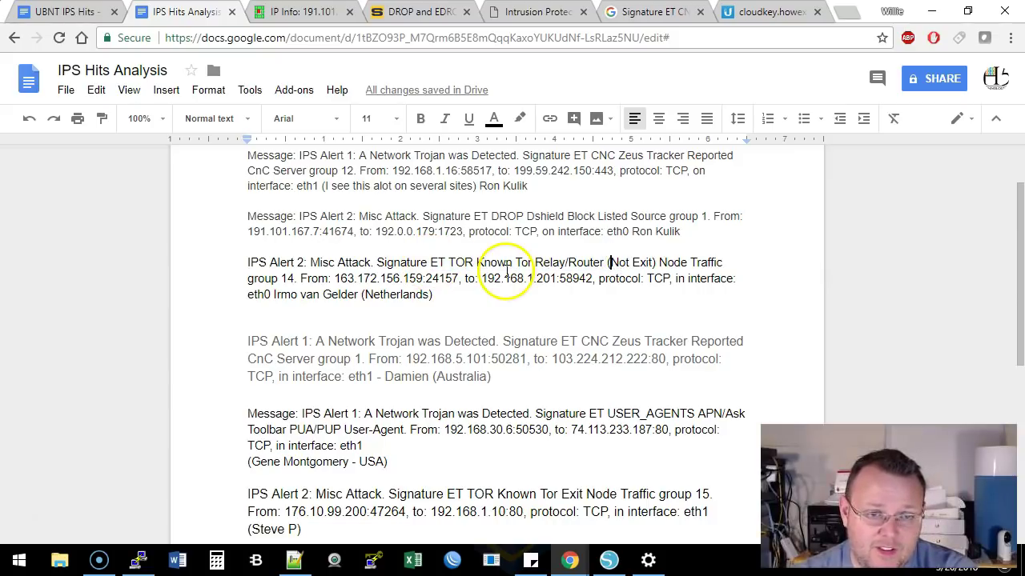
Scroll down to the ET TOR Known Tor Exit Node alert and highlight its signature
{"action": "scroll", "coordinate": [514, 300], "scroll_direction": "up", "scroll_amount": 1}
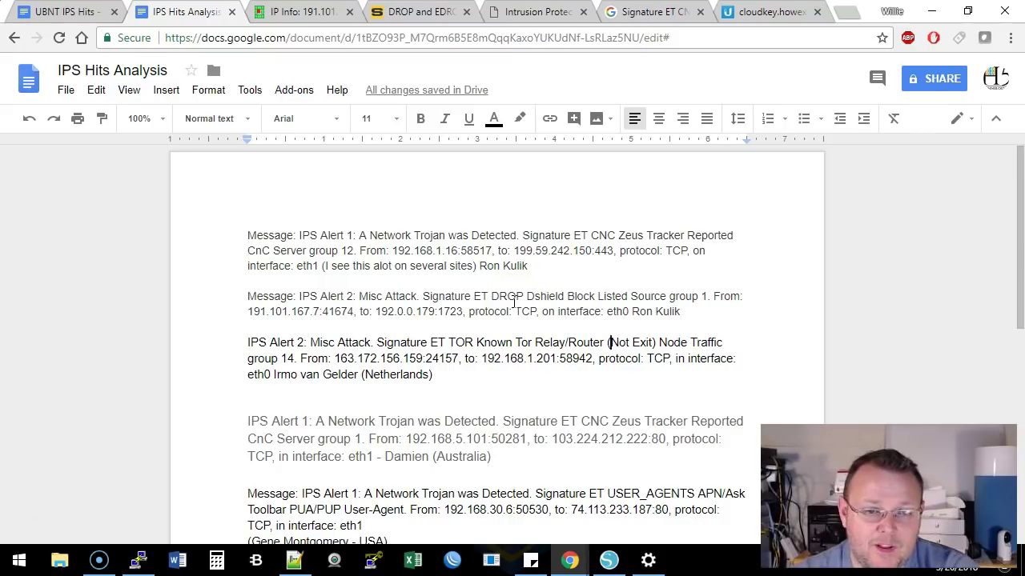
{"action": "scroll", "coordinate": [514, 300], "scroll_direction": "down", "scroll_amount": 1}
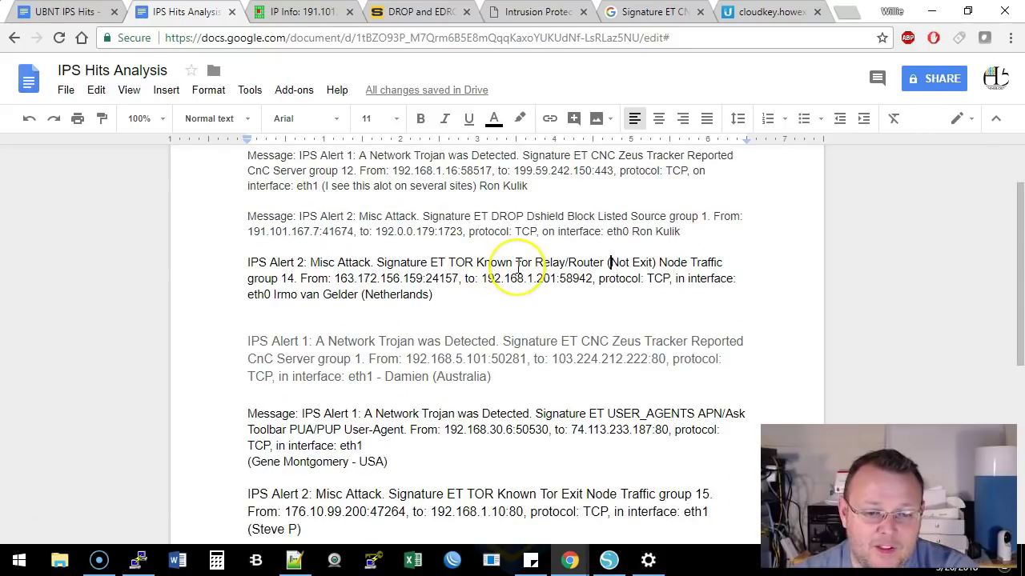
{"action": "scroll", "coordinate": [504, 266], "scroll_direction": "down", "scroll_amount": 1}
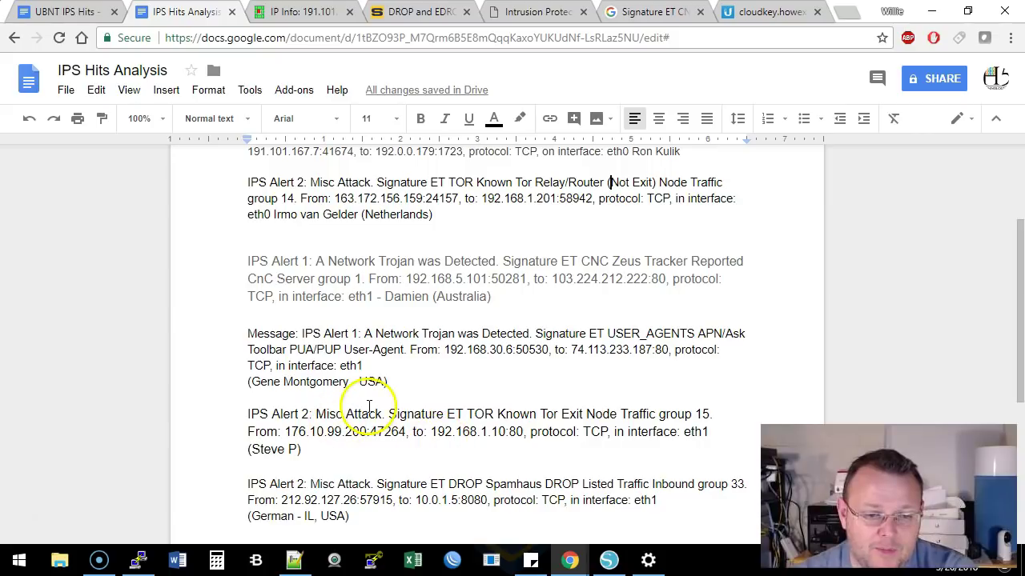
{"action": "scroll", "coordinate": [352, 424], "scroll_direction": "down", "scroll_amount": 1}
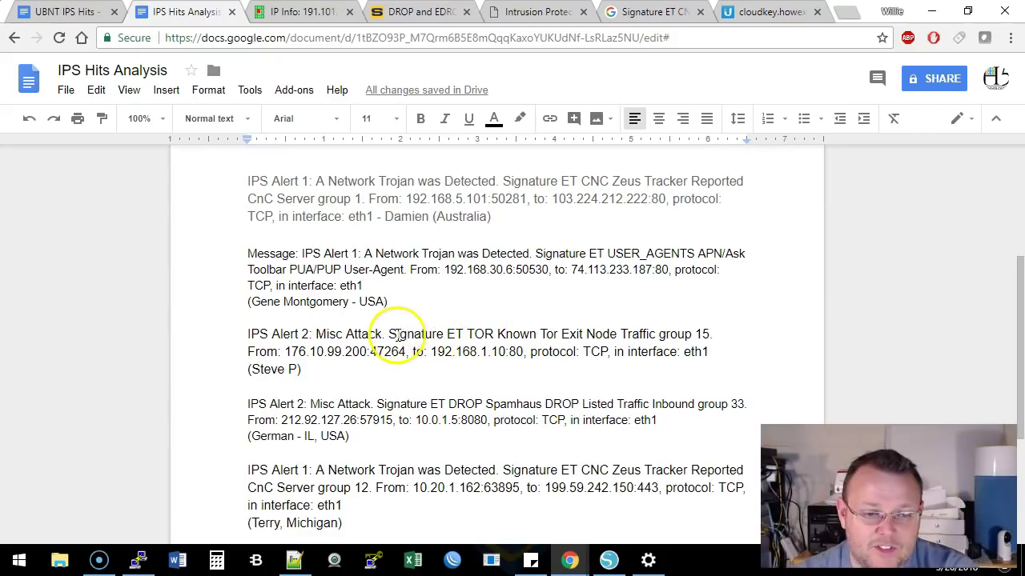
{"action": "left_click_drag", "start_coordinate": [446, 334], "coordinate": [617, 334]}
{"action": "left_click", "coordinate": [618, 335]}
{"action": "left_click", "coordinate": [492, 353]}
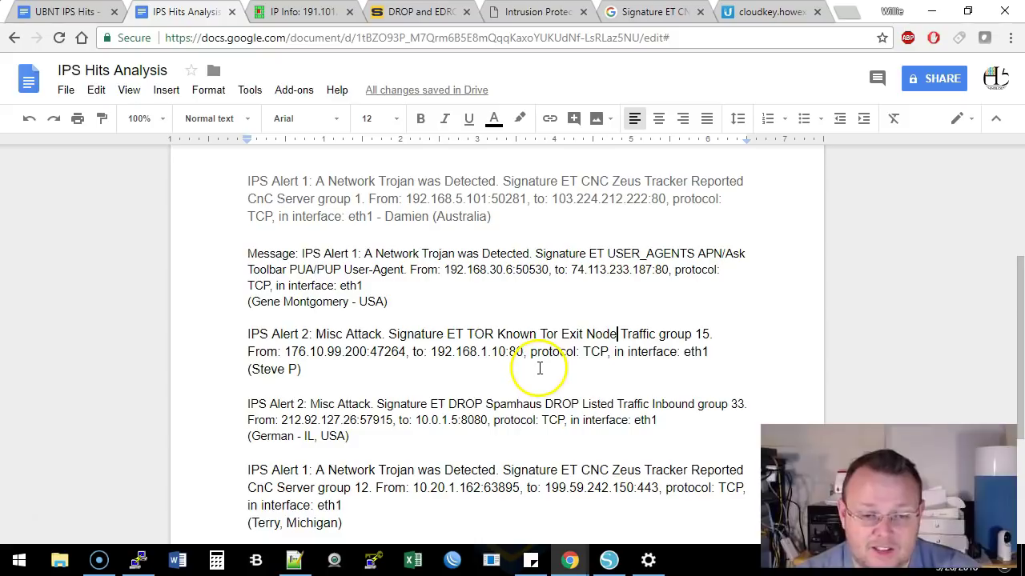
{"action": "scroll", "coordinate": [538, 360], "scroll_direction": "down", "scroll_amount": 1}
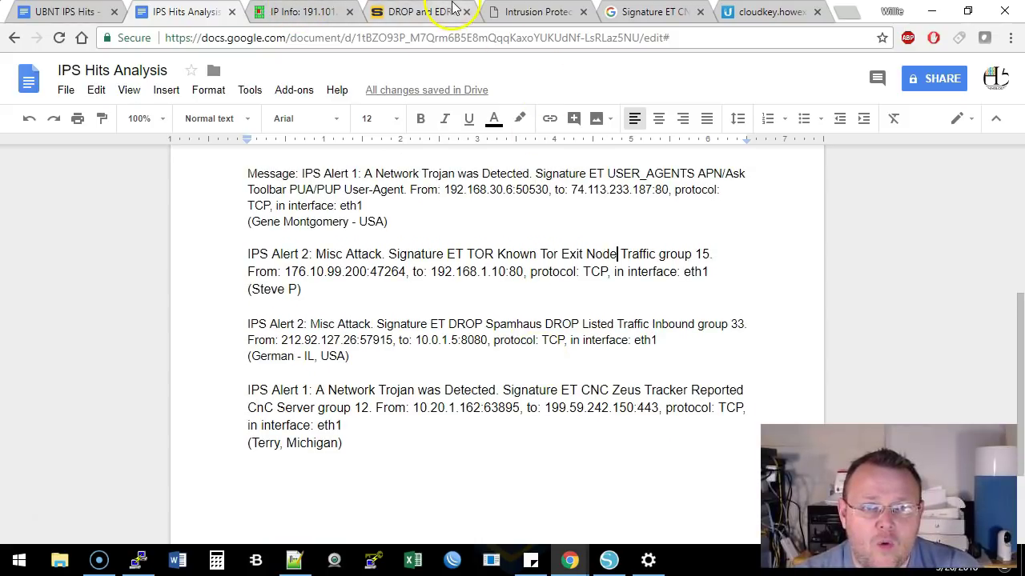
Highlight 'Spamhaus' in the DROP Listed alert, then view the Spamhaus DROP and EDROP page
{"action": "left_click_drag", "start_coordinate": [487, 324], "coordinate": [545, 324]}
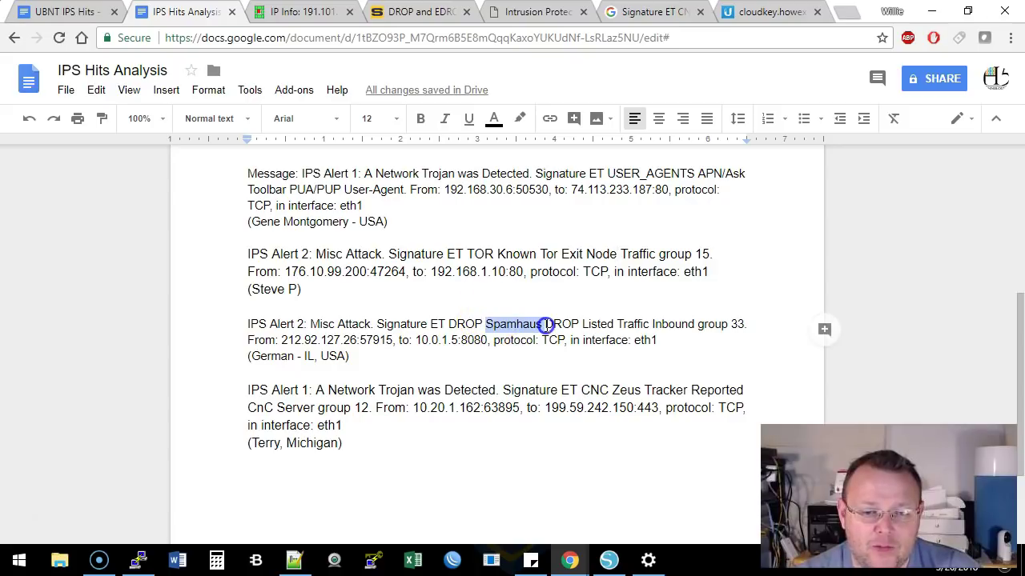
{"action": "left_click", "coordinate": [544, 324]}
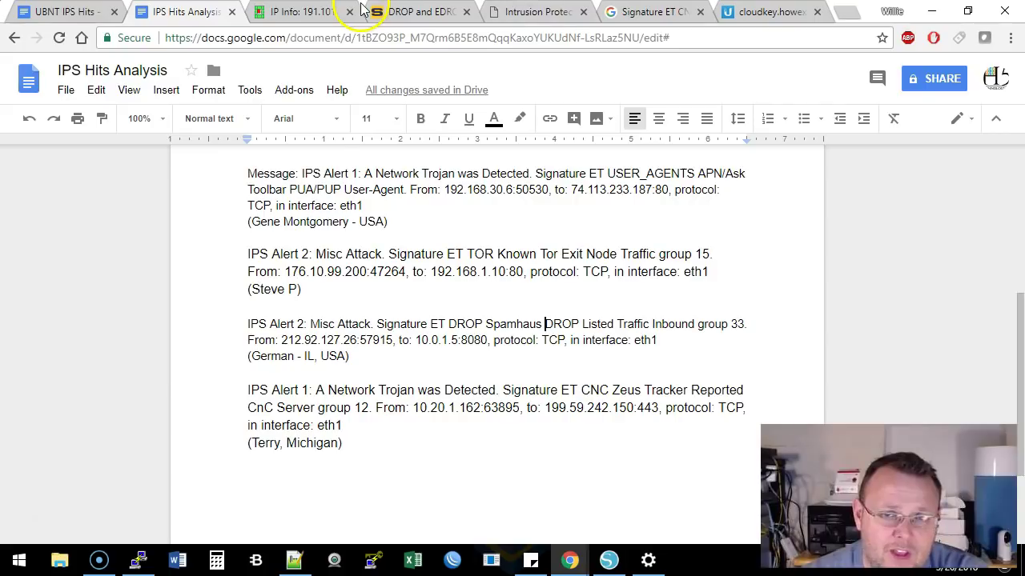
{"action": "left_click", "coordinate": [390, 12]}
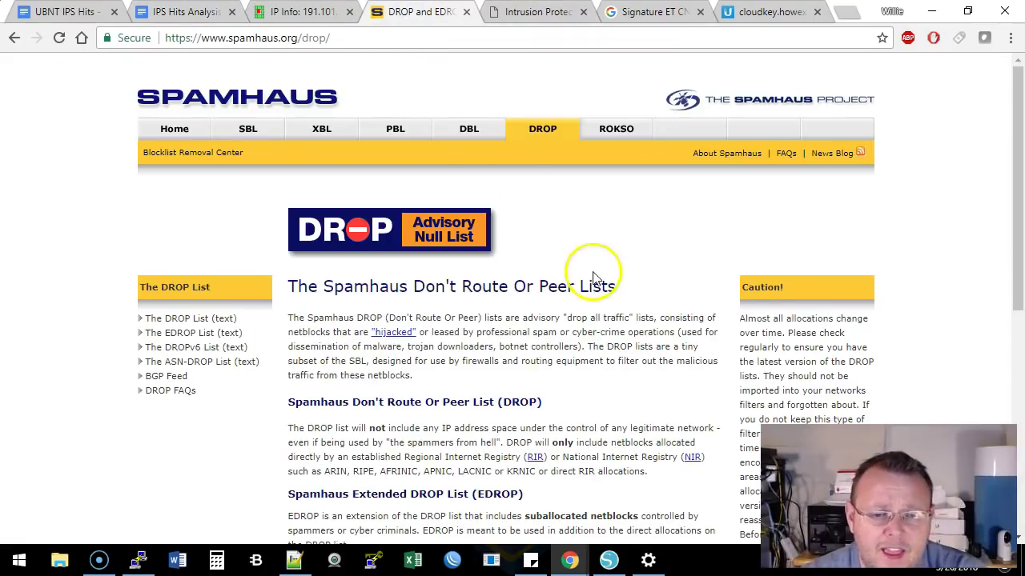
{"action": "scroll", "coordinate": [597, 350], "scroll_direction": "down", "scroll_amount": 1}
{"action": "scroll", "coordinate": [597, 349], "scroll_direction": "up", "scroll_amount": 1}
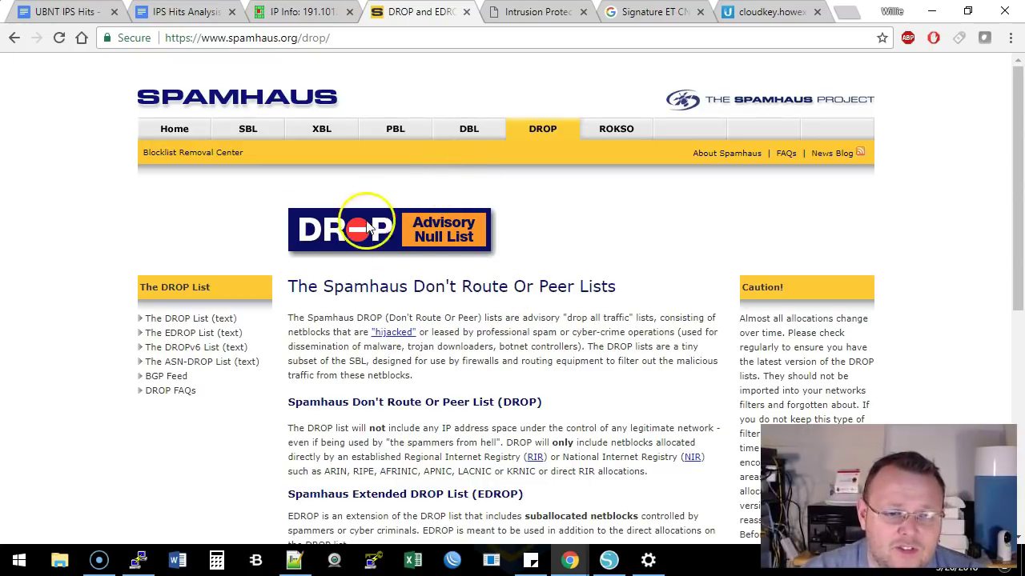
{"action": "scroll", "coordinate": [536, 304], "scroll_direction": "down", "scroll_amount": 1}
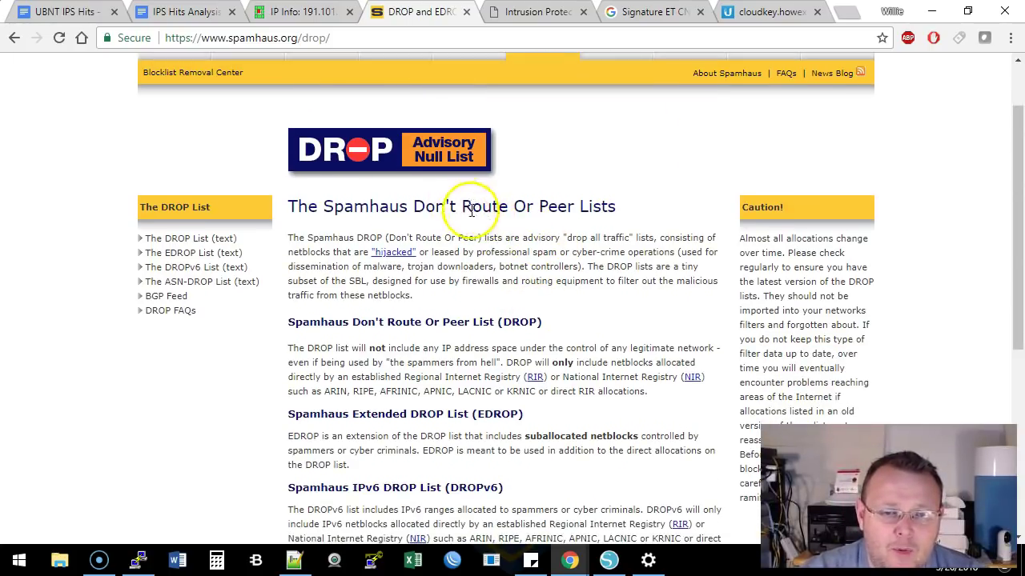
{"action": "scroll", "coordinate": [471, 209], "scroll_direction": "down", "scroll_amount": 1}
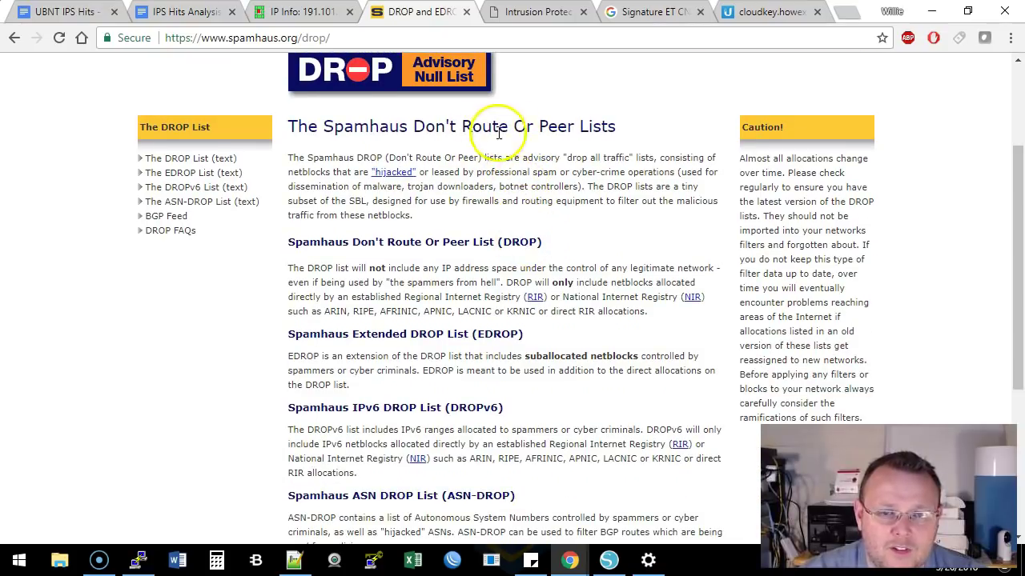
{"action": "left_click_drag", "start_coordinate": [413, 127], "coordinate": [629, 128]}
{"action": "left_click", "coordinate": [631, 159]}
{"action": "scroll", "coordinate": [606, 269], "scroll_direction": "down", "scroll_amount": 1}
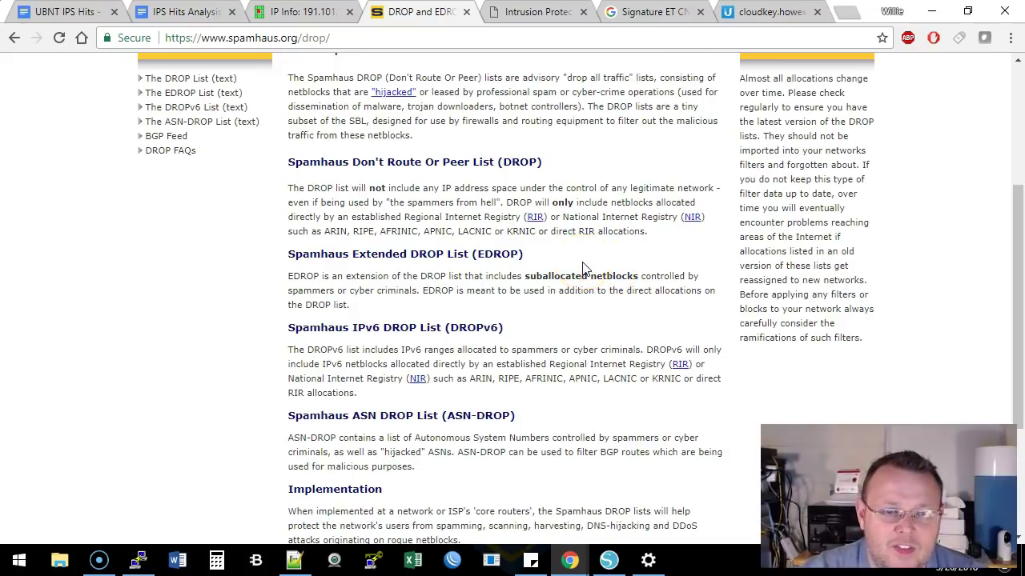
{"action": "scroll", "coordinate": [583, 268], "scroll_direction": "down", "scroll_amount": 1}
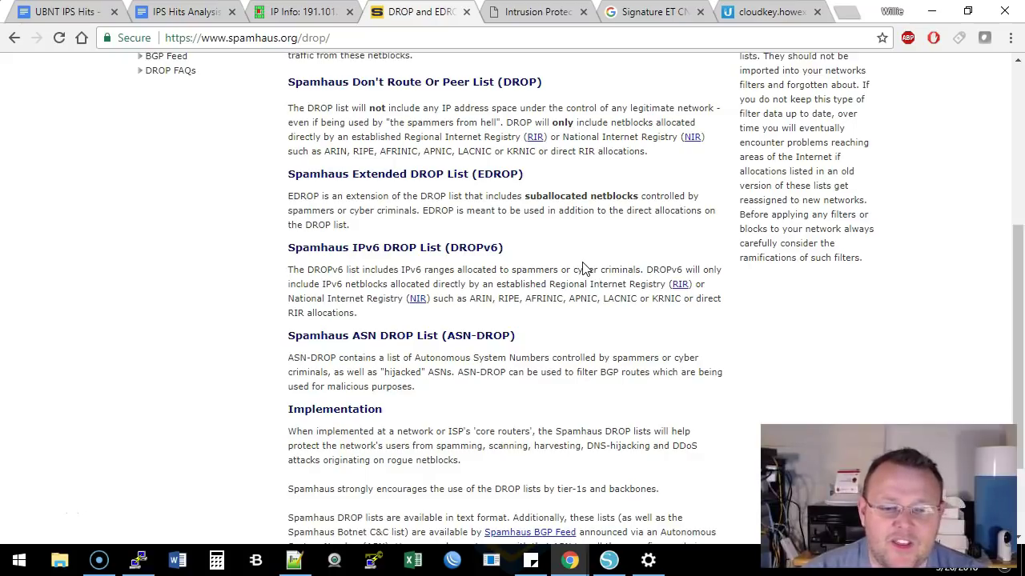
{"action": "scroll", "coordinate": [583, 268], "scroll_direction": "up", "scroll_amount": 4}
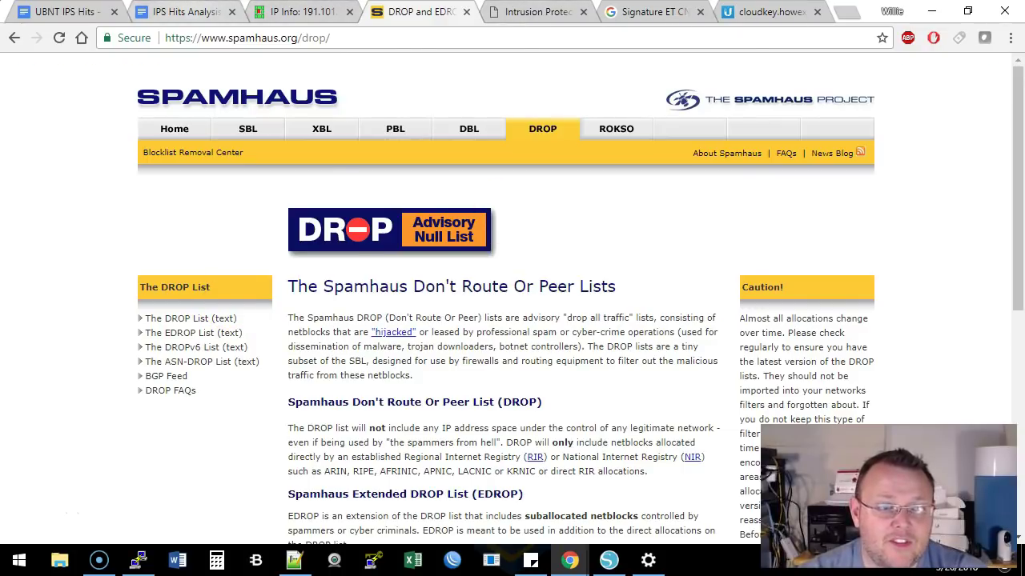
{"action": "left_click", "coordinate": [186, 11]}
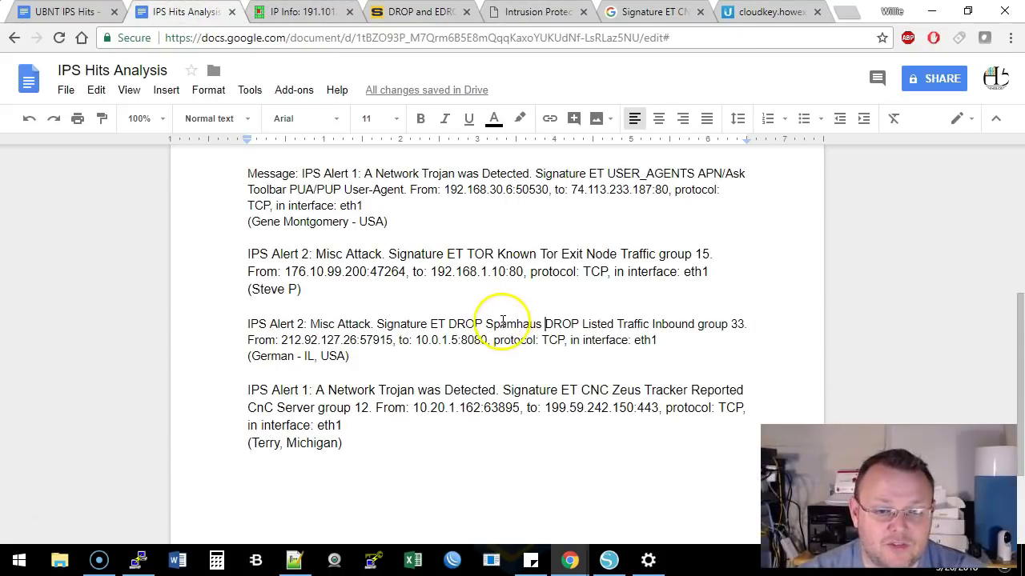
{"action": "left_click_drag", "start_coordinate": [311, 323], "coordinate": [548, 324]}
{"action": "left_click", "coordinate": [451, 324]}
{"action": "left_click", "coordinate": [550, 324]}
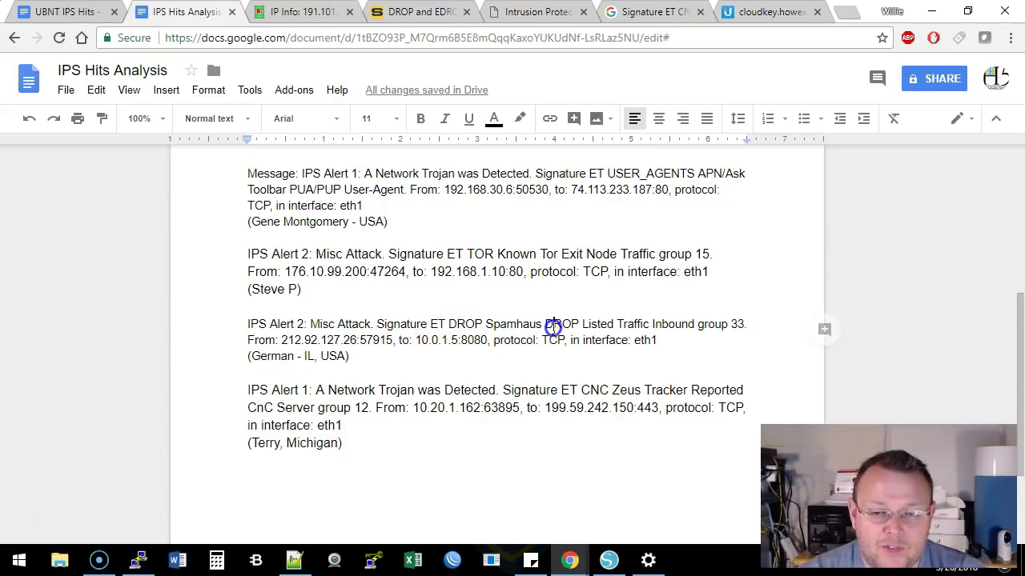
{"action": "left_click_drag", "start_coordinate": [281, 341], "coordinate": [489, 340]}
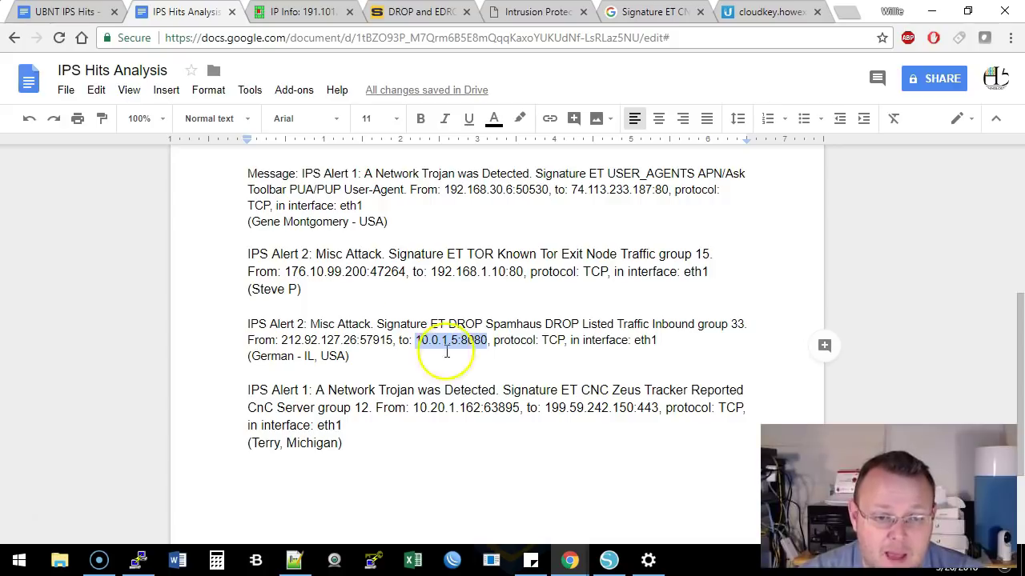
{"action": "left_click", "coordinate": [349, 340]}
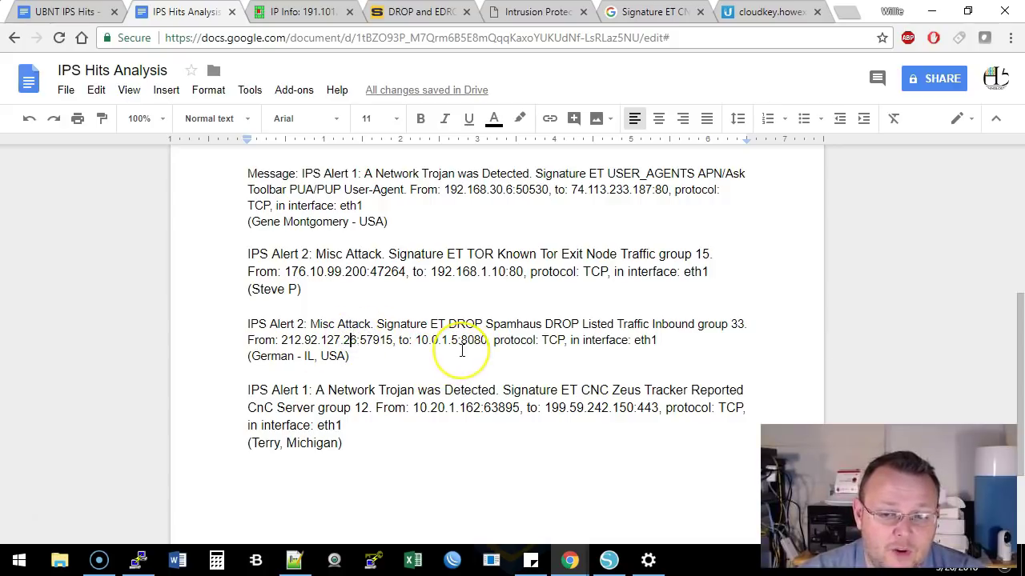
{"action": "left_click_drag", "start_coordinate": [248, 324], "coordinate": [327, 324]}
{"action": "left_click", "coordinate": [388, 324]}
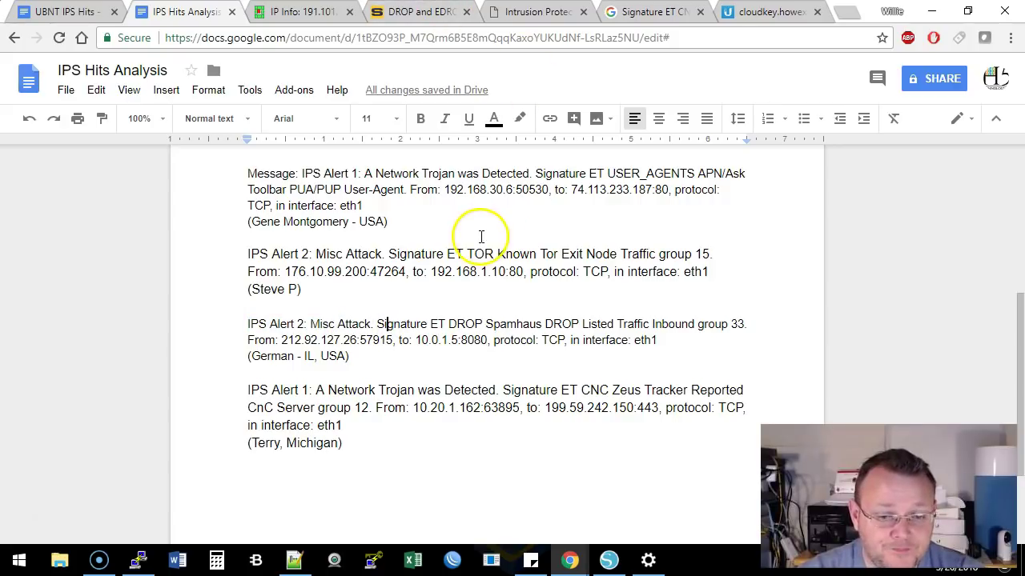
{"action": "scroll", "coordinate": [469, 217], "scroll_direction": "down", "scroll_amount": 4}
{"action": "scroll", "coordinate": [469, 217], "scroll_direction": "up", "scroll_amount": 1}
{"action": "left_click", "coordinate": [412, 11]}
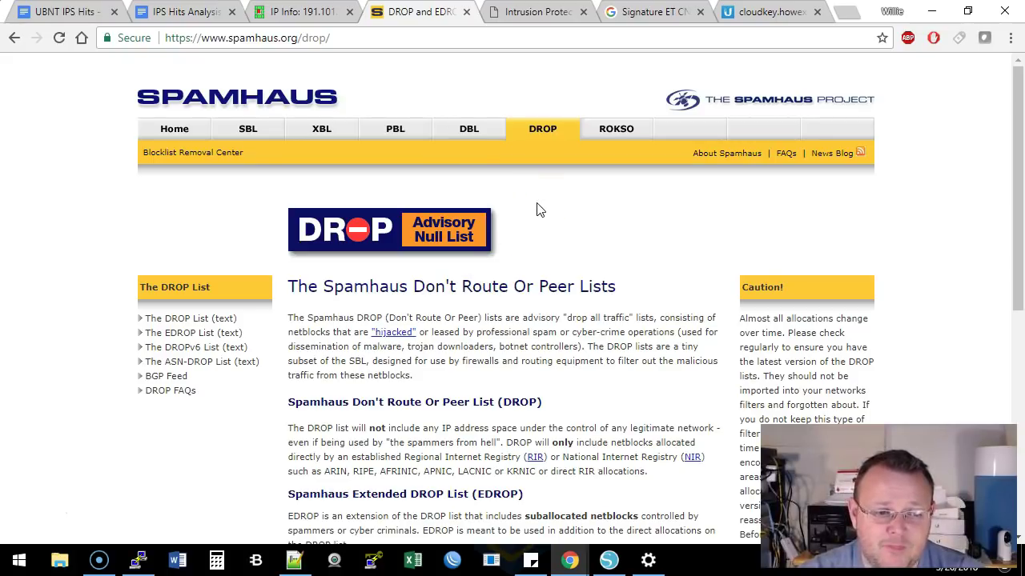
{"action": "scroll", "coordinate": [446, 322], "scroll_direction": "down", "scroll_amount": 10}
{"action": "scroll", "coordinate": [440, 297], "scroll_direction": "up", "scroll_amount": 10}
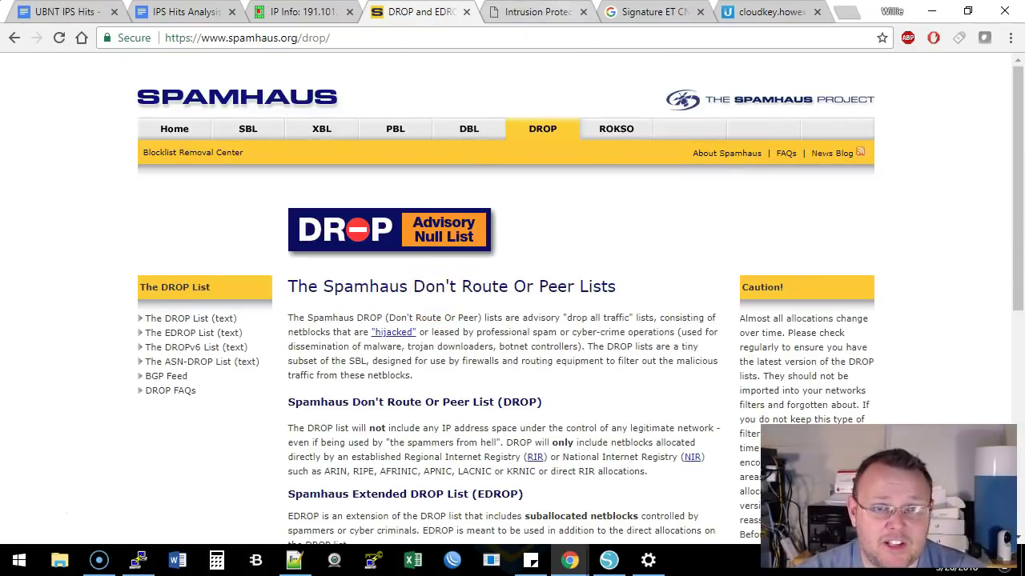
Glance at the Synology forum thread, then scroll back up the IPS Hits Analysis document
{"action": "left_click", "coordinate": [536, 11]}
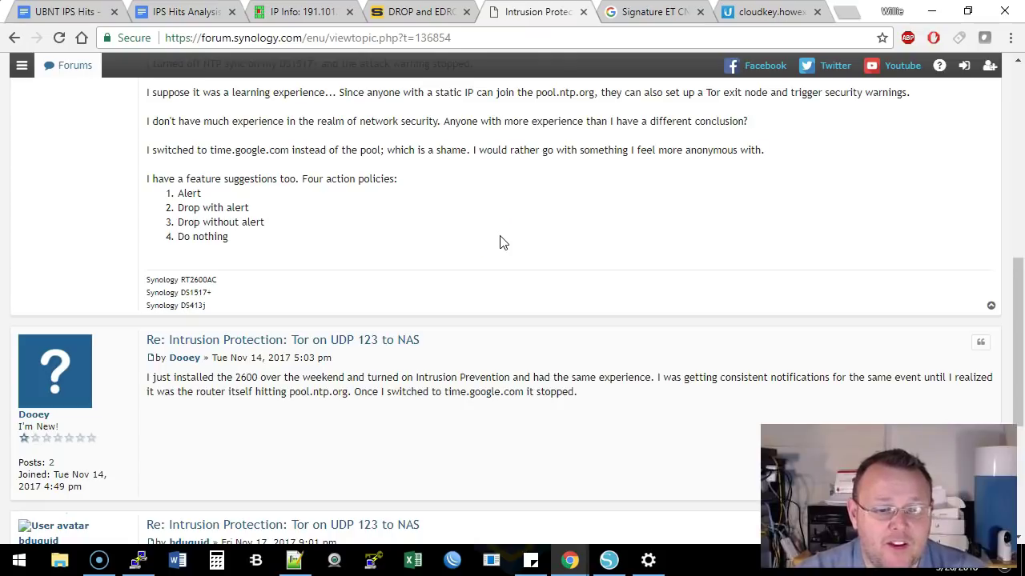
{"action": "scroll", "coordinate": [398, 221], "scroll_direction": "down", "scroll_amount": 1}
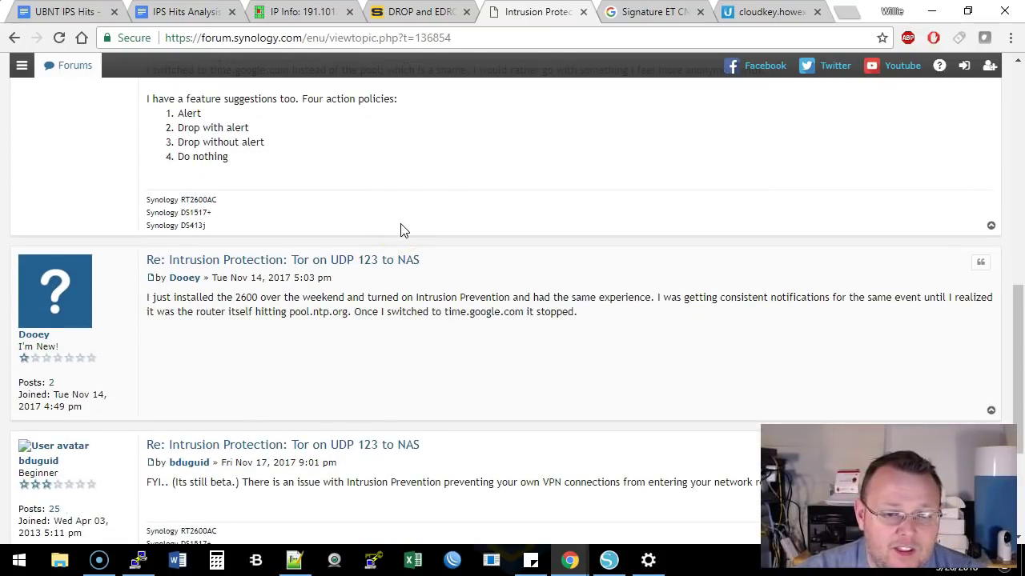
{"action": "scroll", "coordinate": [402, 229], "scroll_direction": "down", "scroll_amount": 2}
{"action": "left_click", "coordinate": [200, 11]}
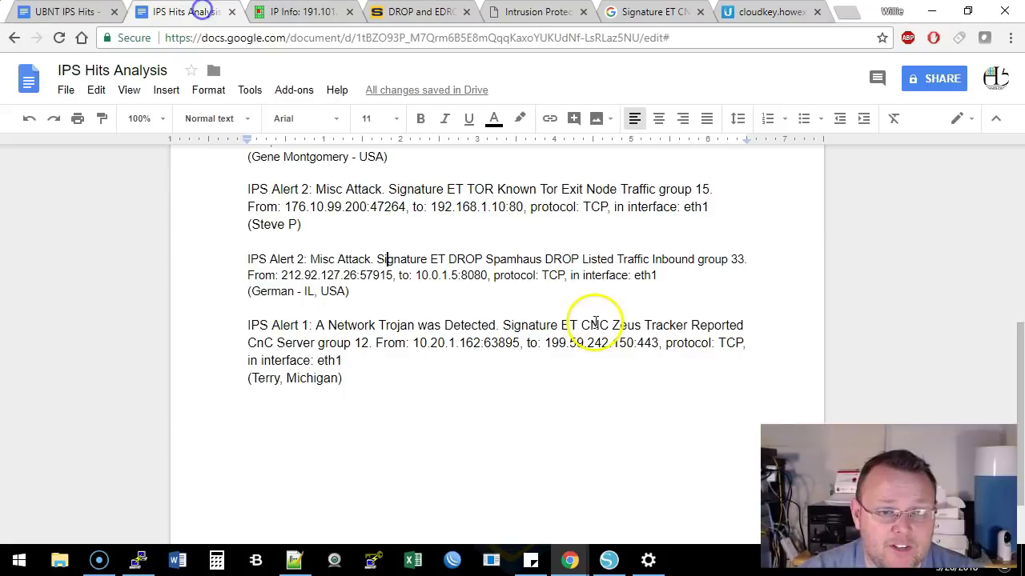
{"action": "scroll", "coordinate": [595, 323], "scroll_direction": "up", "scroll_amount": 2}
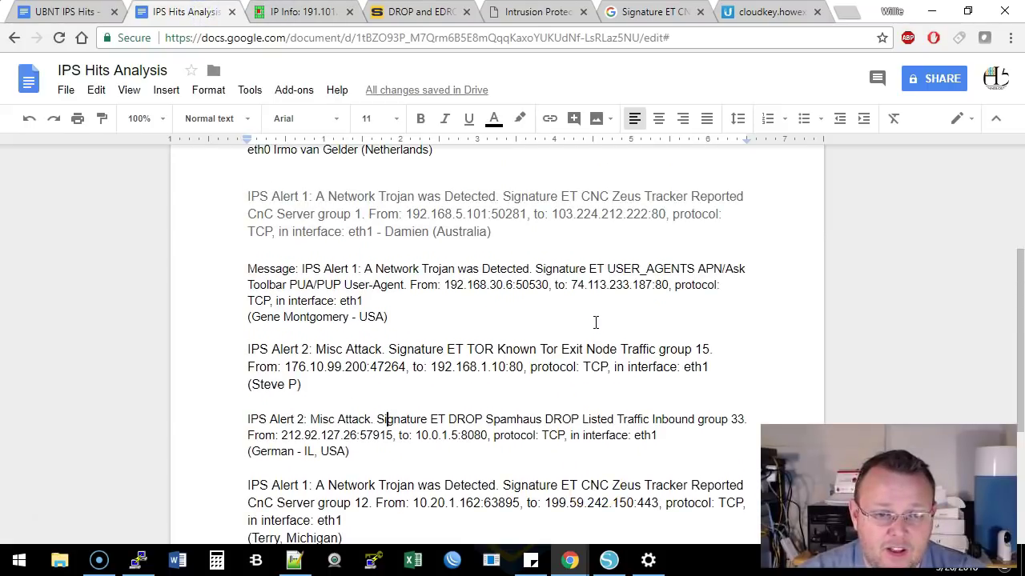
{"action": "scroll", "coordinate": [595, 322], "scroll_direction": "up", "scroll_amount": 3}
Scroll through the alert list in the UBNT IPS Hits - Explained document
{"action": "key", "text": "ctrl+shift+Tab"}
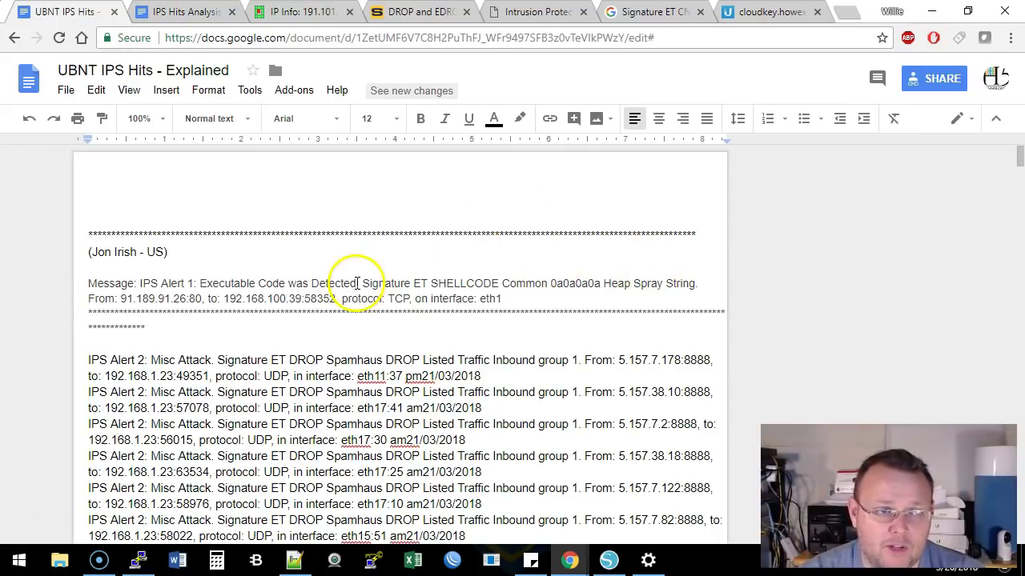
{"action": "scroll", "coordinate": [451, 344], "scroll_direction": "down", "scroll_amount": 10}
{"action": "left_click", "coordinate": [453, 343]}
{"action": "scroll", "coordinate": [453, 343], "scroll_direction": "up", "scroll_amount": 10}
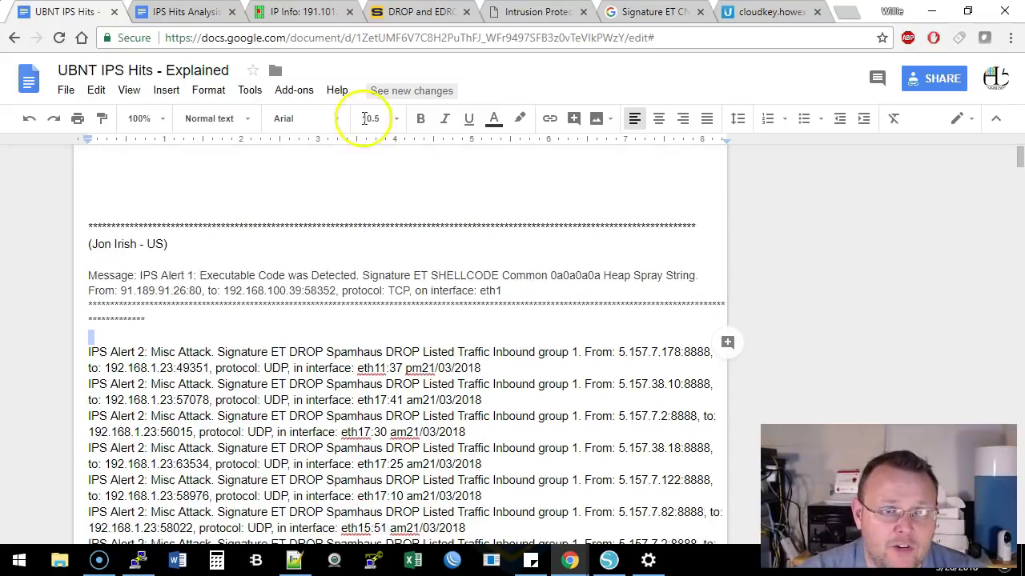
Cycle through the DShield, Spamhaus and IPS Hits Analysis tabs, ending on the Synology Tor thread
{"action": "left_click", "coordinate": [298, 11]}
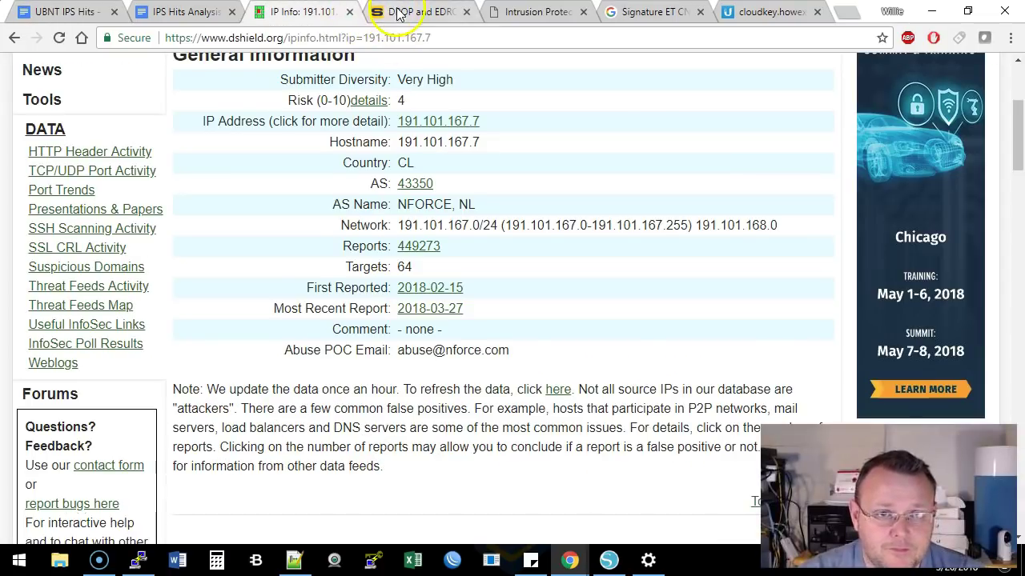
{"action": "left_click", "coordinate": [402, 11]}
{"action": "left_click", "coordinate": [195, 11]}
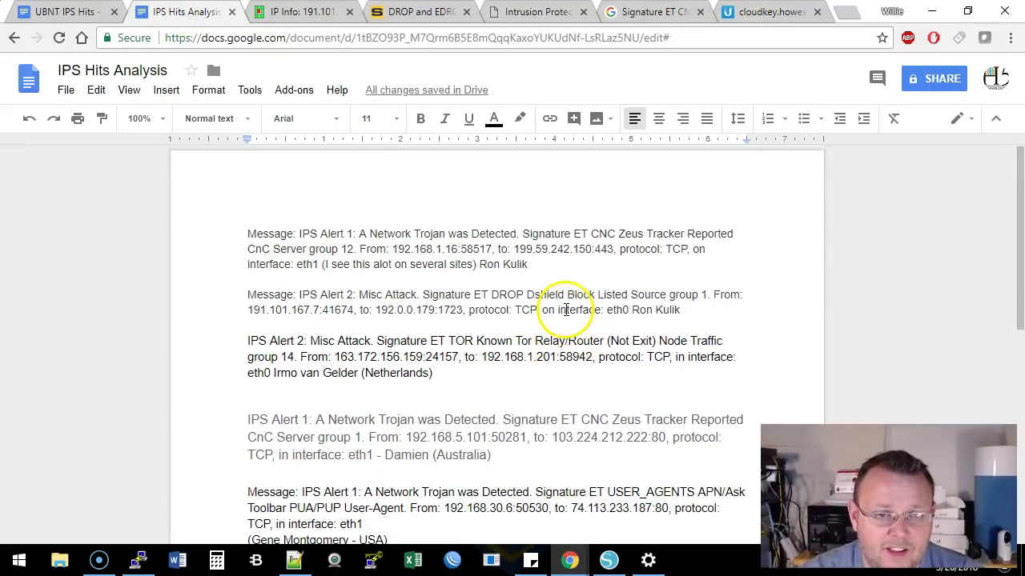
{"action": "scroll", "coordinate": [565, 309], "scroll_direction": "down", "scroll_amount": 10}
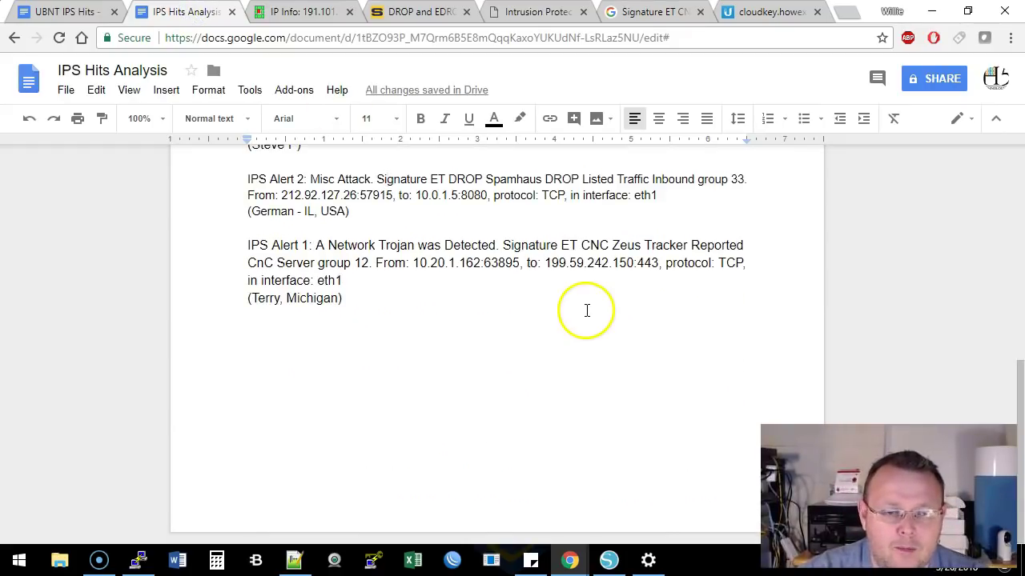
{"action": "scroll", "coordinate": [585, 304], "scroll_direction": "up", "scroll_amount": 3}
{"action": "left_click", "coordinate": [554, 17]}
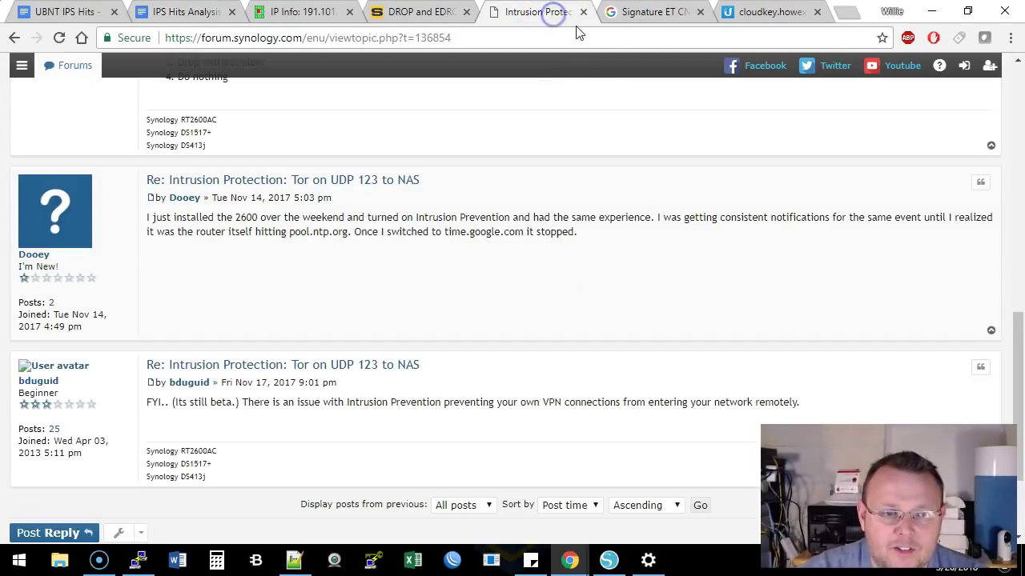
Scroll up and down through the Synology forum thread about Tor on UDP 123
{"action": "scroll", "coordinate": [584, 209], "scroll_direction": "up", "scroll_amount": 10}
{"action": "scroll", "coordinate": [584, 209], "scroll_direction": "up", "scroll_amount": 2}
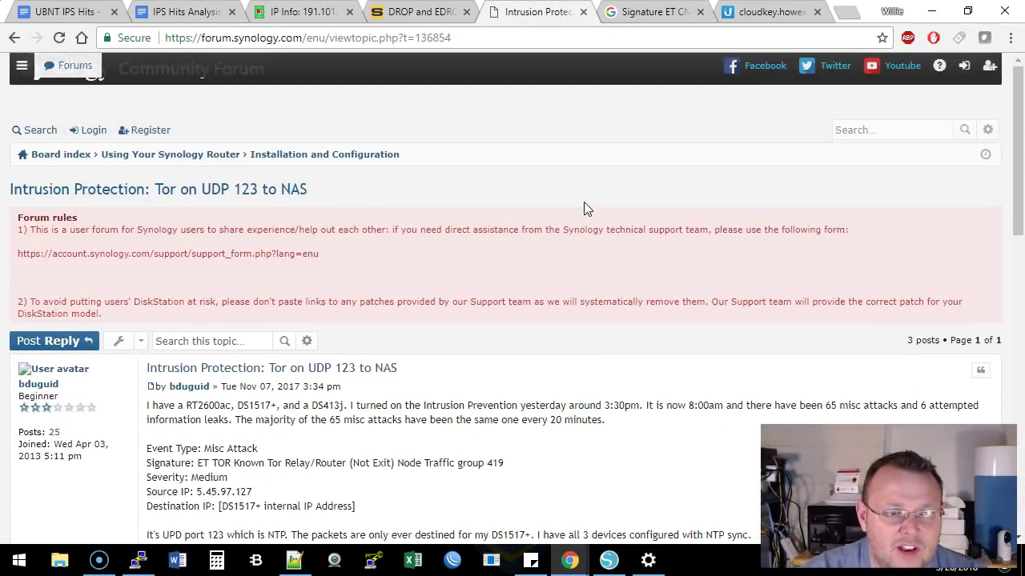
{"action": "scroll", "coordinate": [584, 209], "scroll_direction": "down", "scroll_amount": 2}
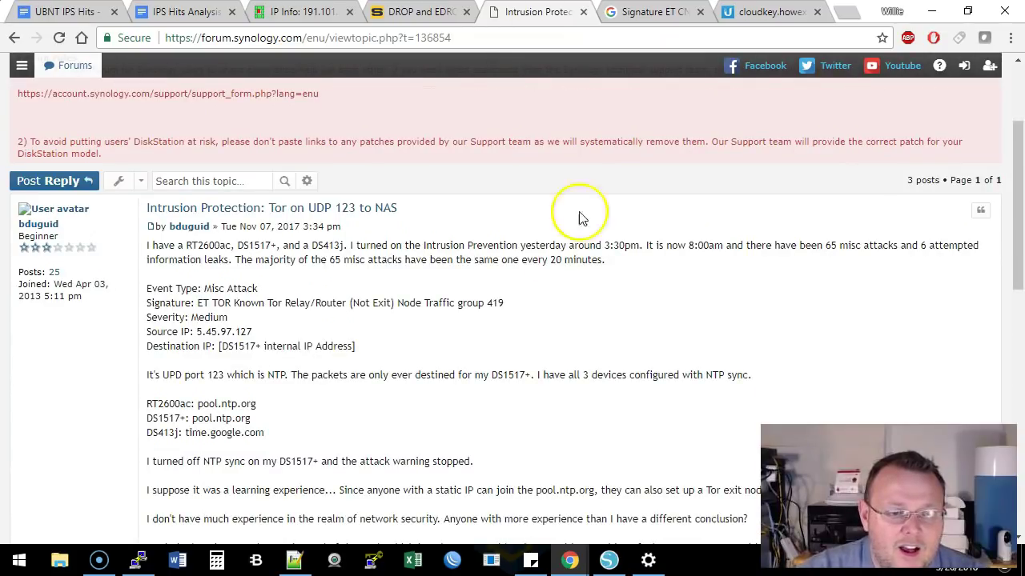
{"action": "scroll", "coordinate": [560, 257], "scroll_direction": "down", "scroll_amount": 5}
{"action": "scroll", "coordinate": [563, 258], "scroll_direction": "up", "scroll_amount": 3}
{"action": "scroll", "coordinate": [564, 261], "scroll_direction": "up", "scroll_amount": 2}
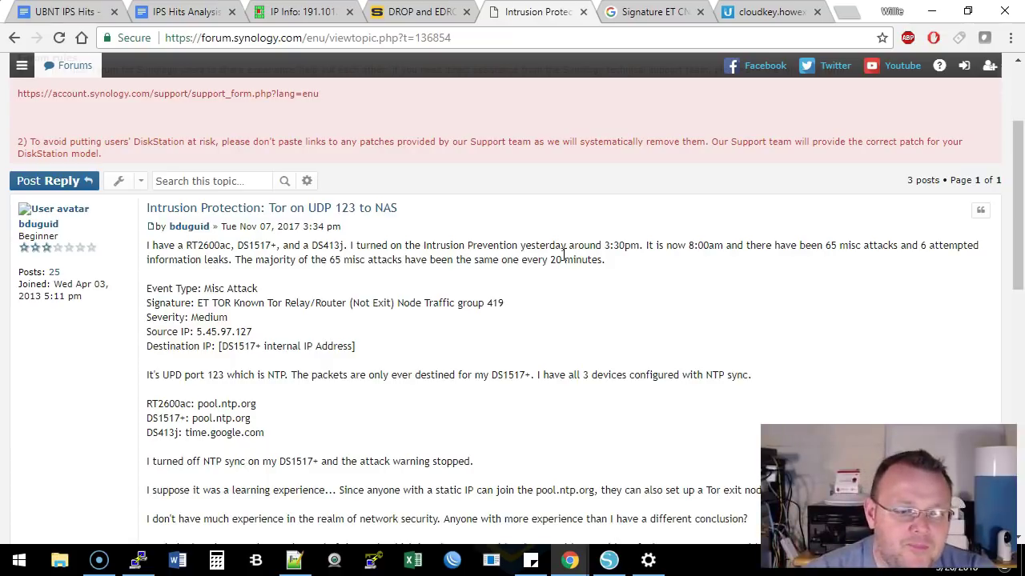
{"action": "scroll", "coordinate": [470, 279], "scroll_direction": "down", "scroll_amount": 1}
{"action": "scroll", "coordinate": [471, 279], "scroll_direction": "down", "scroll_amount": 1}
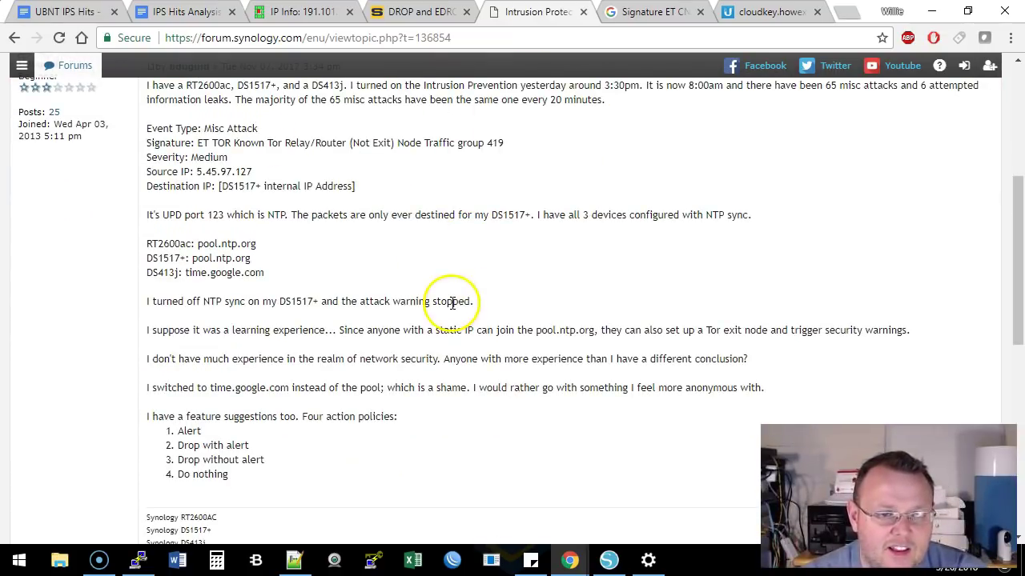
{"action": "scroll", "coordinate": [452, 302], "scroll_direction": "down", "scroll_amount": 1}
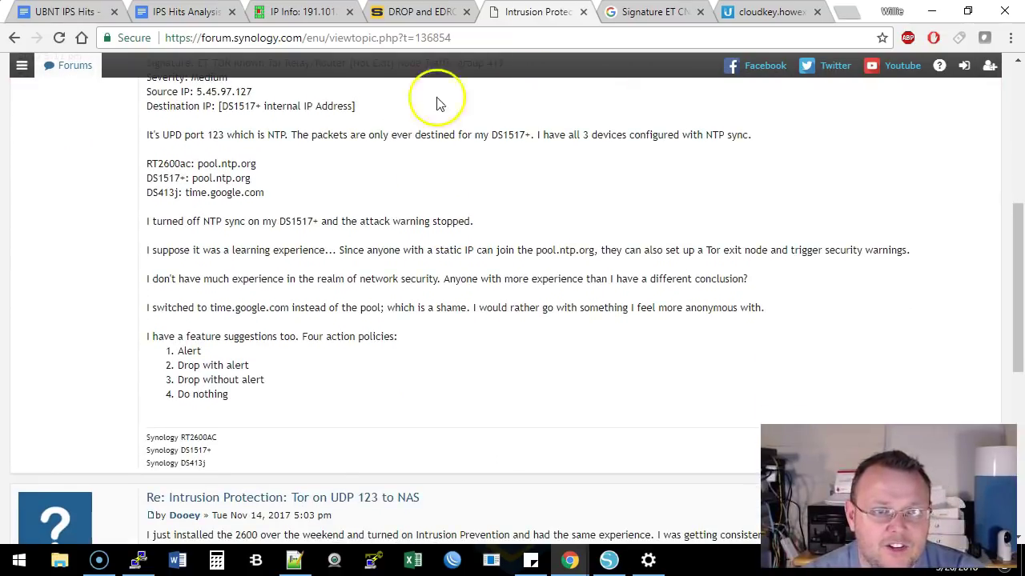
Switch among the browser tabs and settle on the Spamhaus DROP lists page
{"action": "left_click", "coordinate": [429, 12]}
{"action": "left_click", "coordinate": [533, 11]}
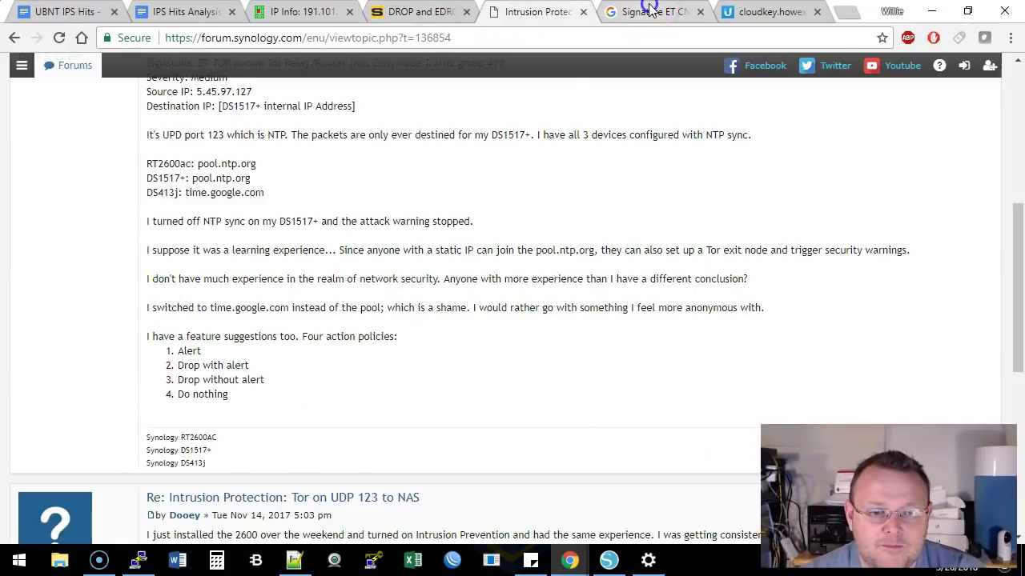
{"action": "left_click", "coordinate": [645, 11]}
{"action": "left_click", "coordinate": [416, 11]}
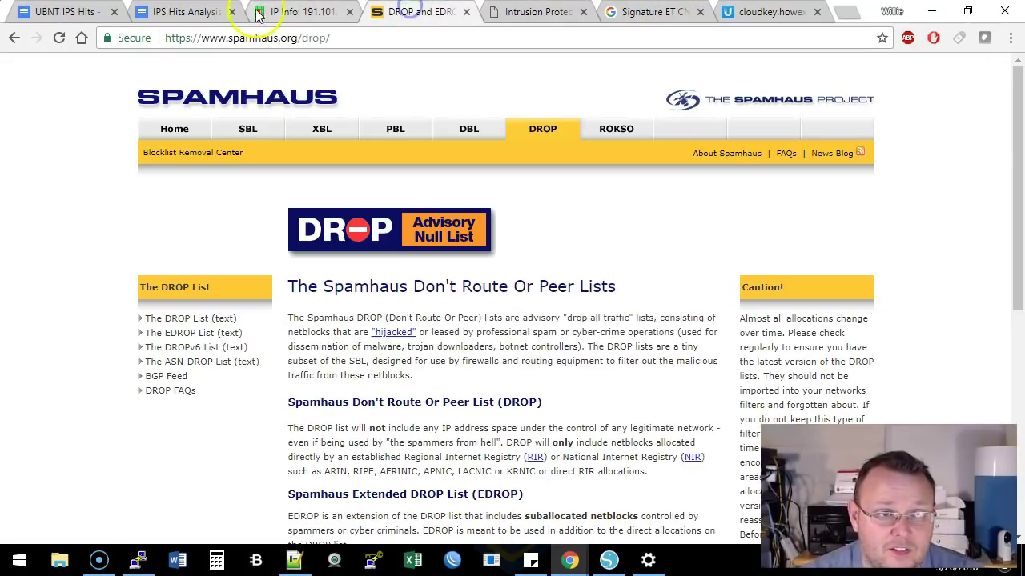
Go back to IPS Hits Analysis and scroll through alerts to the ET USER_AGENTS Ask Toolbar entry
{"action": "left_click", "coordinate": [188, 12]}
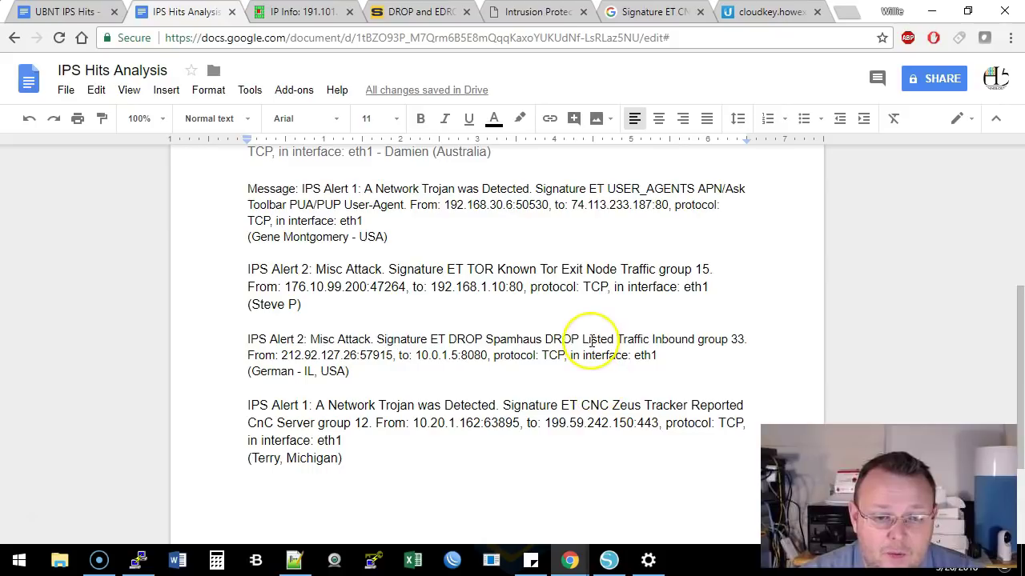
{"action": "scroll", "coordinate": [591, 338], "scroll_direction": "up", "scroll_amount": 1}
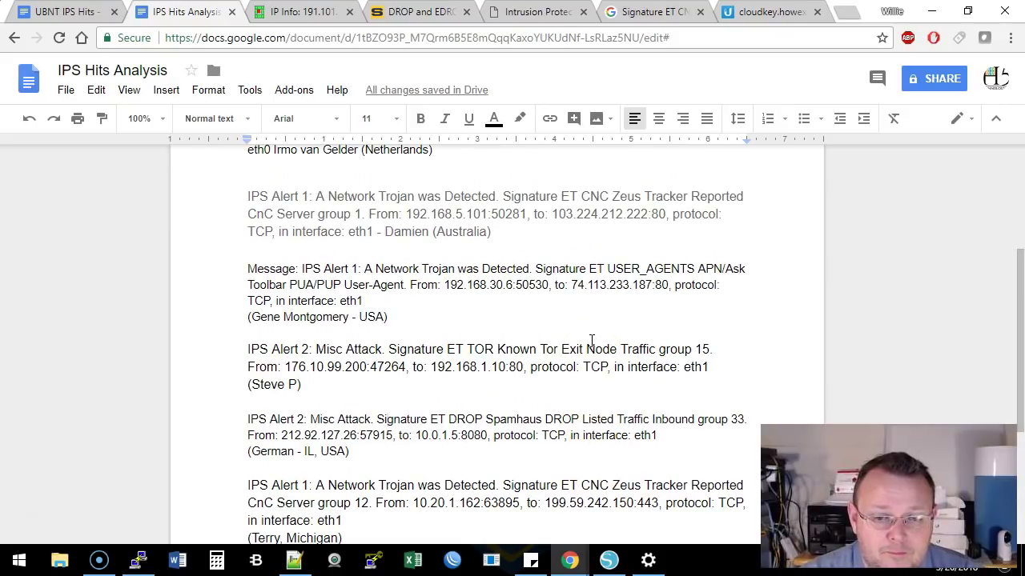
{"action": "scroll", "coordinate": [591, 340], "scroll_direction": "up", "scroll_amount": 1}
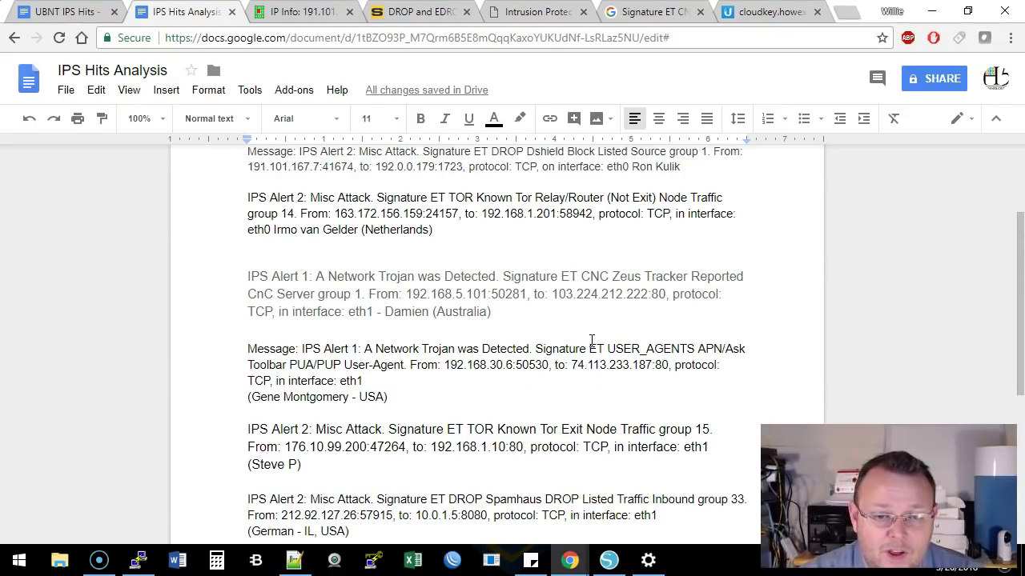
{"action": "scroll", "coordinate": [602, 337], "scroll_direction": "up", "scroll_amount": 1}
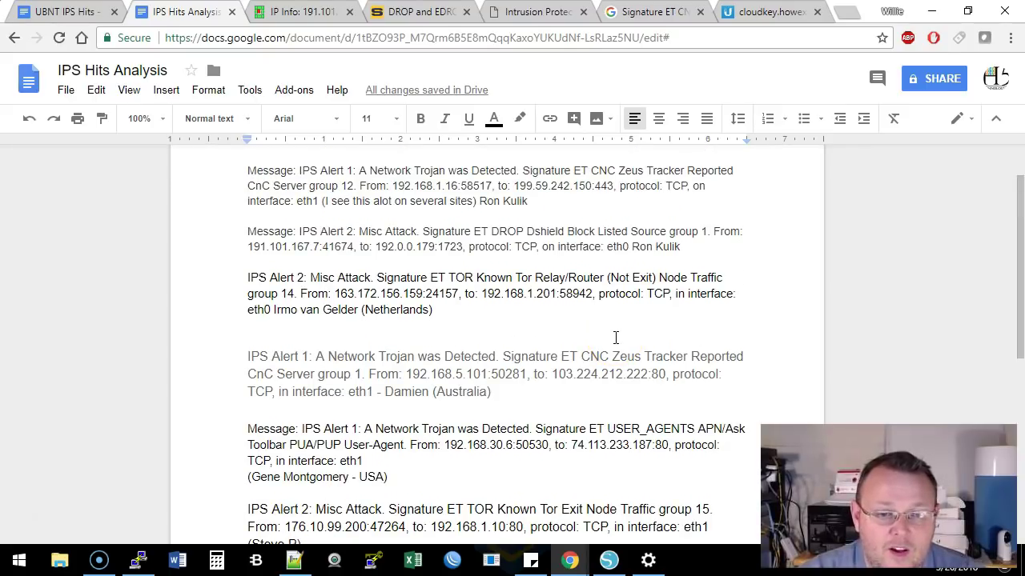
{"action": "scroll", "coordinate": [615, 338], "scroll_direction": "up", "scroll_amount": 1}
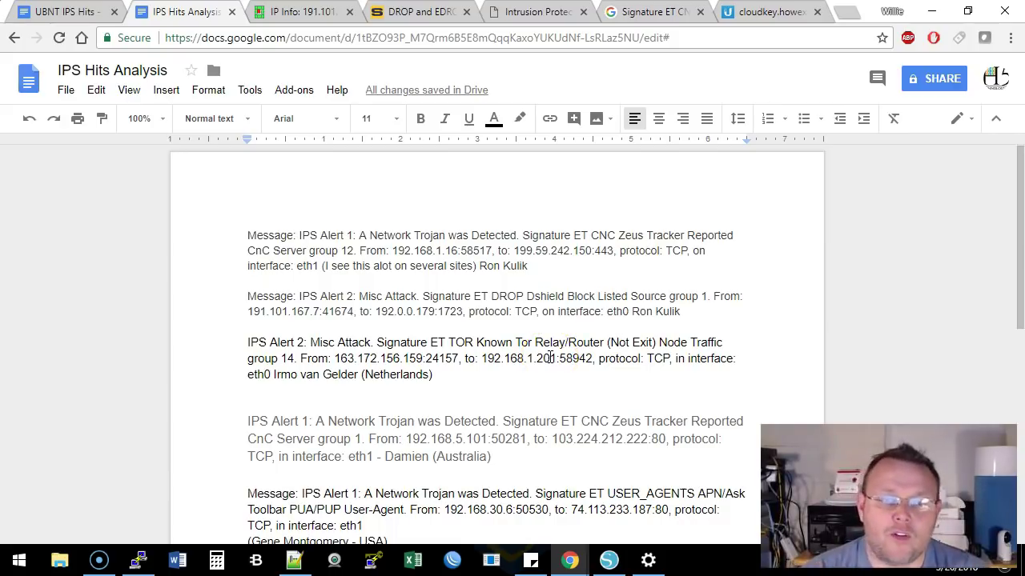
{"action": "scroll", "coordinate": [560, 326], "scroll_direction": "down", "scroll_amount": 1}
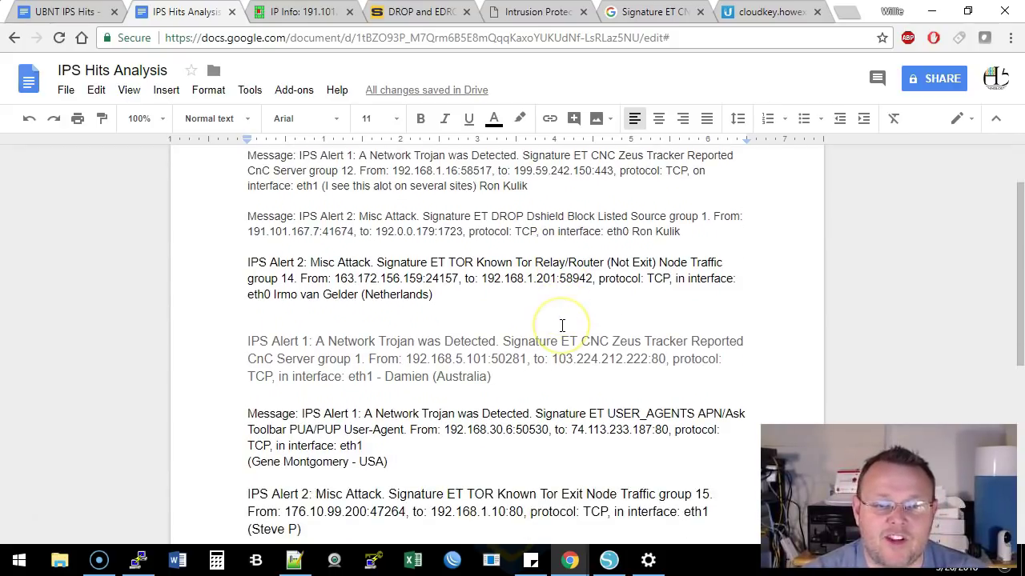
{"action": "scroll", "coordinate": [562, 326], "scroll_direction": "up", "scroll_amount": 1}
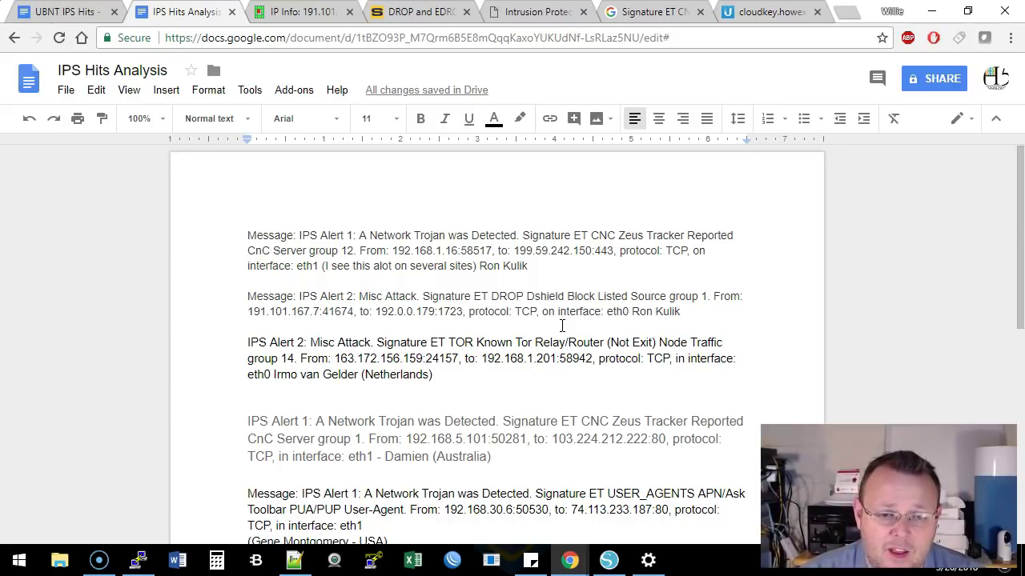
{"action": "scroll", "coordinate": [562, 326], "scroll_direction": "down", "scroll_amount": 3}
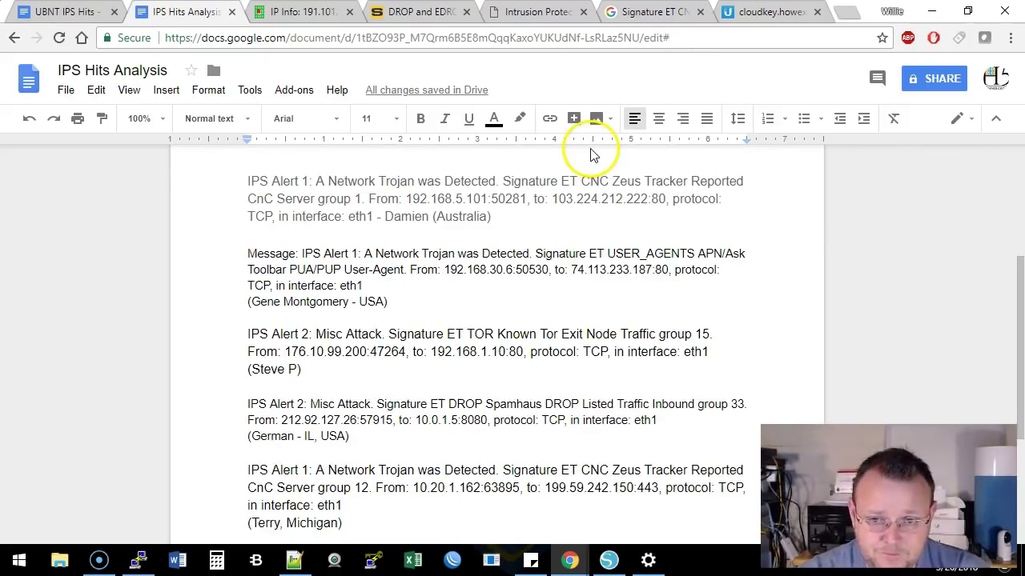
{"action": "scroll", "coordinate": [553, 297], "scroll_direction": "down", "scroll_amount": 1}
{"action": "scroll", "coordinate": [549, 210], "scroll_direction": "up", "scroll_amount": 1}
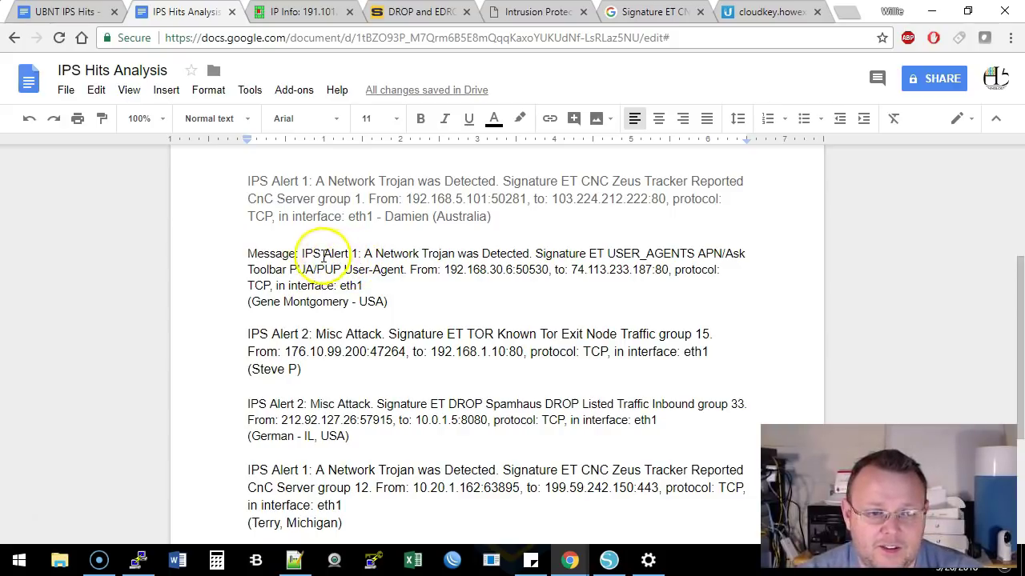
Highlight the USER_AGENTS alert's classification, signature, source 192.168.30.6:50530 and destination 74.113.233.187
{"action": "left_click", "coordinate": [305, 254]}
{"action": "left_click_drag", "start_coordinate": [376, 254], "coordinate": [521, 253]}
{"action": "left_click", "coordinate": [545, 253]}
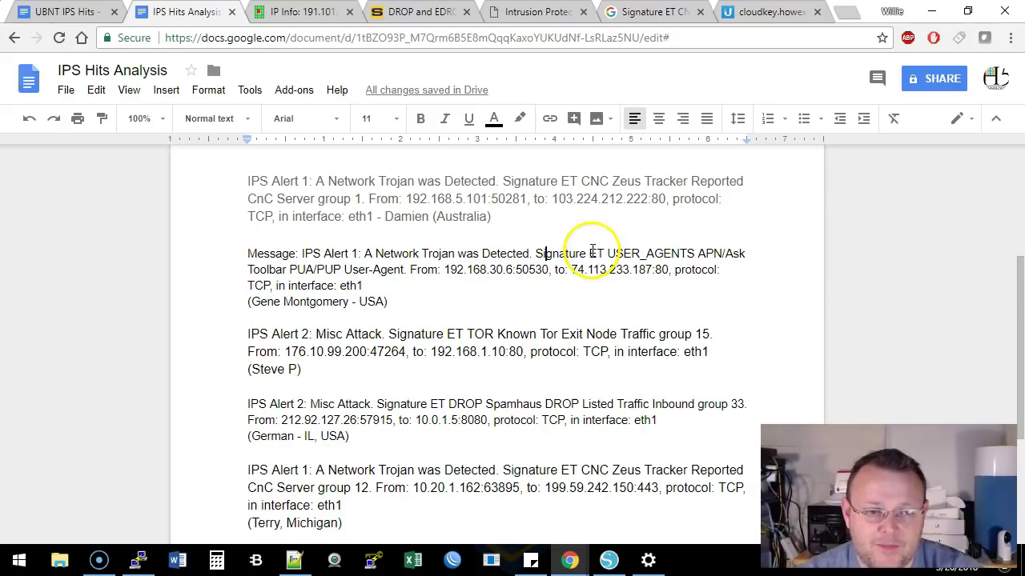
{"action": "left_click_drag", "start_coordinate": [725, 255], "coordinate": [290, 265]}
{"action": "left_click", "coordinate": [415, 271]}
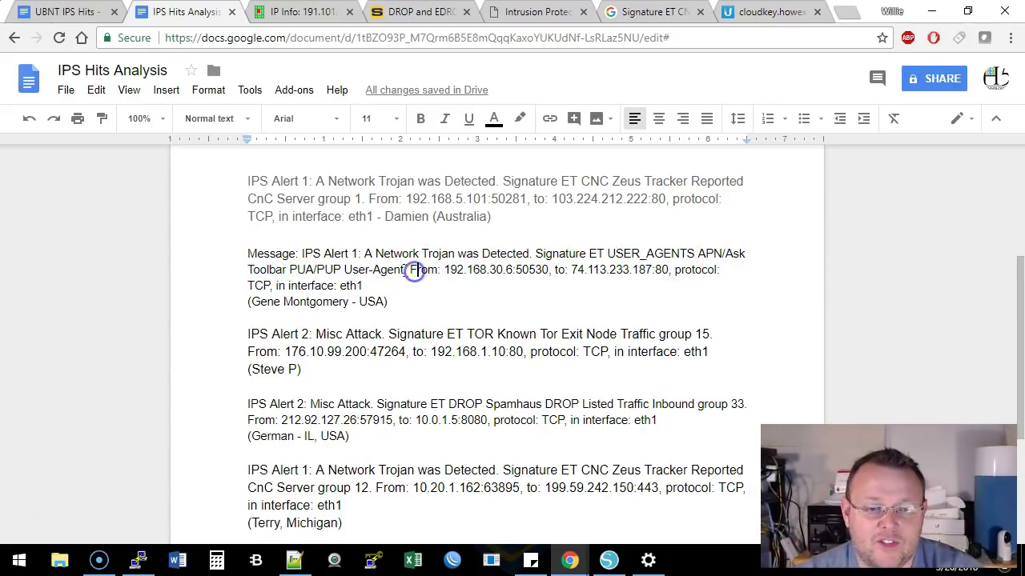
{"action": "left_click_drag", "start_coordinate": [415, 271], "coordinate": [556, 272]}
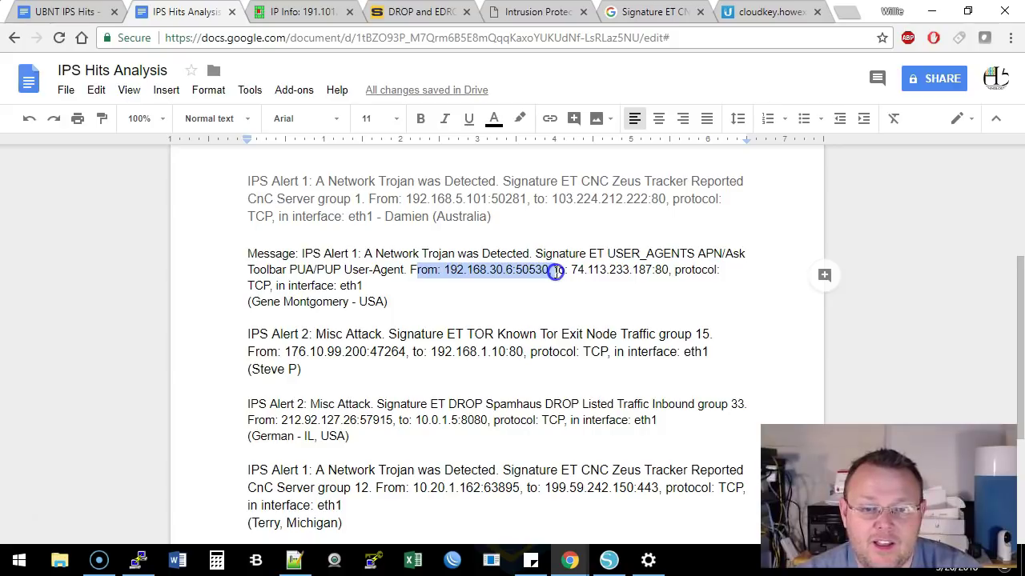
{"action": "left_click", "coordinate": [511, 270]}
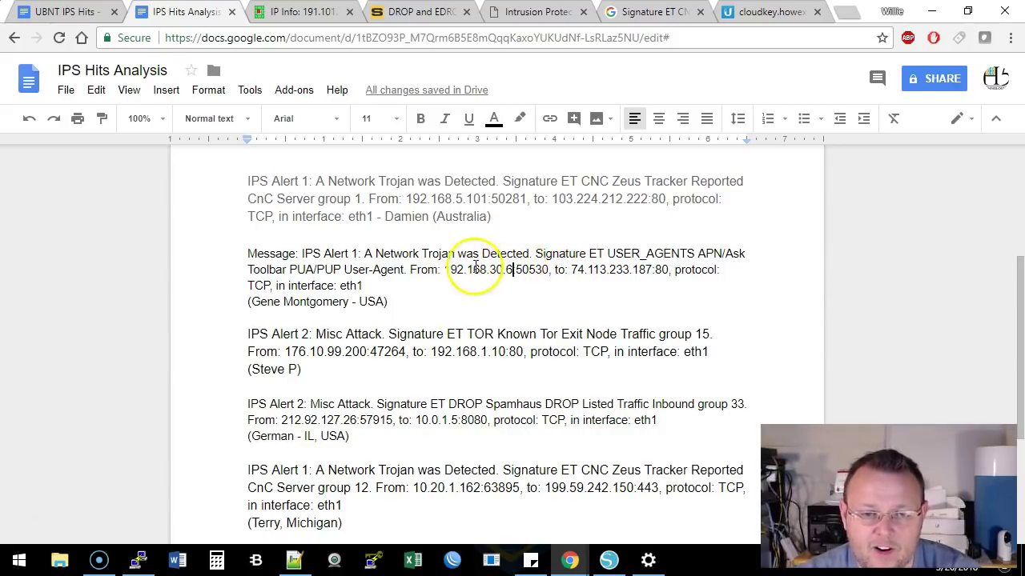
{"action": "left_click_drag", "start_coordinate": [571, 271], "coordinate": [661, 269]}
{"action": "left_click", "coordinate": [661, 270]}
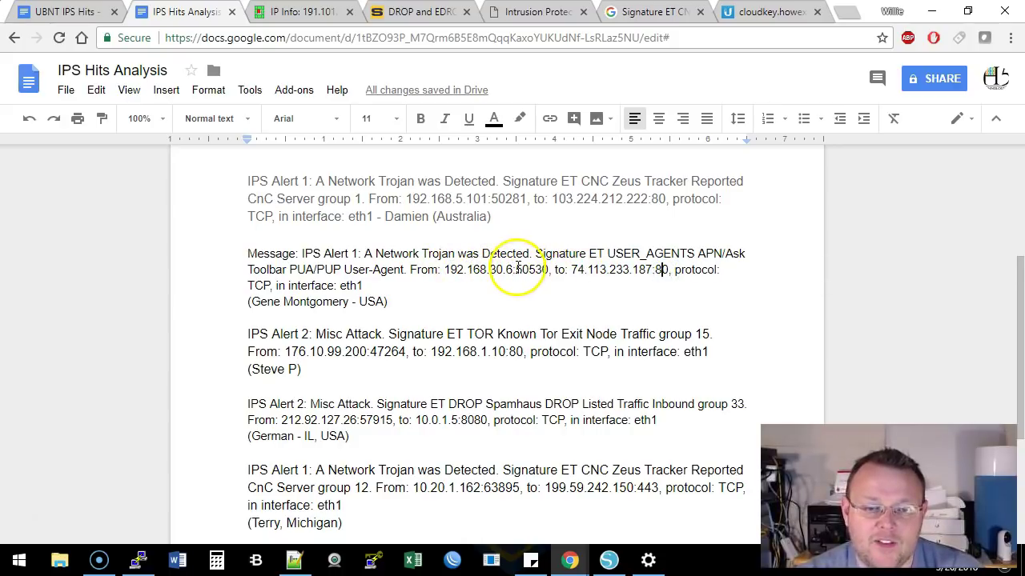
Re-highlight source port 50530, the source address, destination IP and the IPS Alert 1 wording
{"action": "left_click_drag", "start_coordinate": [516, 270], "coordinate": [549, 270]}
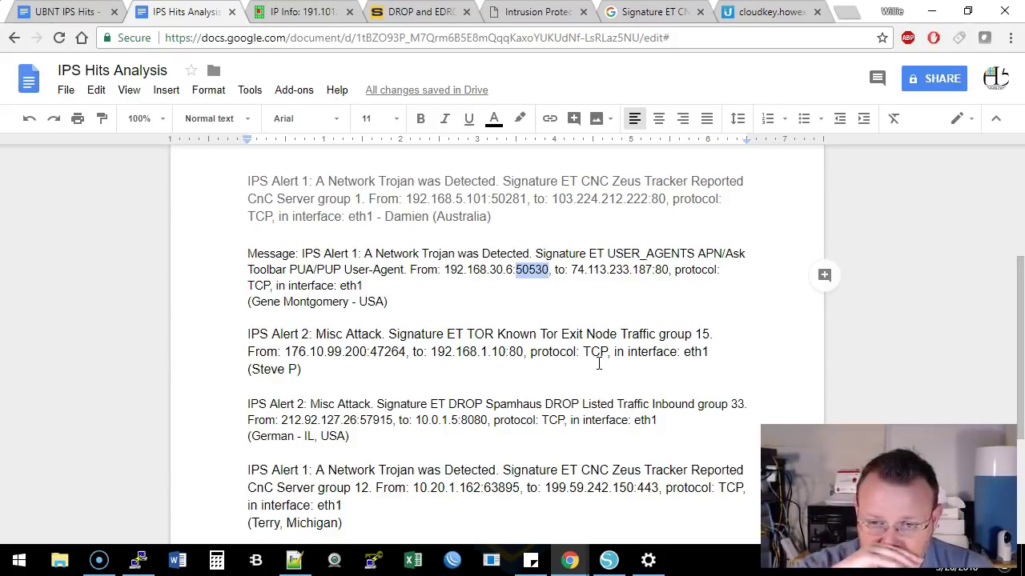
{"action": "left_click", "coordinate": [323, 270]}
{"action": "left_click_drag", "start_coordinate": [446, 270], "coordinate": [653, 269]}
{"action": "left_click", "coordinate": [547, 271]}
{"action": "left_click", "coordinate": [570, 310]}
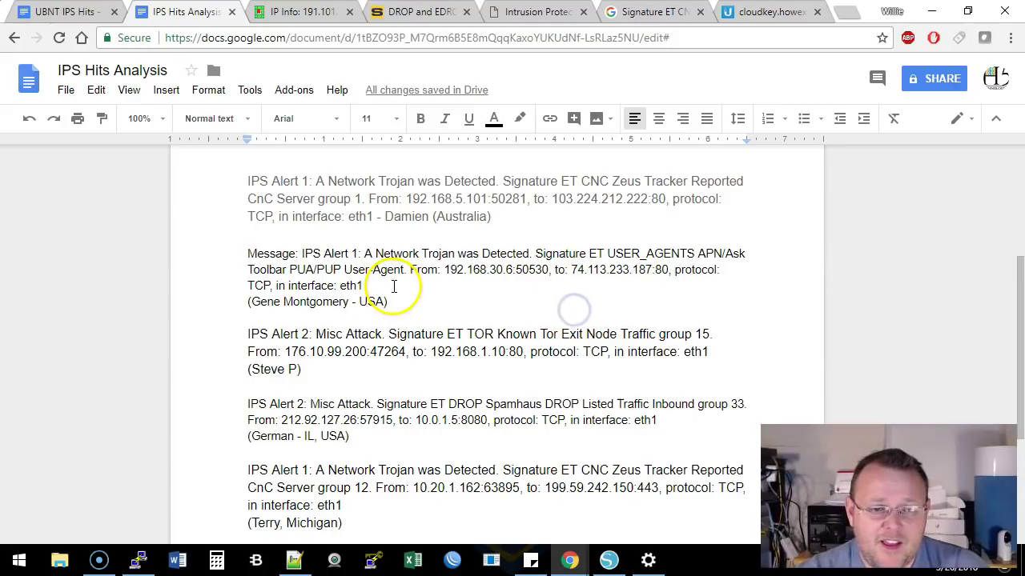
{"action": "left_click", "coordinate": [540, 301]}
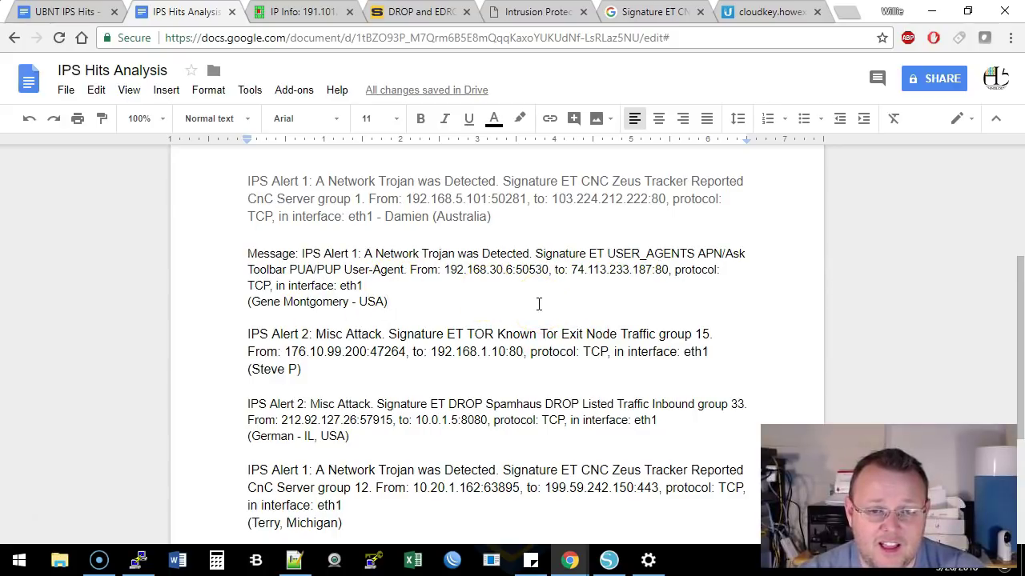
{"action": "left_click_drag", "start_coordinate": [301, 253], "coordinate": [376, 253]}
{"action": "left_click", "coordinate": [425, 262]}
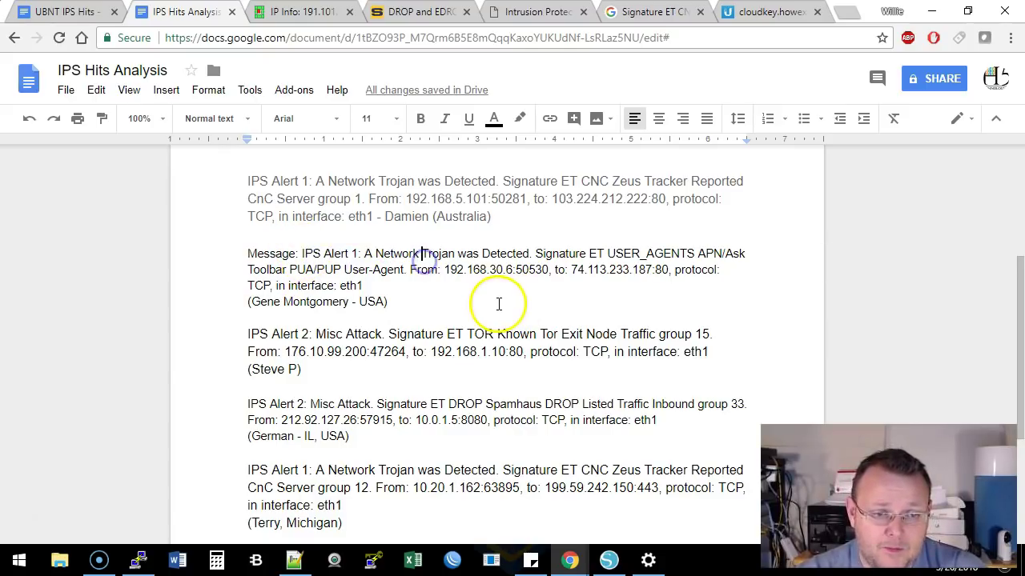
Scroll down to the final ET CNC Zeus Tracker alert entry
{"action": "scroll", "coordinate": [499, 304], "scroll_direction": "down", "scroll_amount": 1}
{"action": "scroll", "coordinate": [498, 304], "scroll_direction": "down", "scroll_amount": 2}
{"action": "scroll", "coordinate": [498, 305], "scroll_direction": "up", "scroll_amount": 5}
{"action": "scroll", "coordinate": [498, 305], "scroll_direction": "down", "scroll_amount": 3}
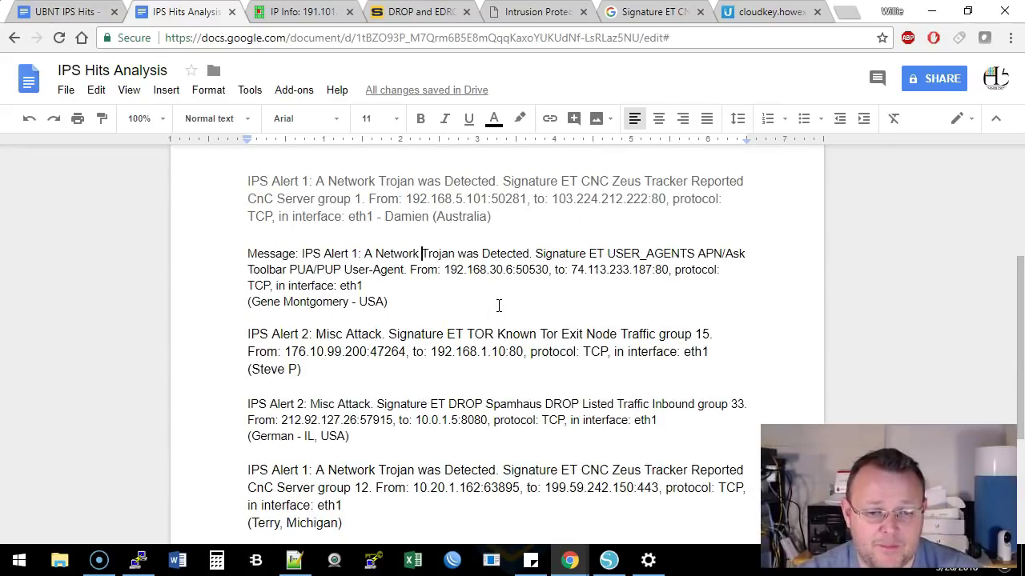
{"action": "scroll", "coordinate": [498, 305], "scroll_direction": "down", "scroll_amount": 2}
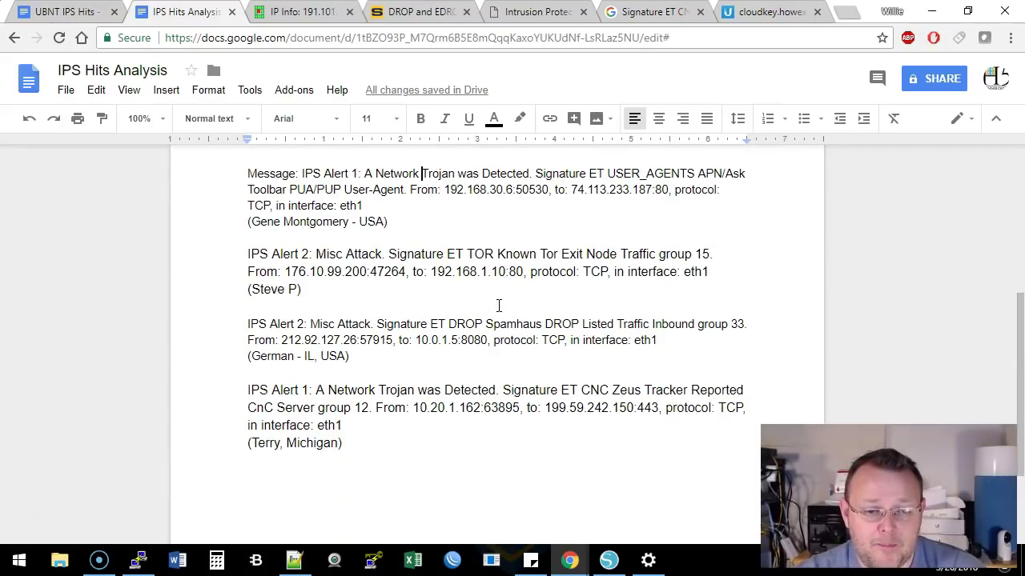
{"action": "scroll", "coordinate": [499, 305], "scroll_direction": "down", "scroll_amount": 2}
Highlight the Zeus alert's CnC Server signature, source 10.20.1.162:63895 and destination port 443
{"action": "left_click_drag", "start_coordinate": [582, 311], "coordinate": [708, 310]}
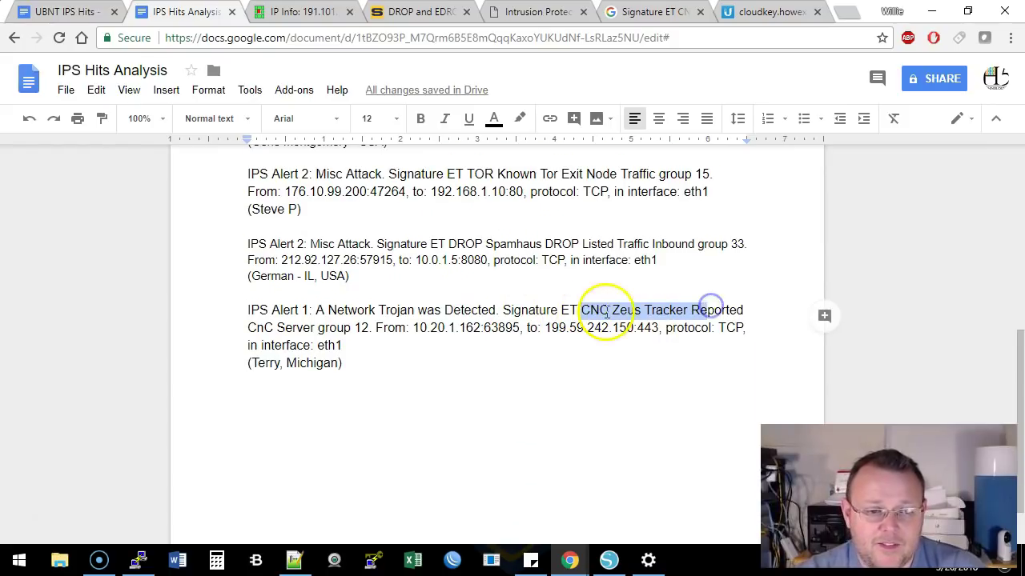
{"action": "left_click_drag", "start_coordinate": [250, 327], "coordinate": [320, 328]}
{"action": "left_click", "coordinate": [330, 327]}
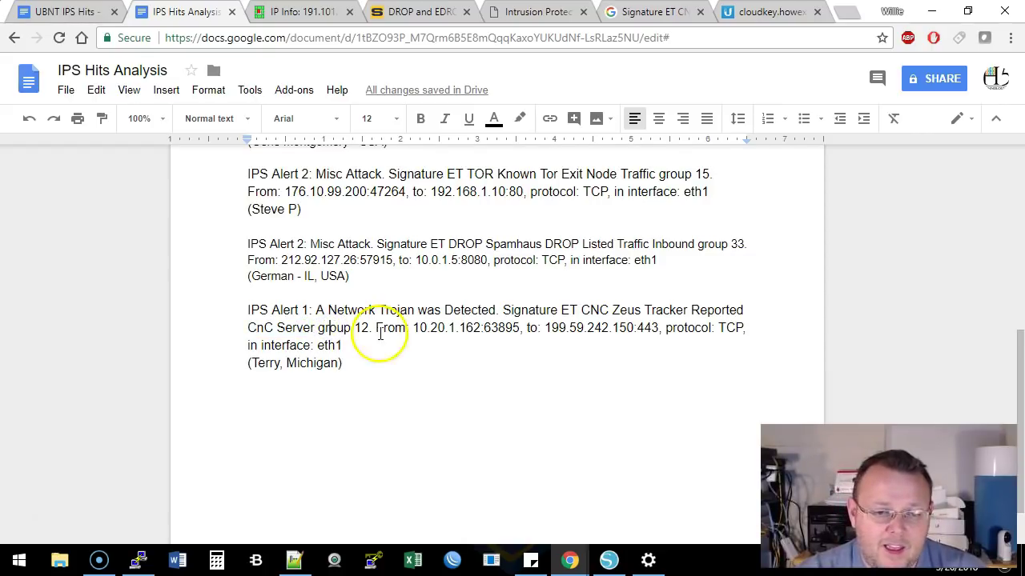
{"action": "left_click_drag", "start_coordinate": [413, 328], "coordinate": [520, 328]}
{"action": "left_click", "coordinate": [461, 324]}
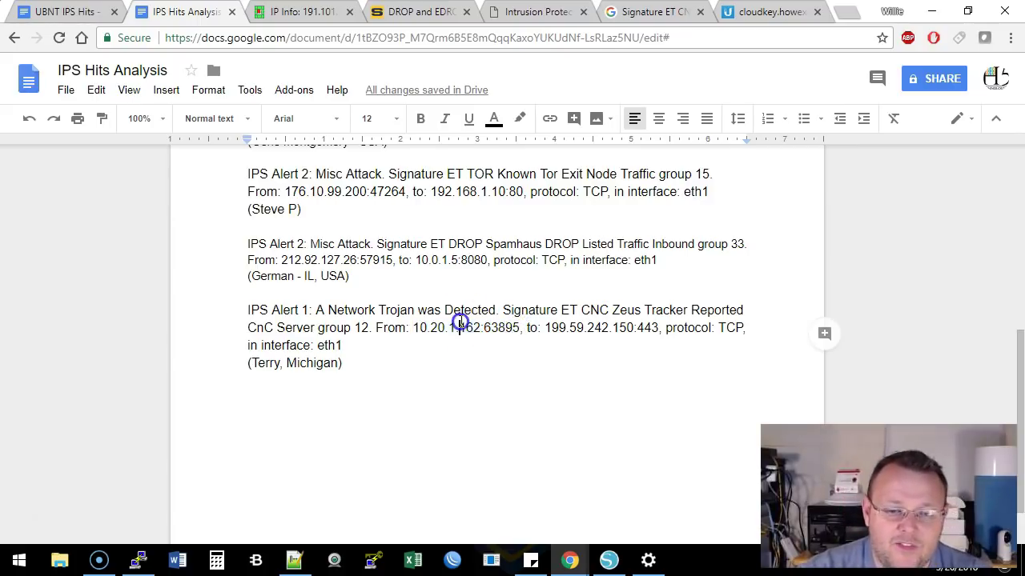
{"action": "left_click_drag", "start_coordinate": [637, 328], "coordinate": [660, 329]}
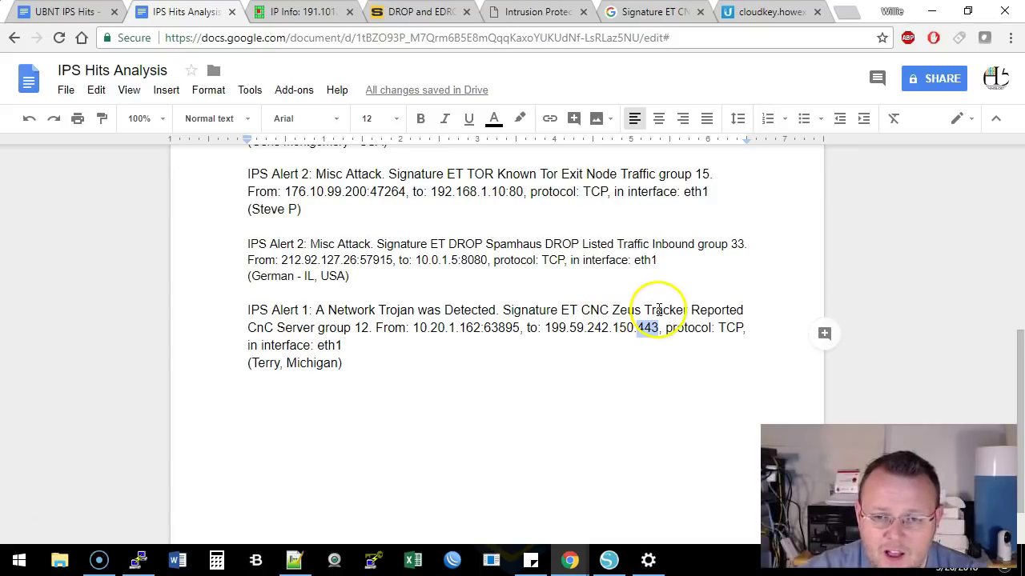
Re-check the alert description and source 10.20.1.162:63895, then scroll back toward the list's top
{"action": "left_click_drag", "start_coordinate": [251, 327], "coordinate": [319, 313]}
{"action": "left_click", "coordinate": [361, 327]}
{"action": "left_click_drag", "start_coordinate": [413, 329], "coordinate": [526, 328]}
{"action": "left_click", "coordinate": [526, 328]}
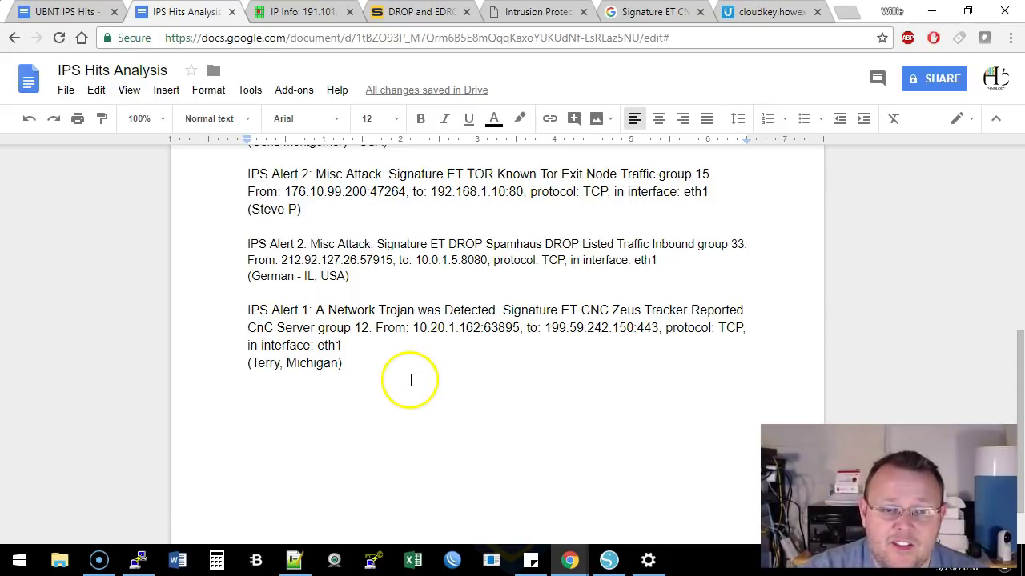
{"action": "scroll", "coordinate": [451, 377], "scroll_direction": "up", "scroll_amount": 2}
{"action": "scroll", "coordinate": [453, 380], "scroll_direction": "down", "scroll_amount": 2}
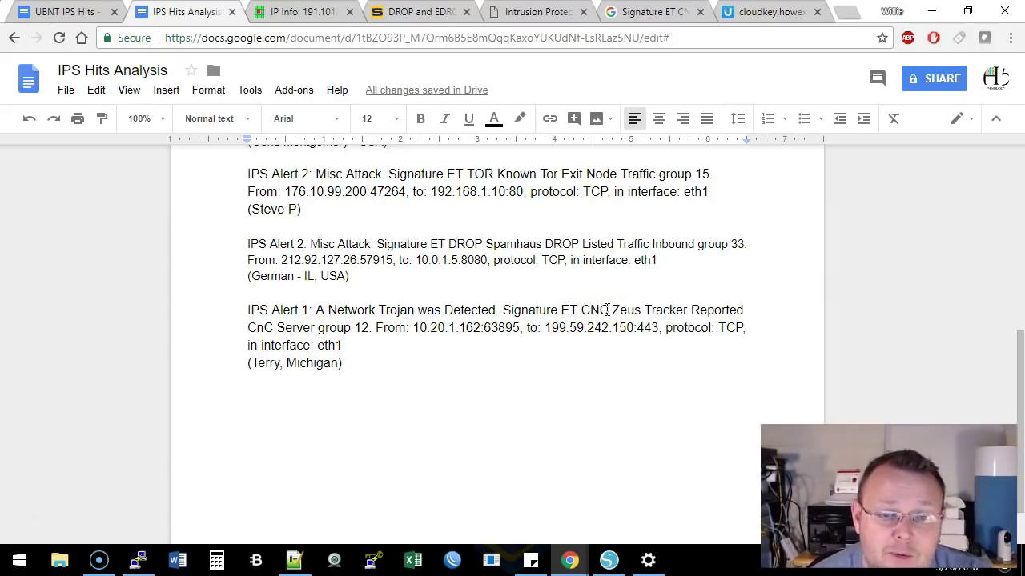
{"action": "scroll", "coordinate": [607, 309], "scroll_direction": "up", "scroll_amount": 10}
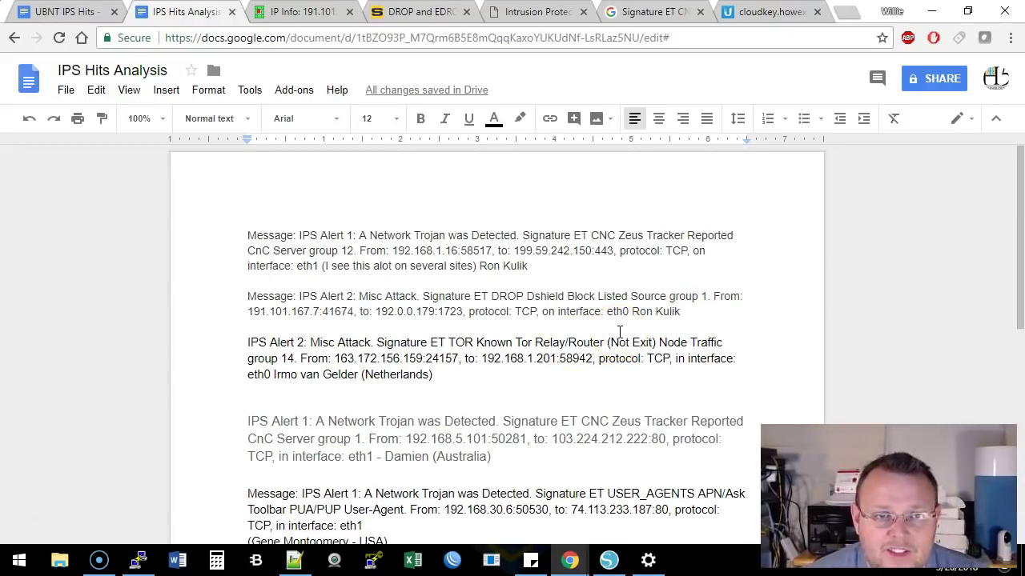
Skim the Signature ET CNC Zeus search results, then close that search
{"action": "left_click", "coordinate": [535, 11]}
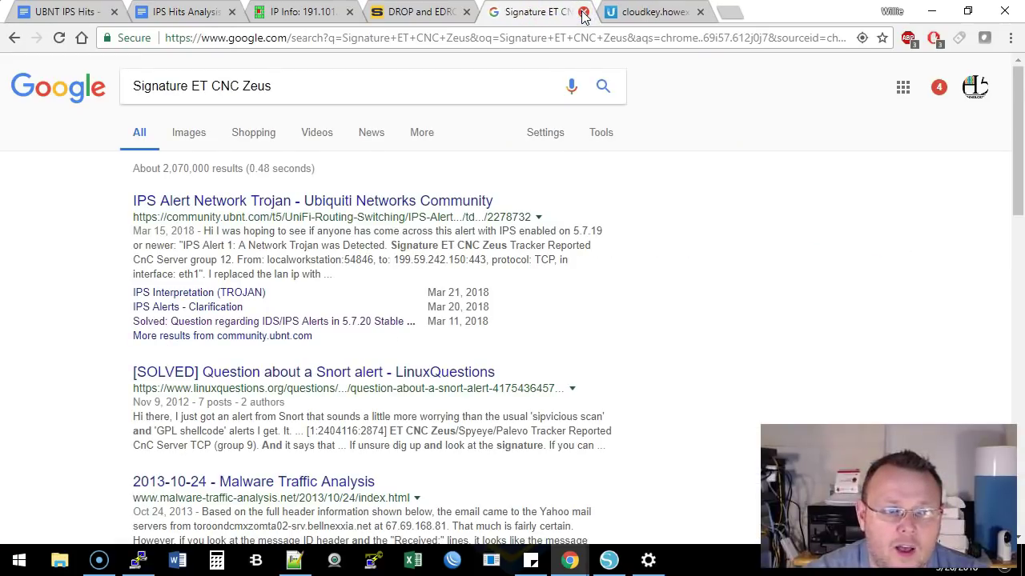
{"action": "scroll", "coordinate": [508, 224], "scroll_direction": "down", "scroll_amount": 2}
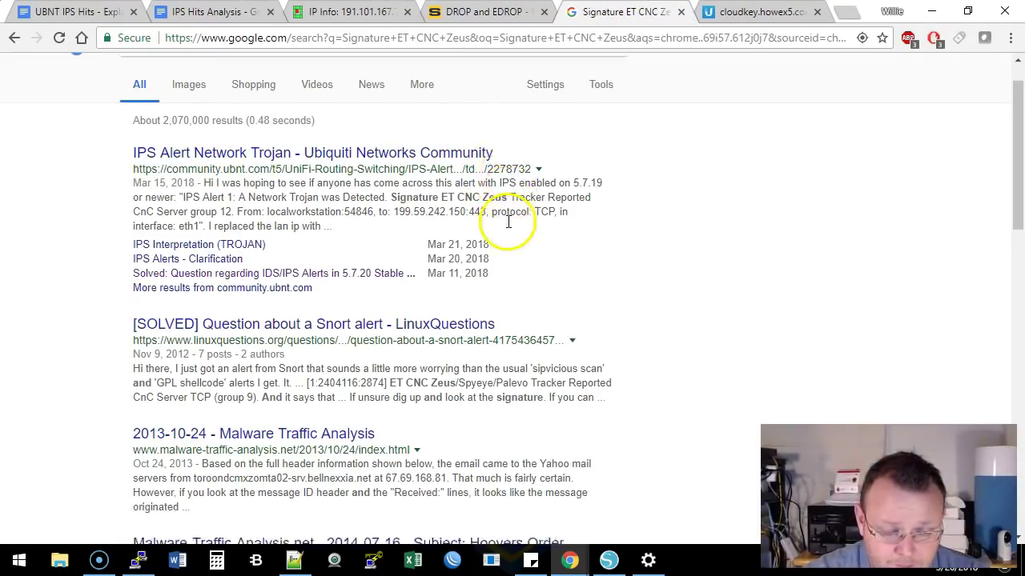
{"action": "scroll", "coordinate": [507, 227], "scroll_direction": "down", "scroll_amount": 2}
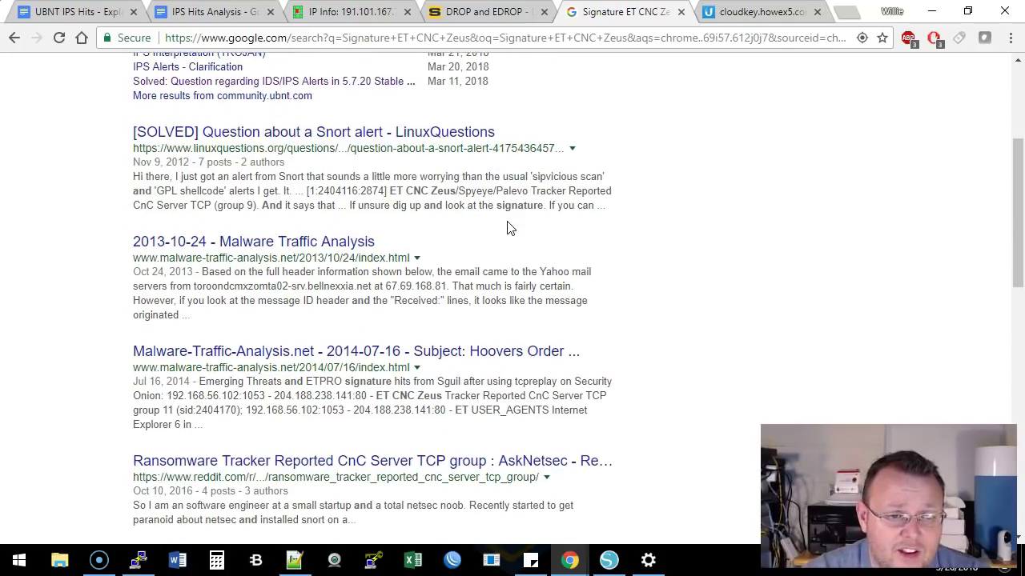
{"action": "scroll", "coordinate": [508, 226], "scroll_direction": "up", "scroll_amount": 4}
{"action": "left_click", "coordinate": [680, 12]}
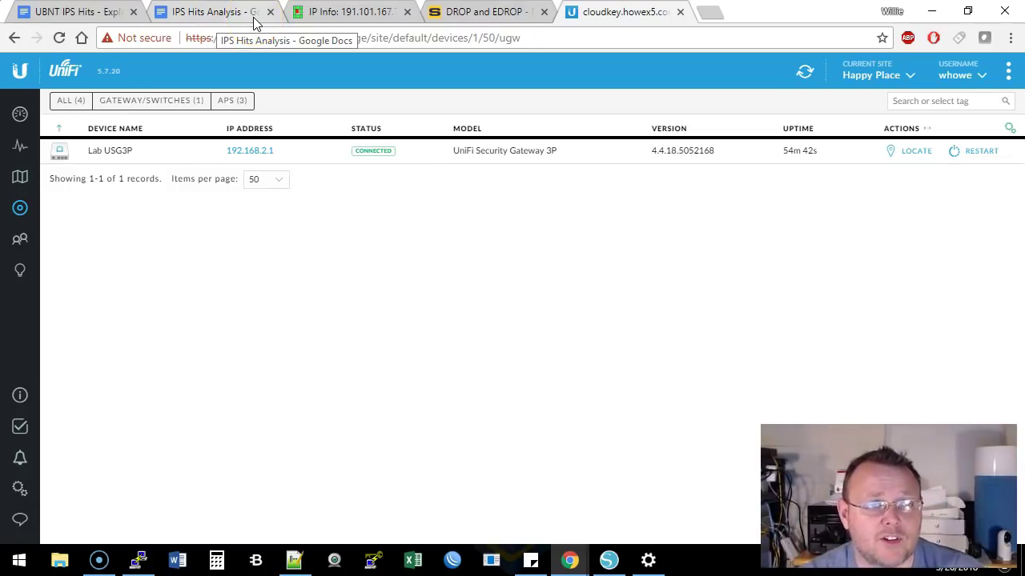
Bring up the old PuTTY window and end its SSH session to 192.168.66.209
{"action": "left_click", "coordinate": [255, 23]}
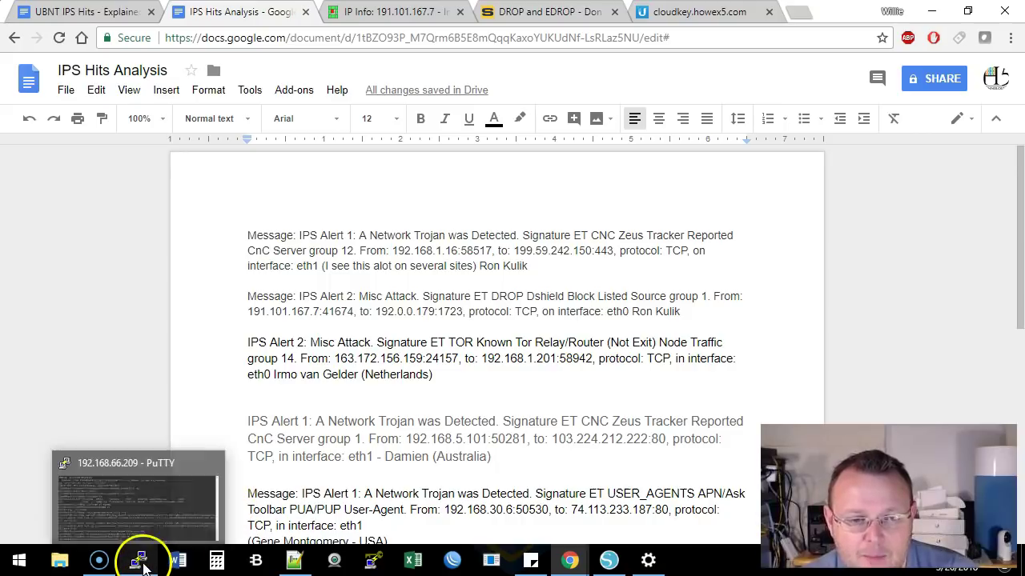
{"action": "left_click", "coordinate": [142, 567]}
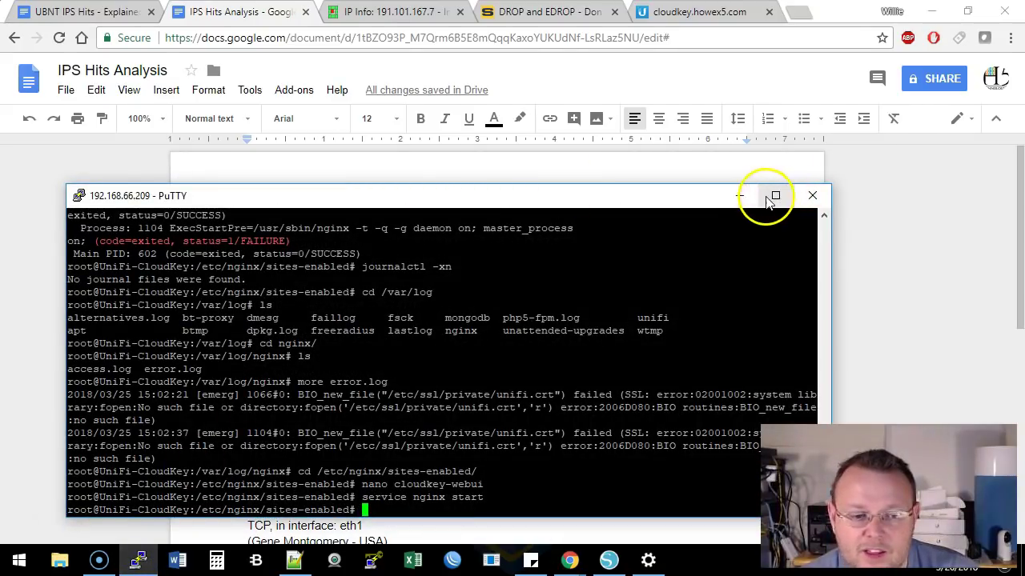
{"action": "left_click", "coordinate": [808, 198]}
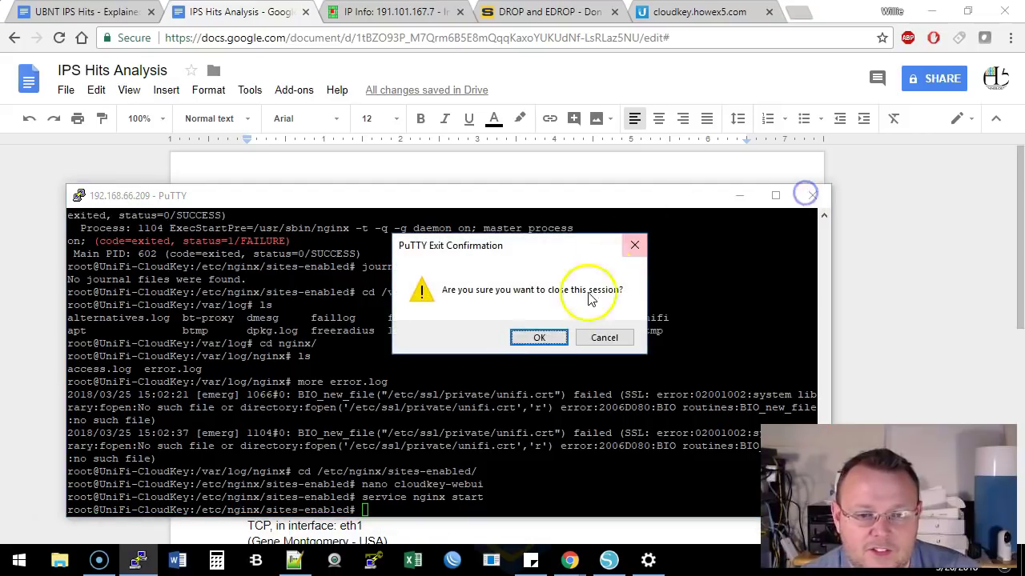
{"action": "left_click", "coordinate": [536, 336]}
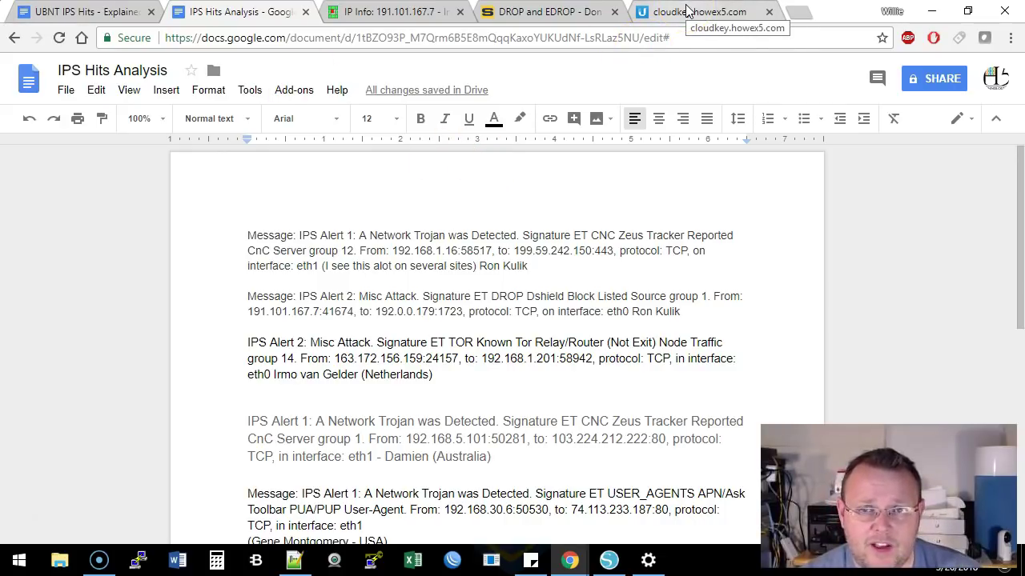
{"action": "left_click", "coordinate": [686, 10]}
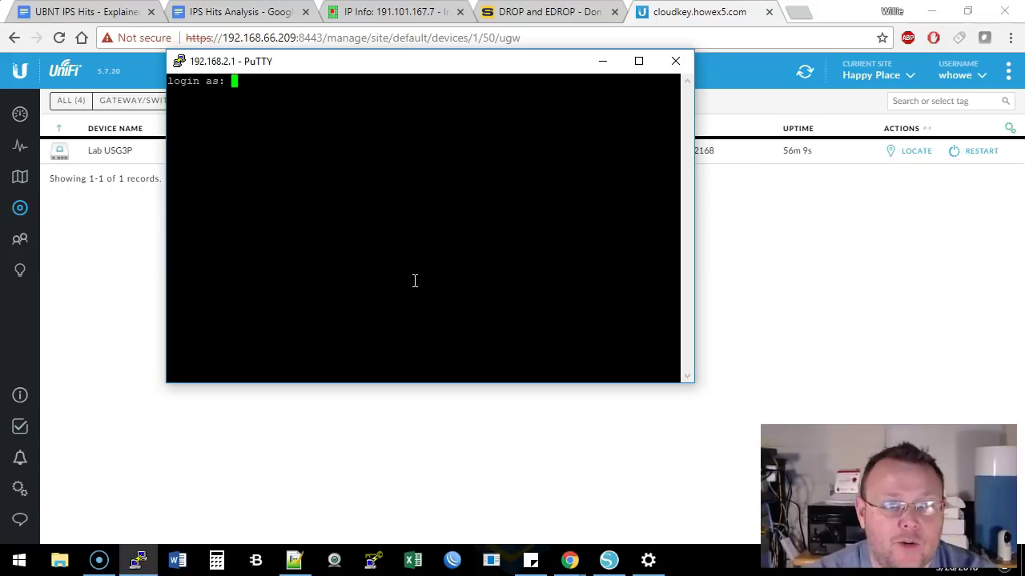
Log in to the USG at 192.168.2.1 as admin with the account password
{"action": "type", "text": "admin"}
{"action": "key", "text": "Return"}
{"action": "left_click", "coordinate": [453, 246]}
{"action": "key", "text": "Return"}
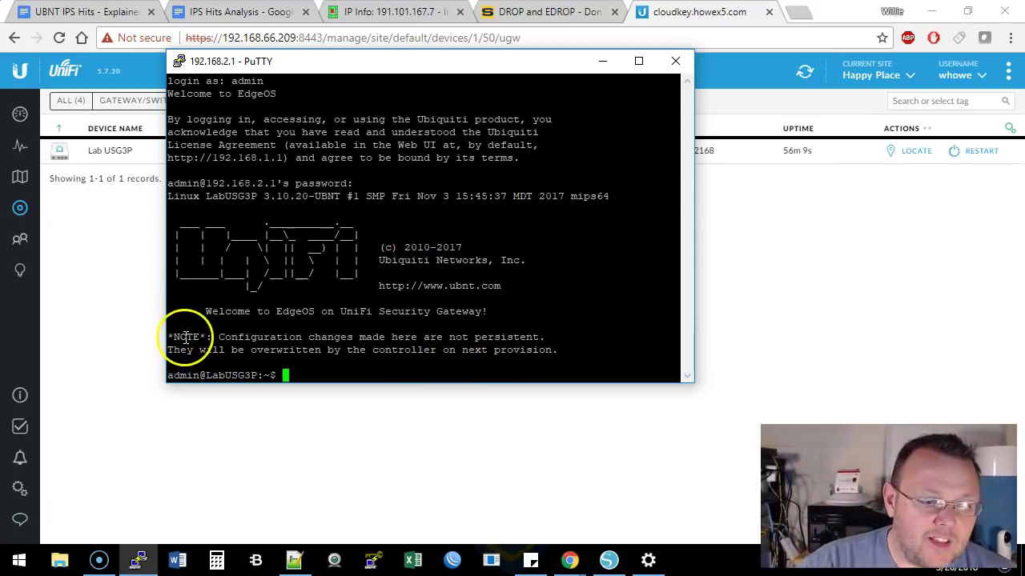
Read the configuration-not-persistent note and nudge the PuTTY window down and right
{"action": "left_click_drag", "start_coordinate": [166, 337], "coordinate": [563, 348]}
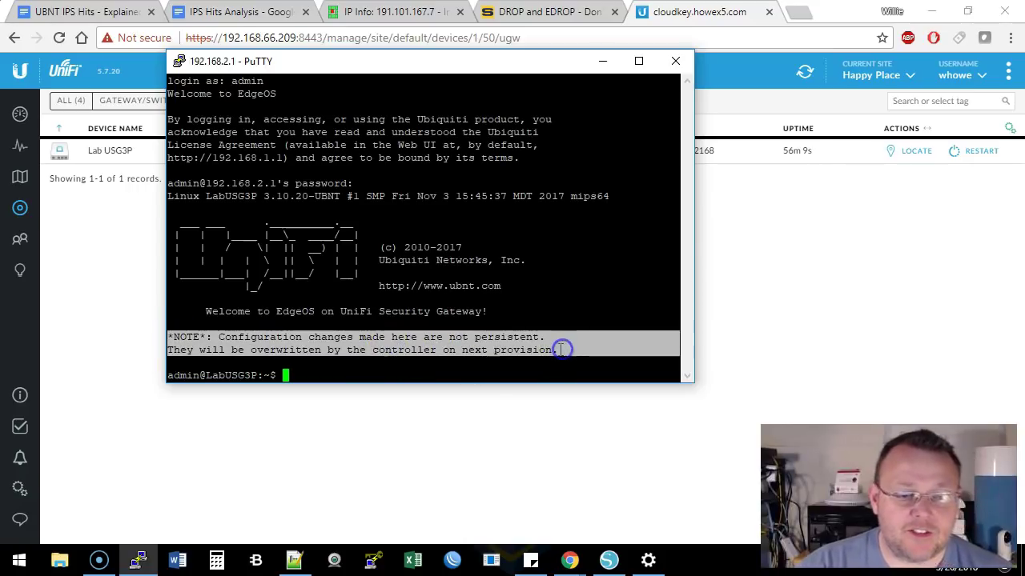
{"action": "left_click_drag", "start_coordinate": [442, 63], "coordinate": [484, 105]}
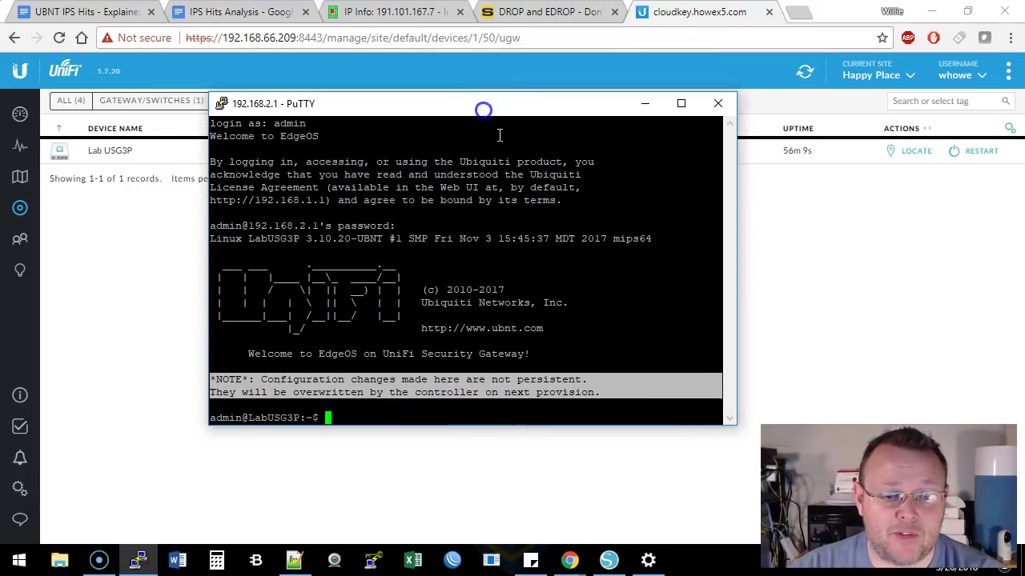
{"action": "left_click", "coordinate": [480, 417]}
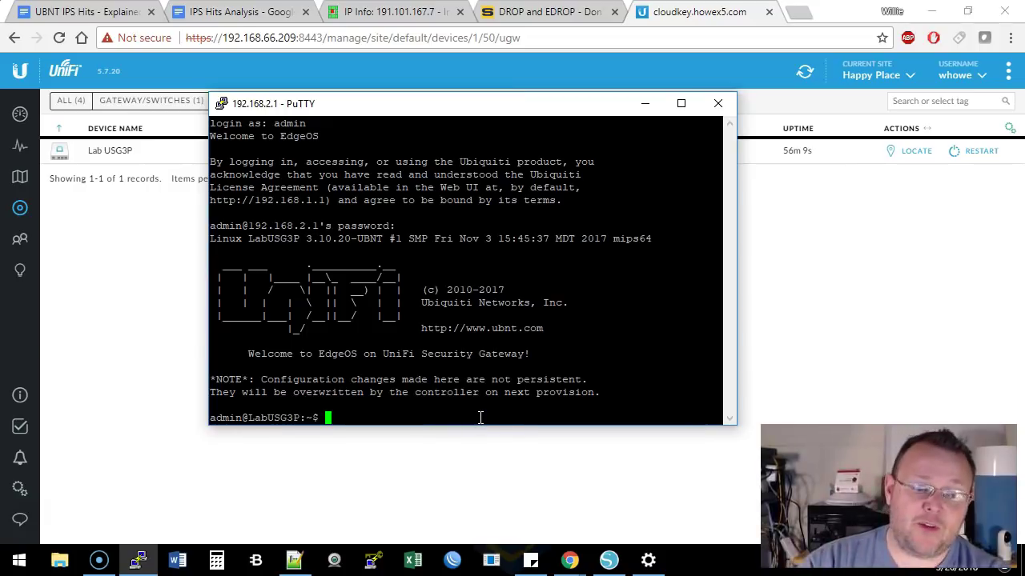
Become root with sudo su, then change to /etc and list its contents
{"action": "key", "text": "Return"}
{"action": "key", "text": "Return"}
{"action": "type", "text": "sudo su"}
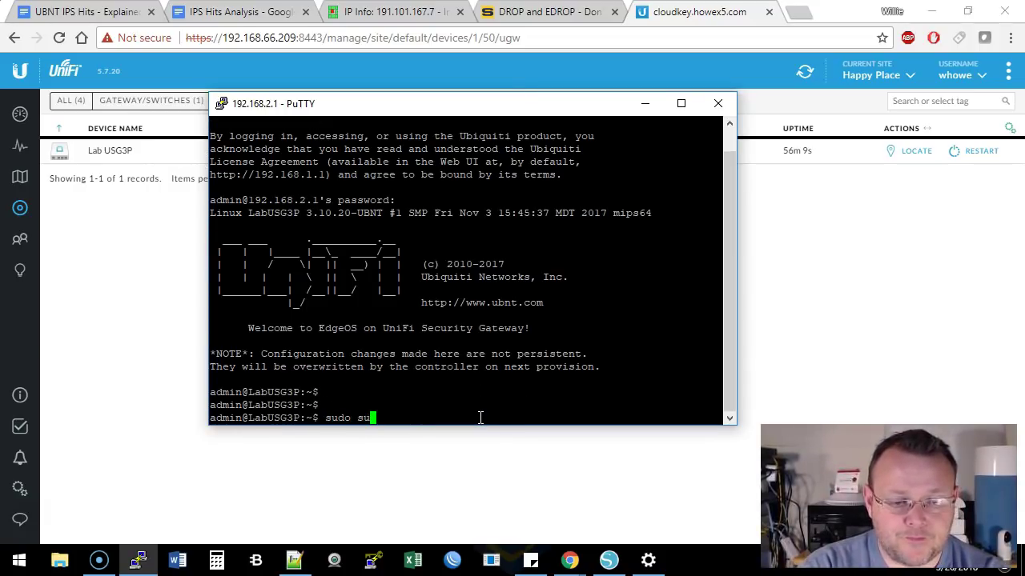
{"action": "key", "text": "Return"}
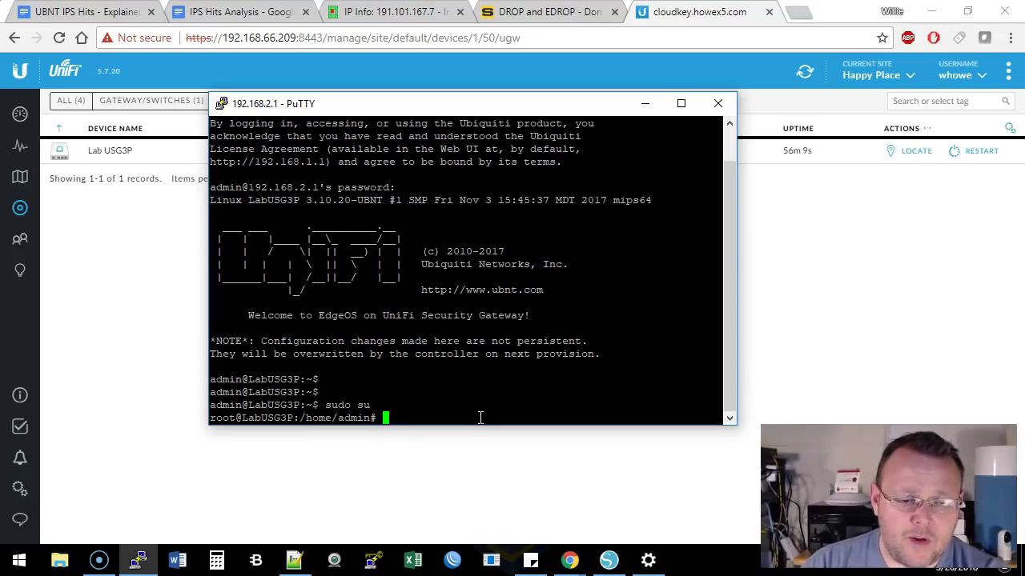
{"action": "type", "text": "ls"}
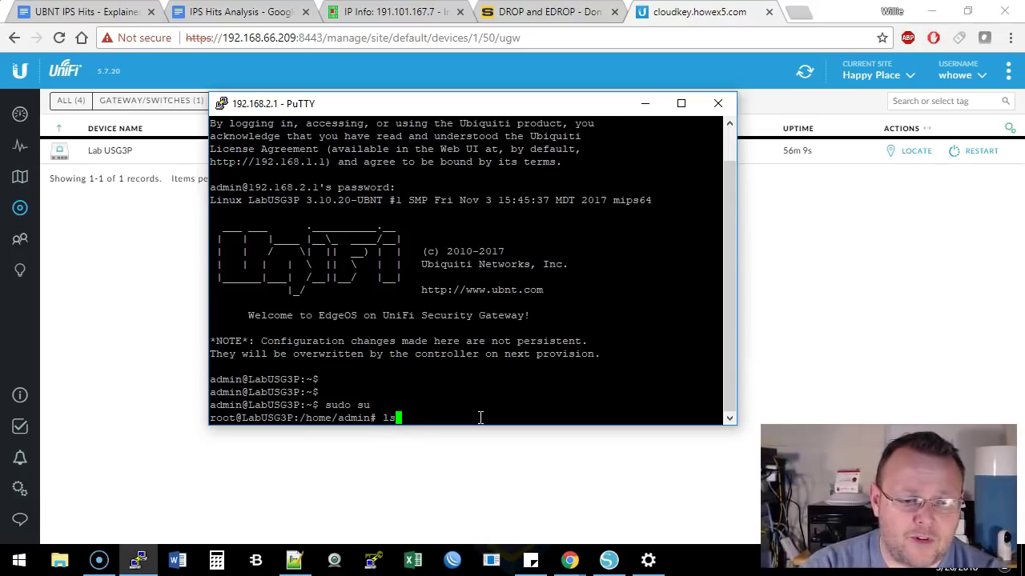
{"action": "key", "text": "Return"}
{"action": "type", "text": "cd /"}
{"action": "key", "text": "Return"}
{"action": "type", "text": "ls"}
{"action": "key", "text": "Return"}
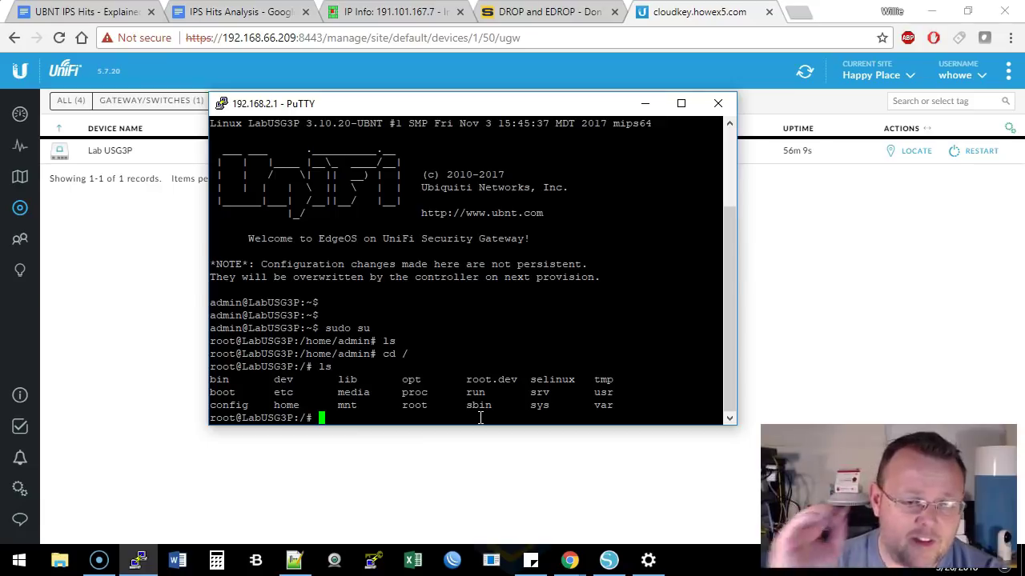
{"action": "type", "text": "cd etc"}
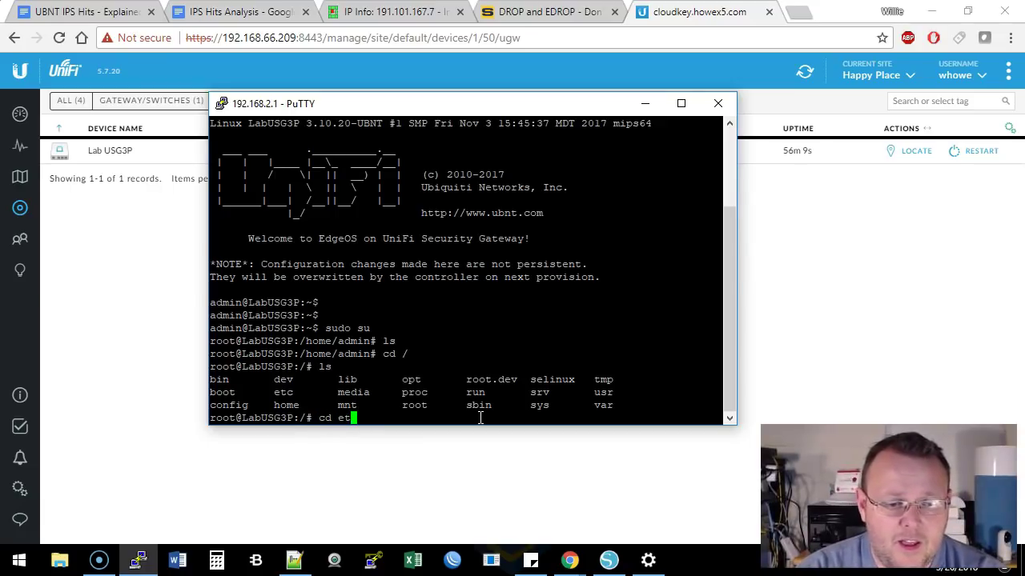
{"action": "key", "text": "Return"}
{"action": "type", "text": "ls"}
{"action": "key", "text": "Return"}
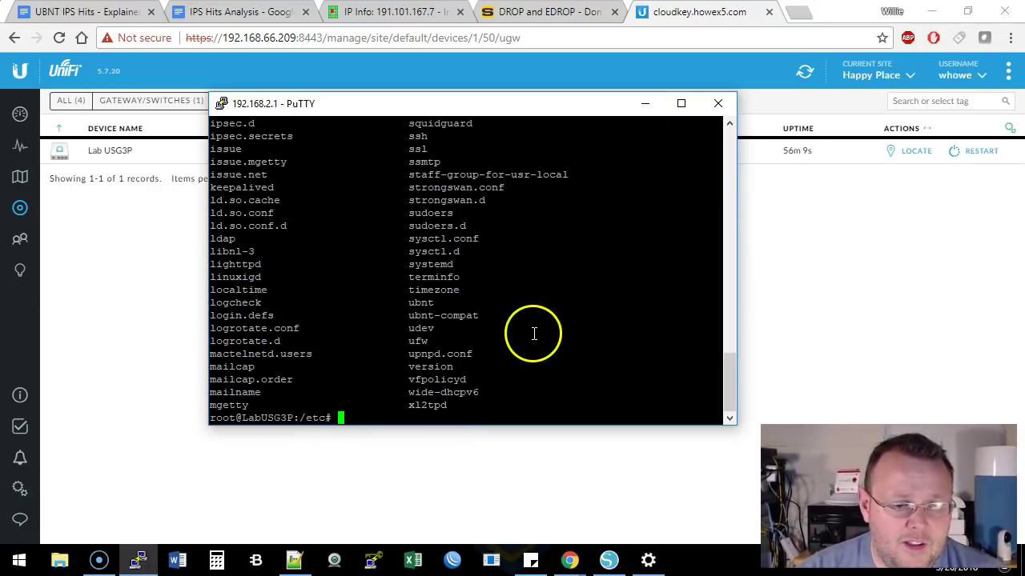
Scroll through the /etc listing, reviewing entries such as squidguard and strongswan.conf
{"action": "scroll", "coordinate": [613, 358], "scroll_direction": "up", "scroll_amount": 10}
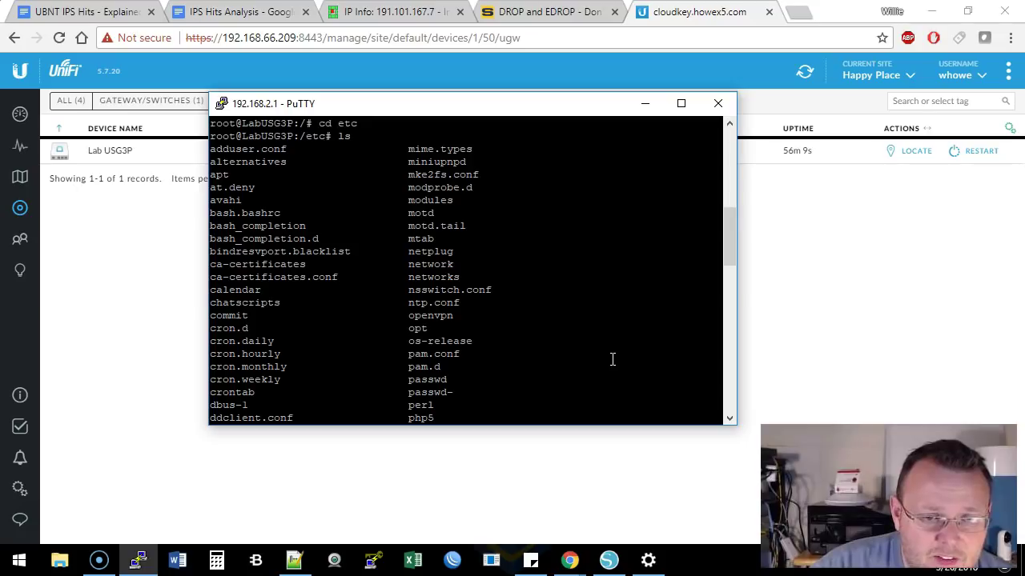
{"action": "scroll", "coordinate": [613, 360], "scroll_direction": "down", "scroll_amount": 8}
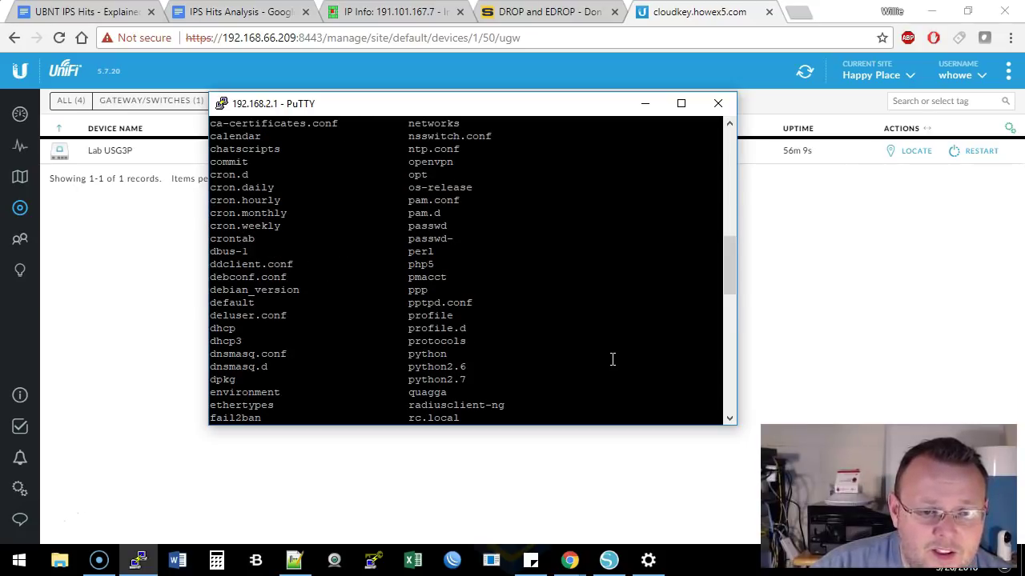
{"action": "scroll", "coordinate": [612, 359], "scroll_direction": "down", "scroll_amount": 4}
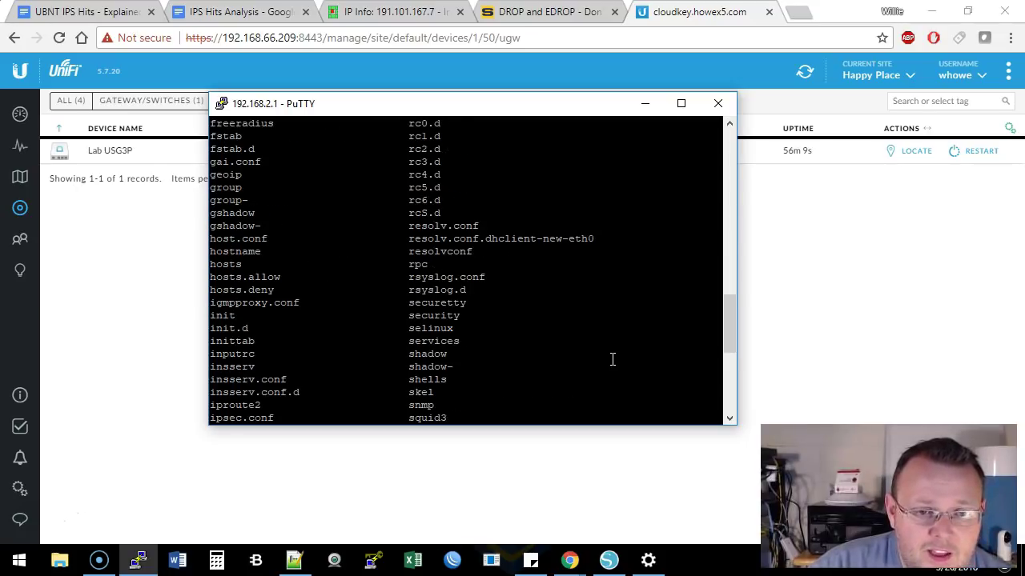
{"action": "left_click_drag", "start_coordinate": [731, 306], "coordinate": [729, 374]}
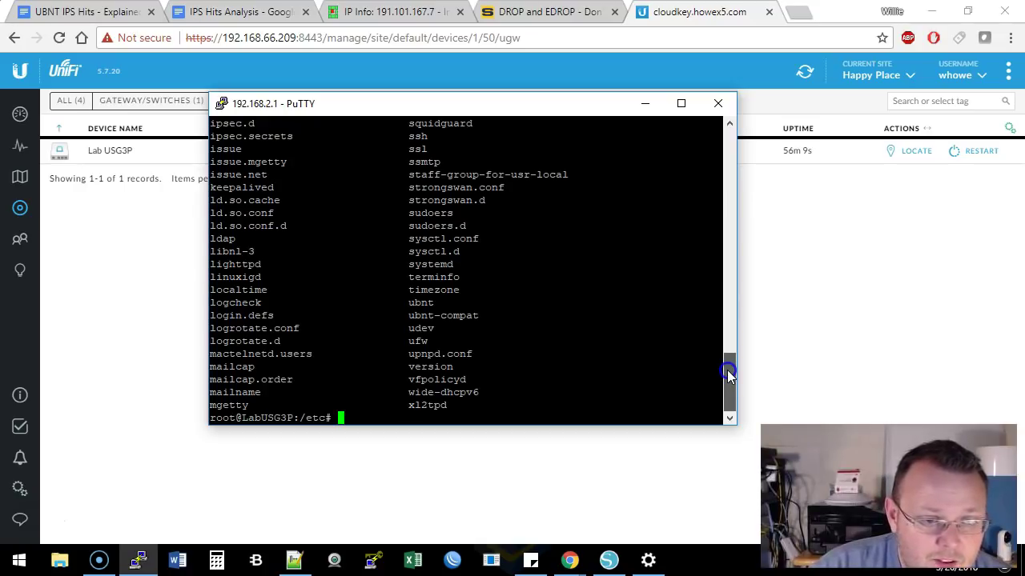
{"action": "left_click_drag", "start_coordinate": [728, 373], "coordinate": [728, 320]}
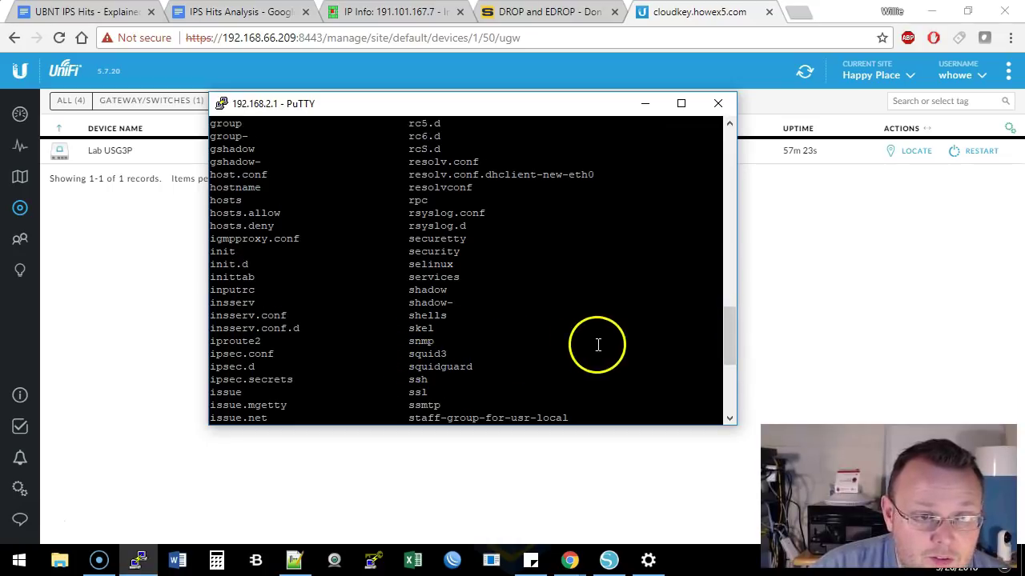
{"action": "left_click_drag", "start_coordinate": [727, 323], "coordinate": [726, 362]}
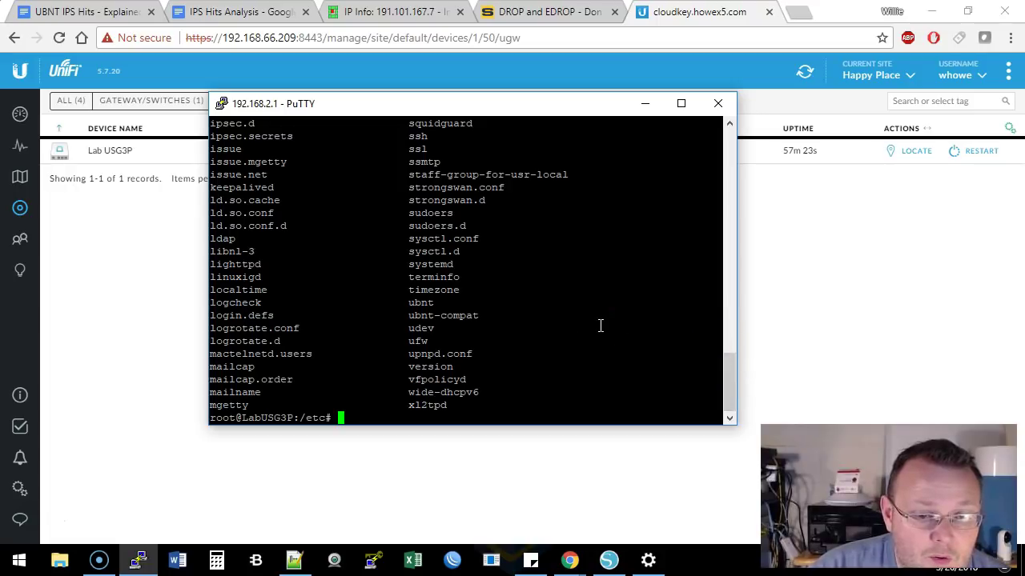
{"action": "scroll", "coordinate": [600, 326], "scroll_direction": "up", "scroll_amount": 8}
{"action": "scroll", "coordinate": [600, 325], "scroll_direction": "down", "scroll_amount": 4}
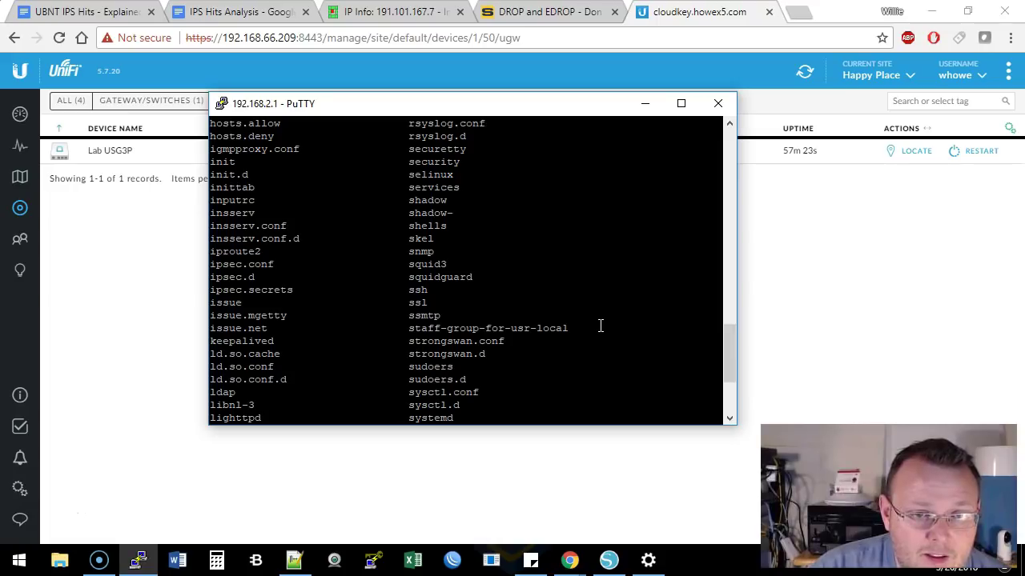
{"action": "left_click", "coordinate": [570, 329]}
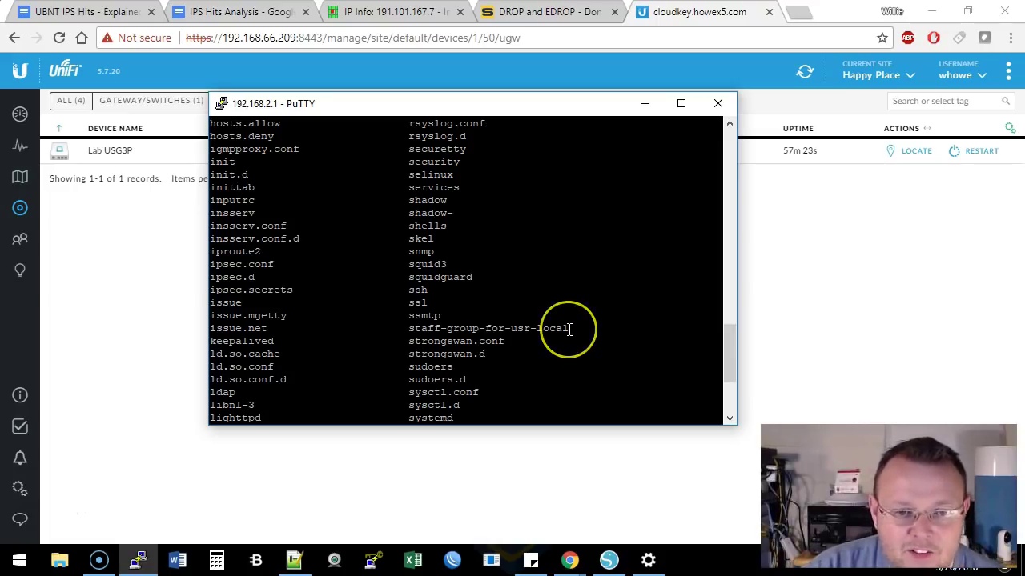
{"action": "scroll", "coordinate": [569, 328], "scroll_direction": "down", "scroll_amount": 4}
{"action": "scroll", "coordinate": [569, 330], "scroll_direction": "up", "scroll_amount": 4}
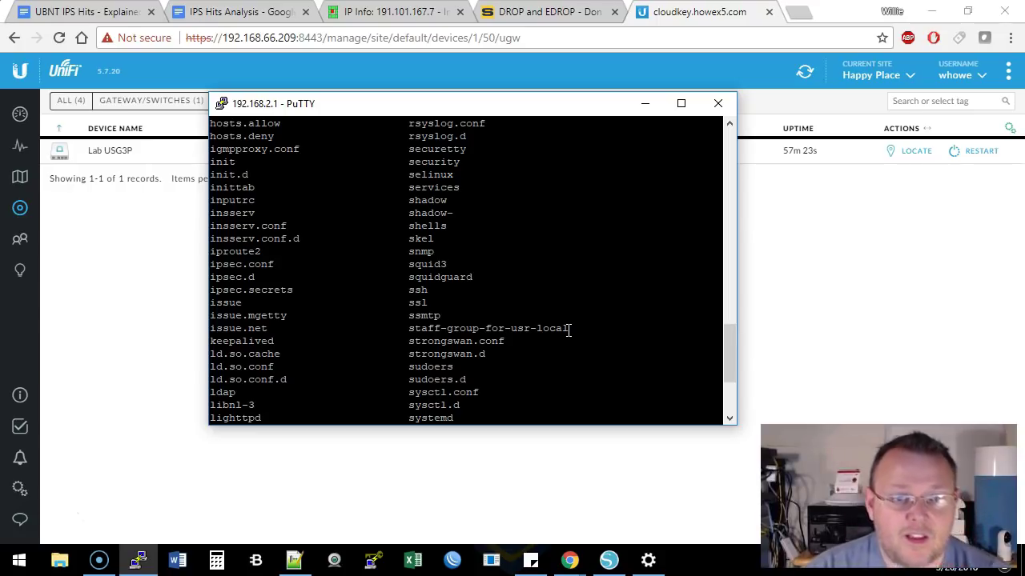
{"action": "type", "text": "cd security"}
{"action": "key", "text": "Return"}
{"action": "type", "text": "ls"}
{"action": "key", "text": "Return"}
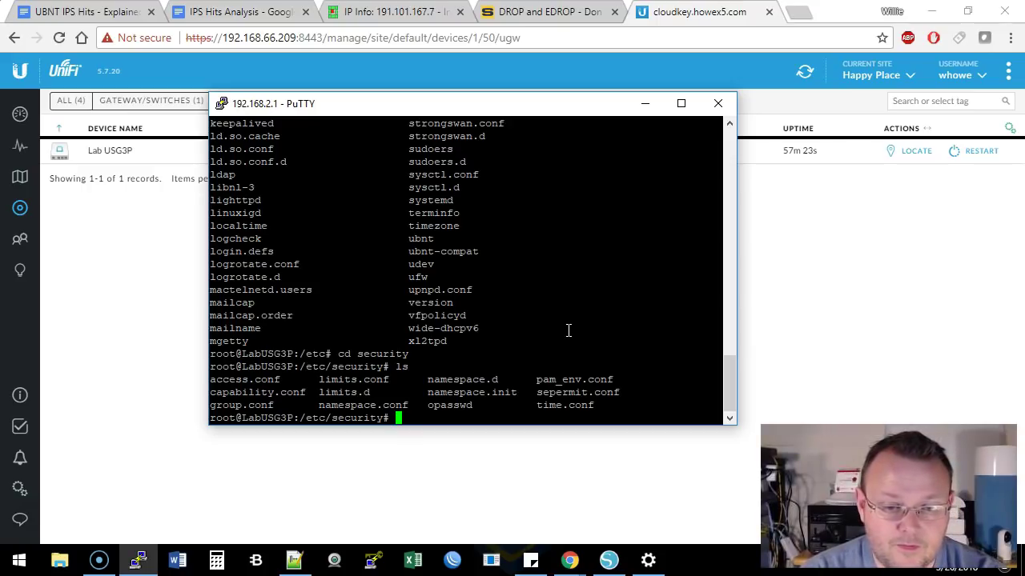
{"action": "type", "text": "cd .."}
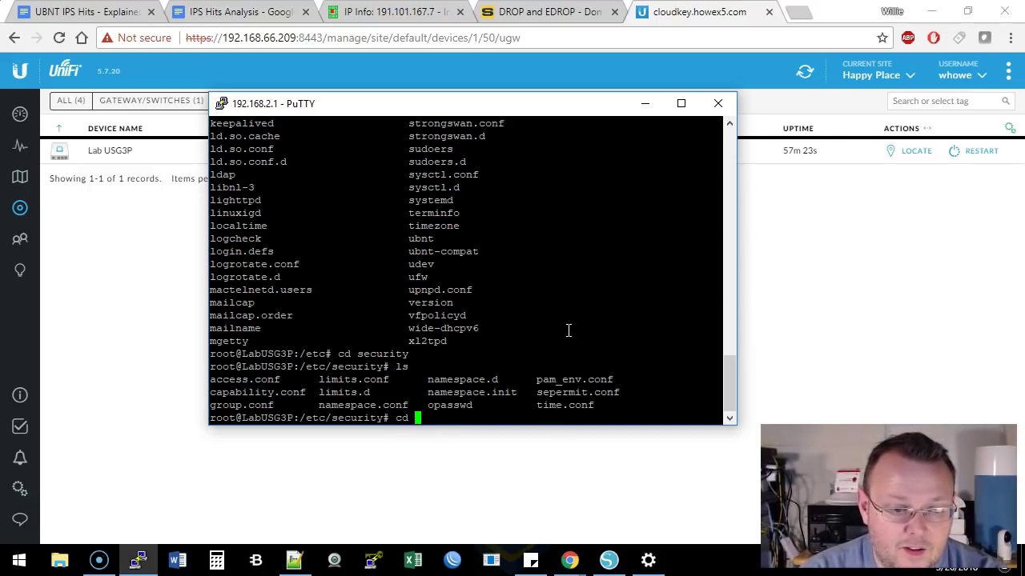
{"action": "key", "text": "Return"}
{"action": "scroll", "coordinate": [568, 331], "scroll_direction": "up", "scroll_amount": 2}
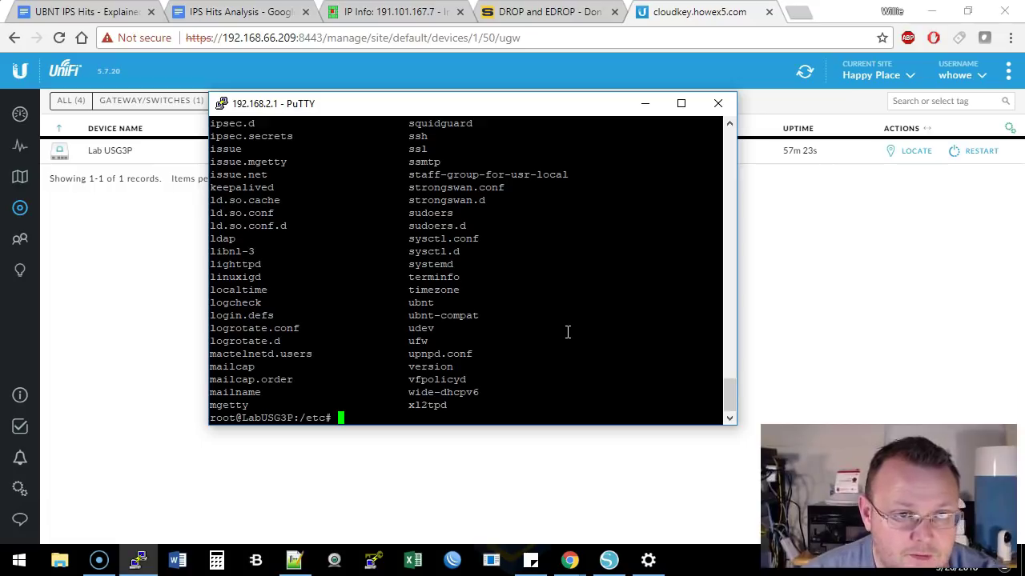
{"action": "scroll", "coordinate": [567, 333], "scroll_direction": "up", "scroll_amount": 4}
{"action": "left_click", "coordinate": [580, 342]}
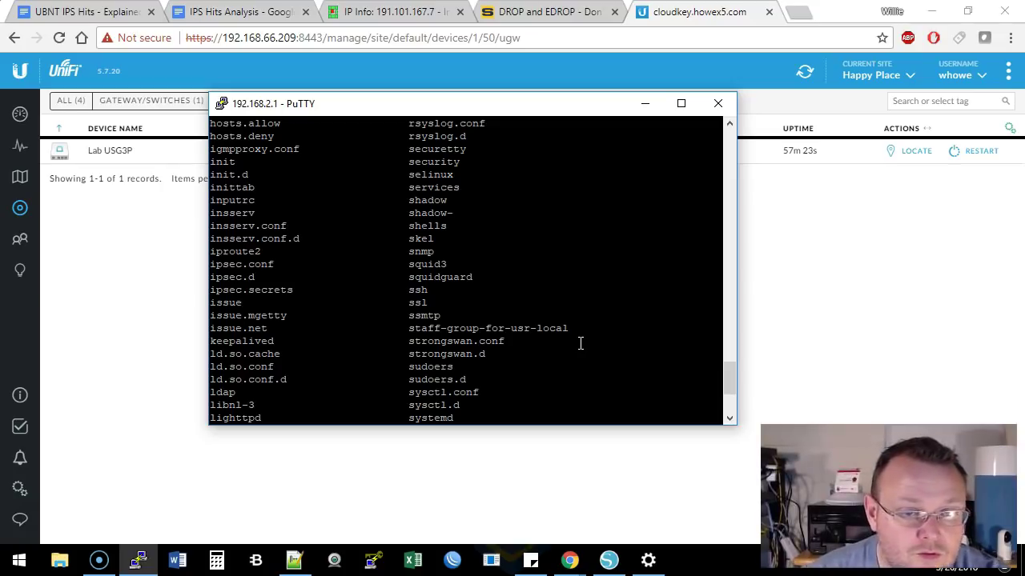
{"action": "scroll", "coordinate": [581, 343], "scroll_direction": "up", "scroll_amount": 4}
Page through /etc/services with more to the end, then exit root to the admin shell
{"action": "type", "text": "cd services"}
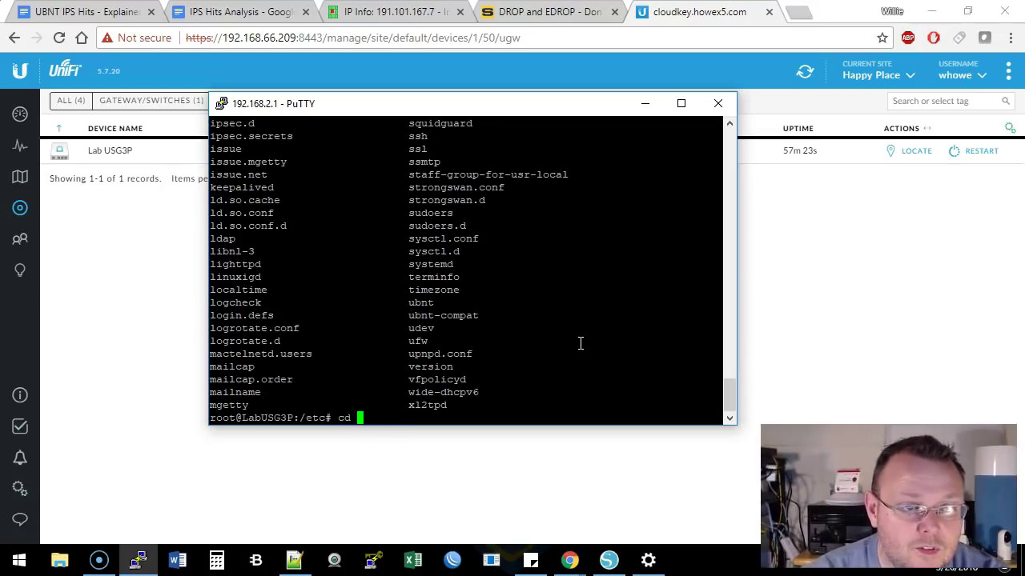
{"action": "key", "text": "Return"}
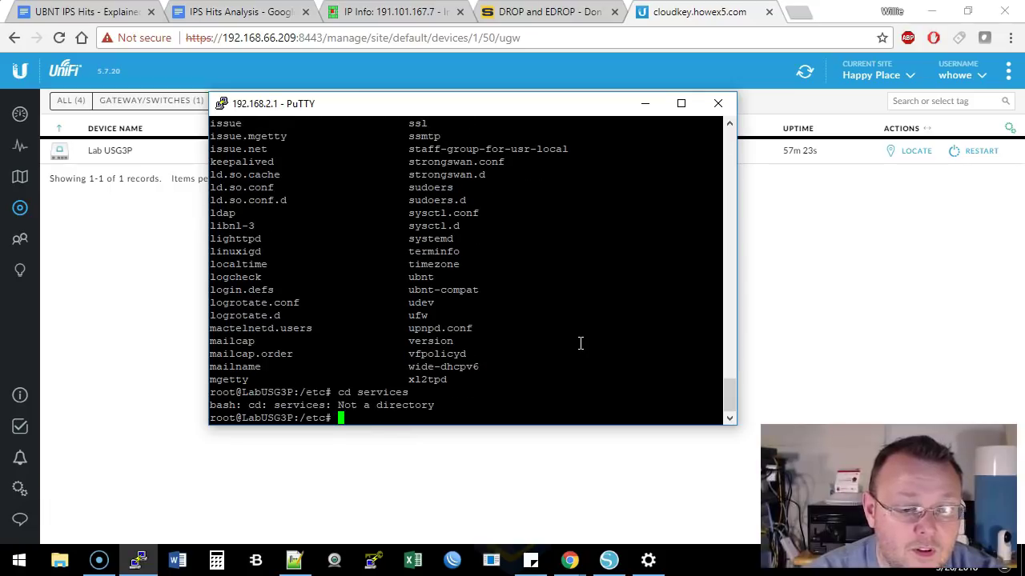
{"action": "type", "text": "more services"}
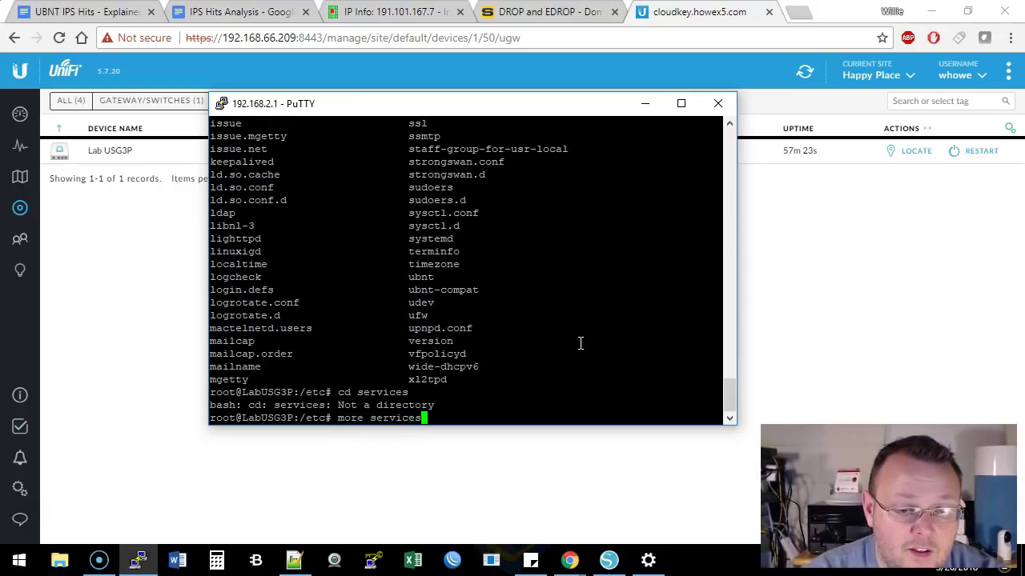
{"action": "key", "text": "Return"}
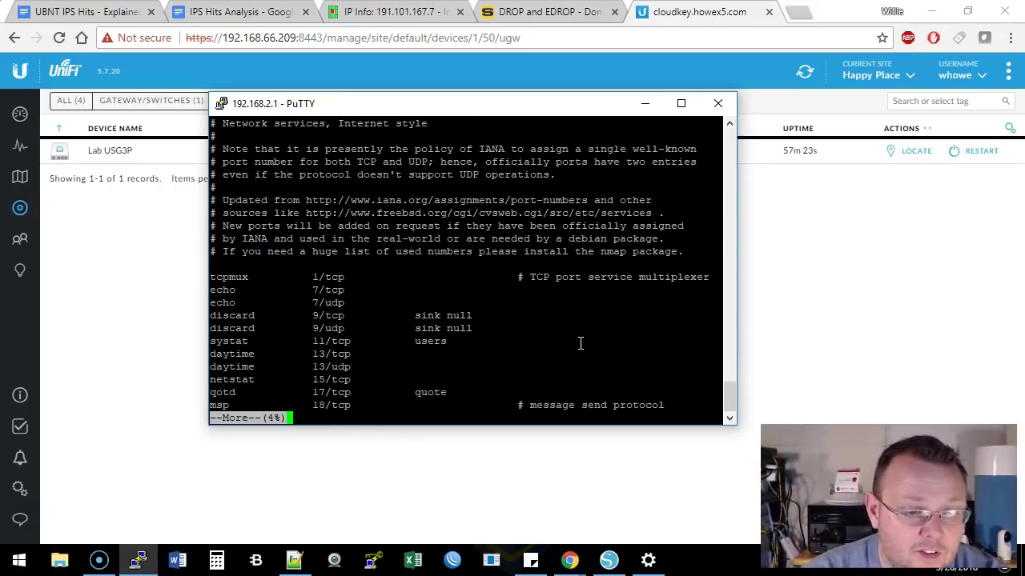
{"action": "key", "text": "space"}
{"action": "key", "text": "space"}
{"action": "key", "text": "space"}
{"action": "key", "text": "space"}
{"action": "key", "text": "space"}
{"action": "key", "text": "space"}
{"action": "key", "text": "space"}
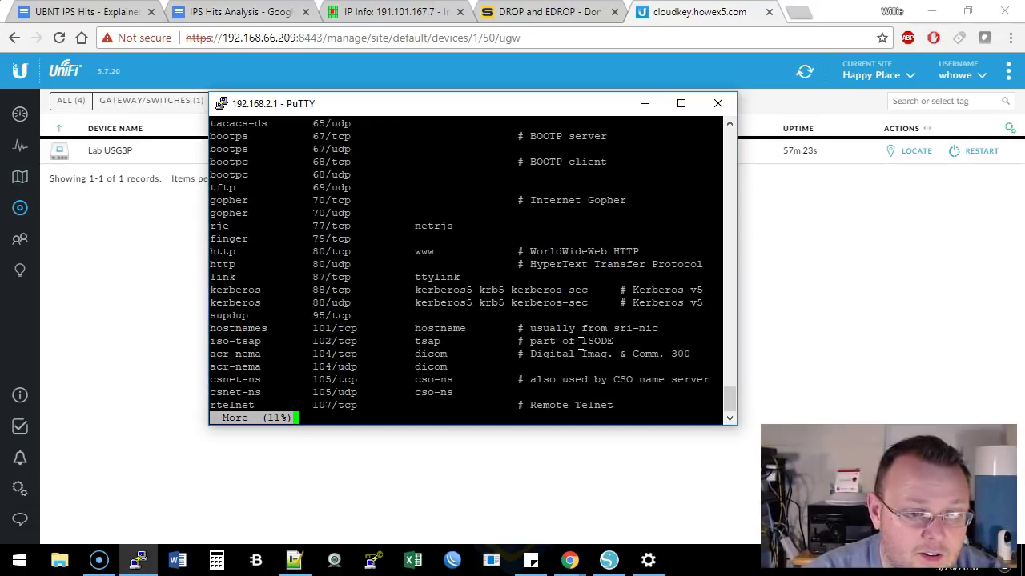
{"action": "key", "text": "space"}
{"action": "key", "text": "space"}
{"action": "key", "text": "space"}
{"action": "key", "text": "space"}
{"action": "key", "text": "space"}
{"action": "key", "text": "space"}
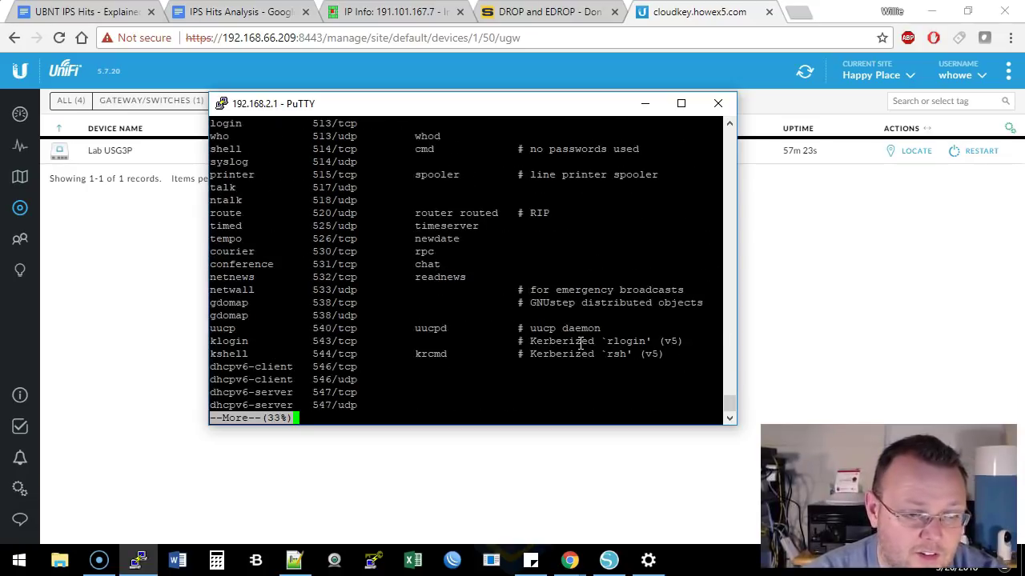
{"action": "key", "text": "space"}
{"action": "key", "text": "space"}
{"action": "key", "text": "space"}
{"action": "key", "text": "space"}
{"action": "key", "text": "space"}
{"action": "key", "text": "space"}
{"action": "key", "text": "space"}
{"action": "key", "text": "space"}
{"action": "key", "text": "space"}
{"action": "key", "text": "space"}
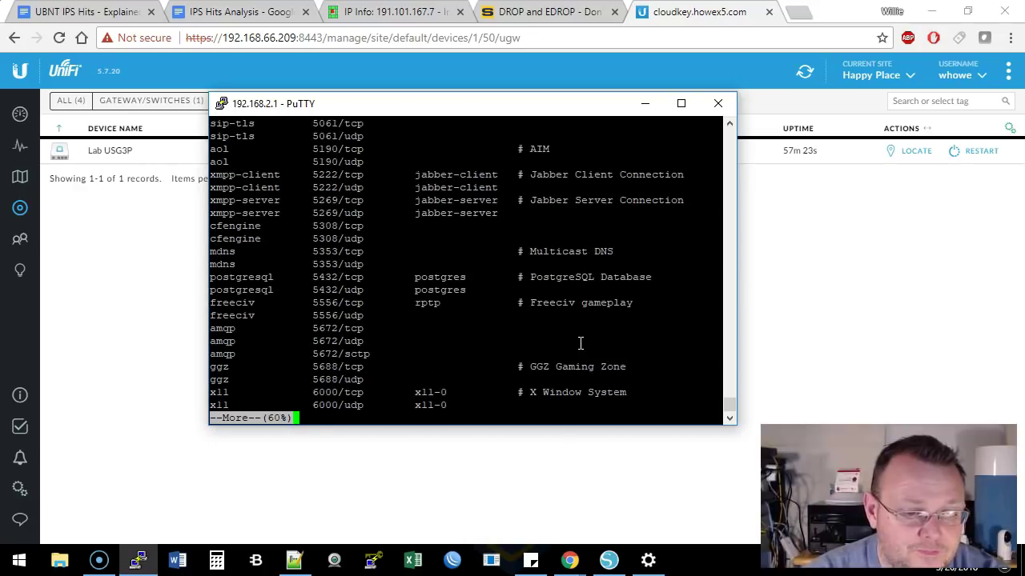
{"action": "type", "text": "exit"}
{"action": "key", "text": "Return"}
Run show configuration and page through firewall groups and IPv6 rulesets to WANv6_LOCAL
{"action": "type", "text": "show configuration"}
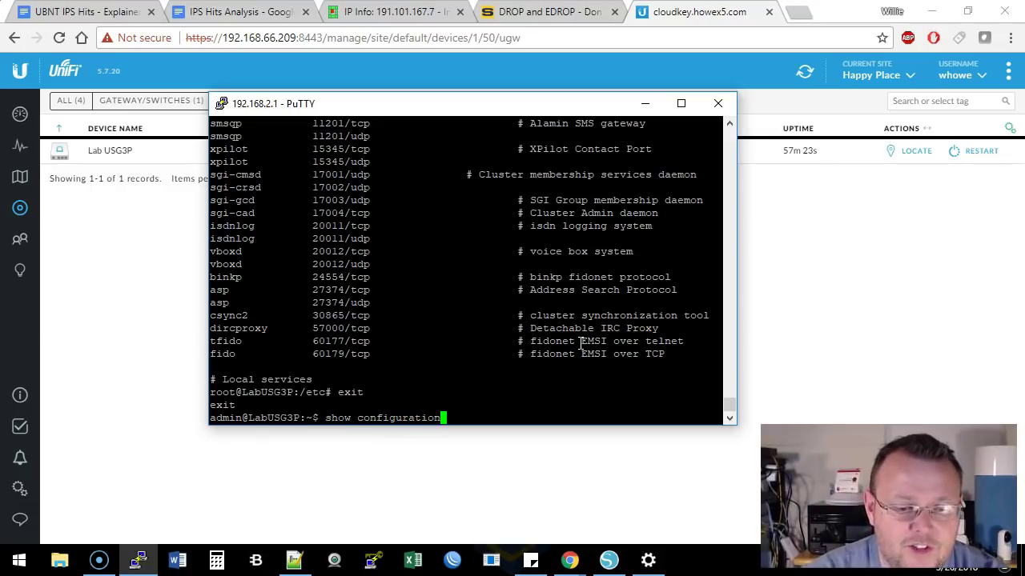
{"action": "key", "text": "Return"}
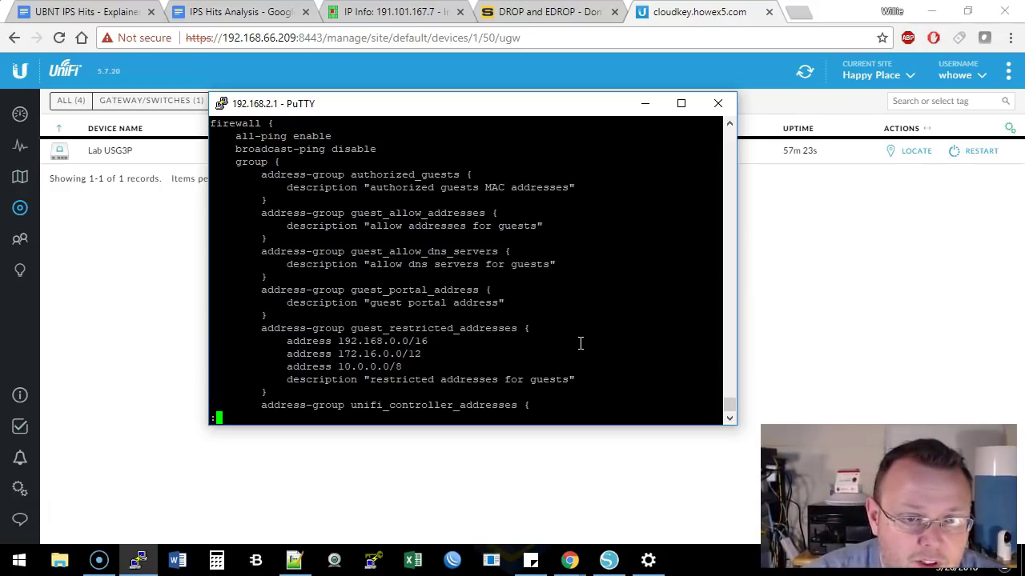
{"action": "key", "text": "space"}
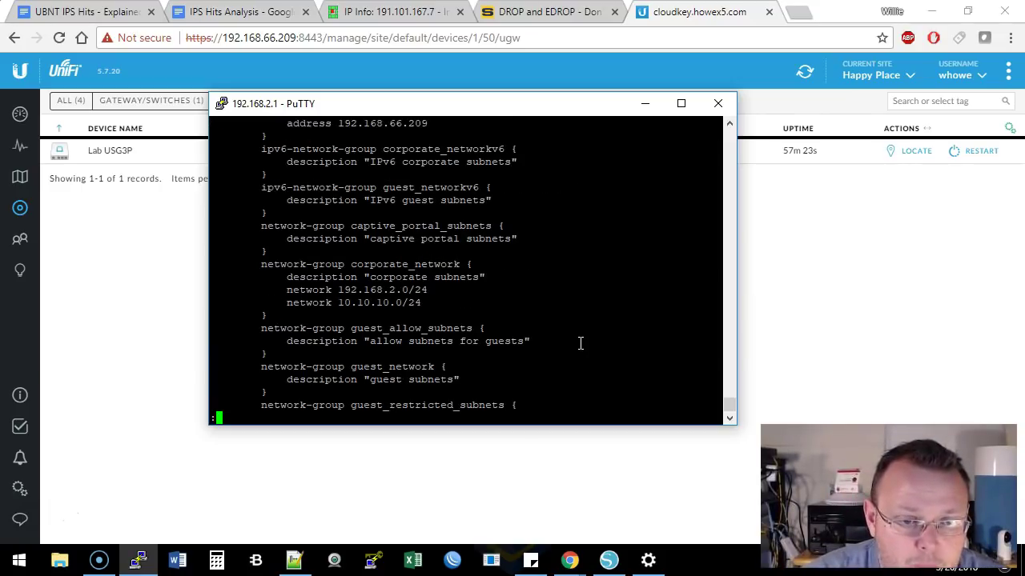
{"action": "key", "text": "space"}
{"action": "key", "text": "space"}
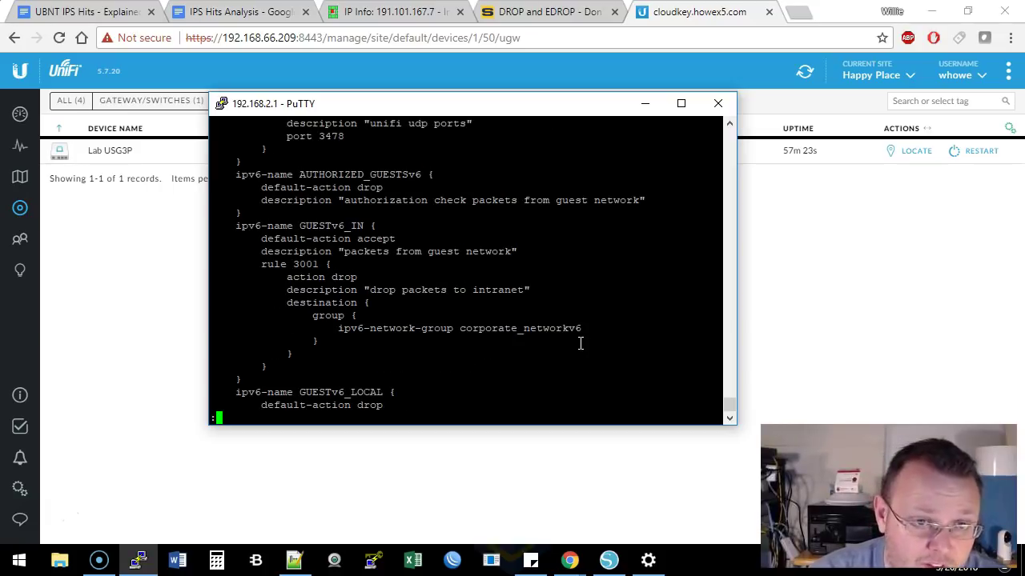
{"action": "key", "text": "space"}
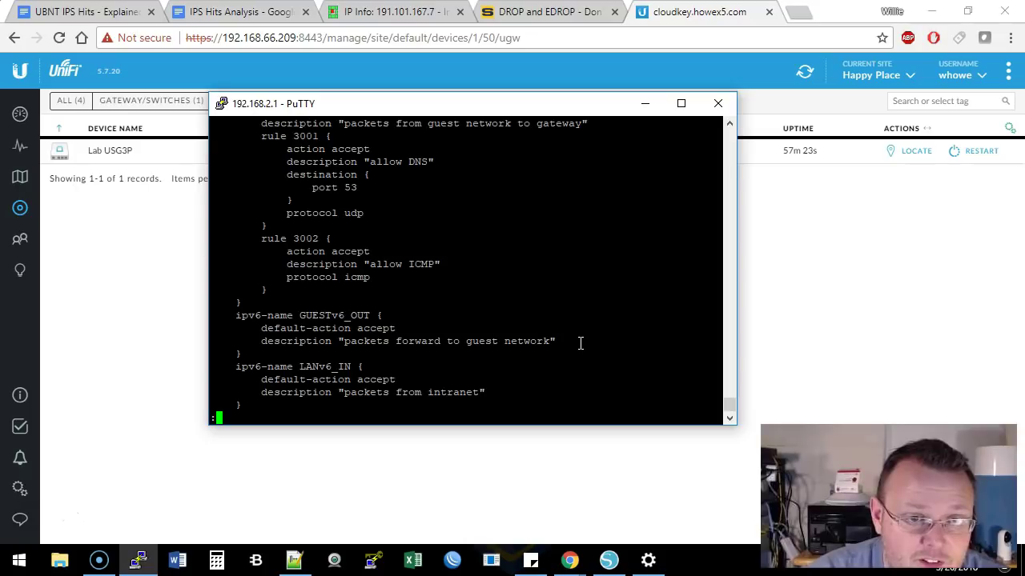
{"action": "key", "text": "space"}
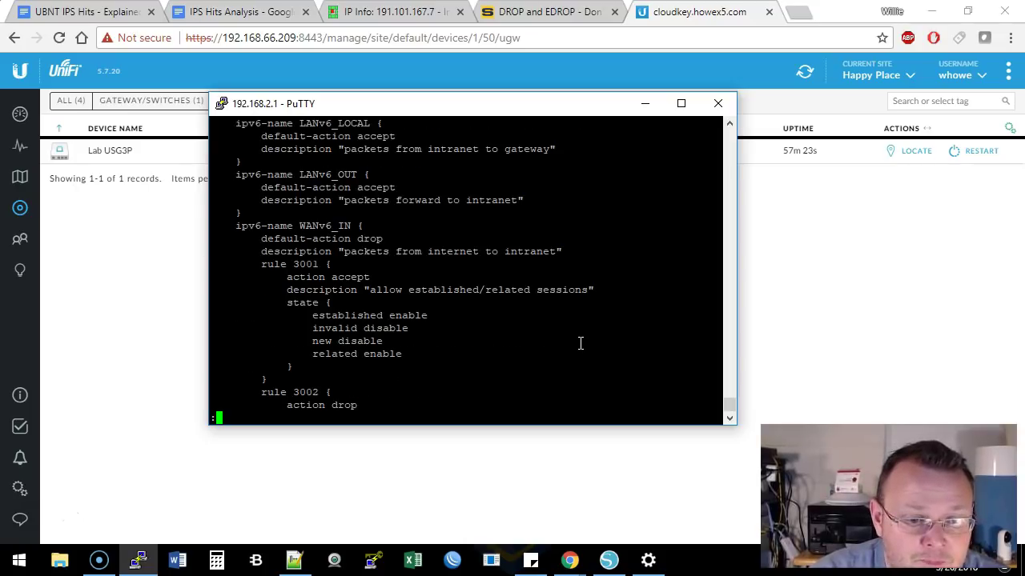
{"action": "key", "text": "space"}
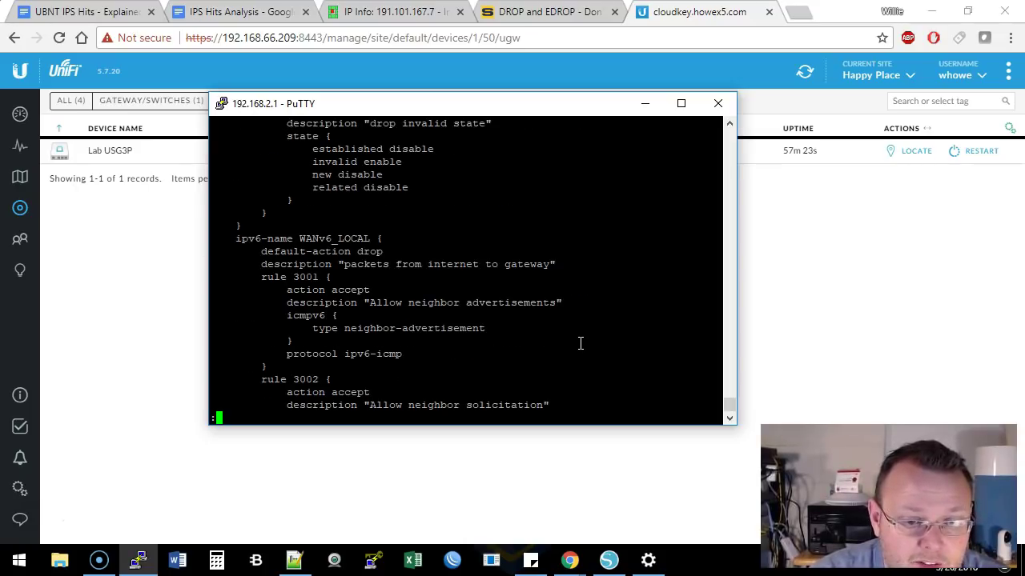
{"action": "key", "text": "space"}
{"action": "key", "text": "space"}
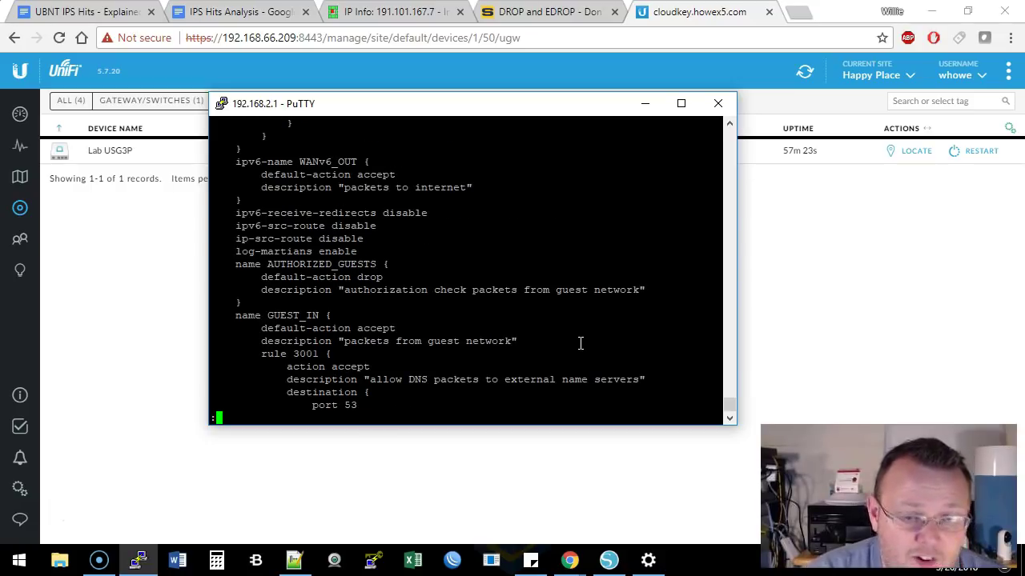
Continue through GUEST_IN, LAN and WAN_IN port-forward rules to the mss-clamp options
{"action": "key", "text": "space"}
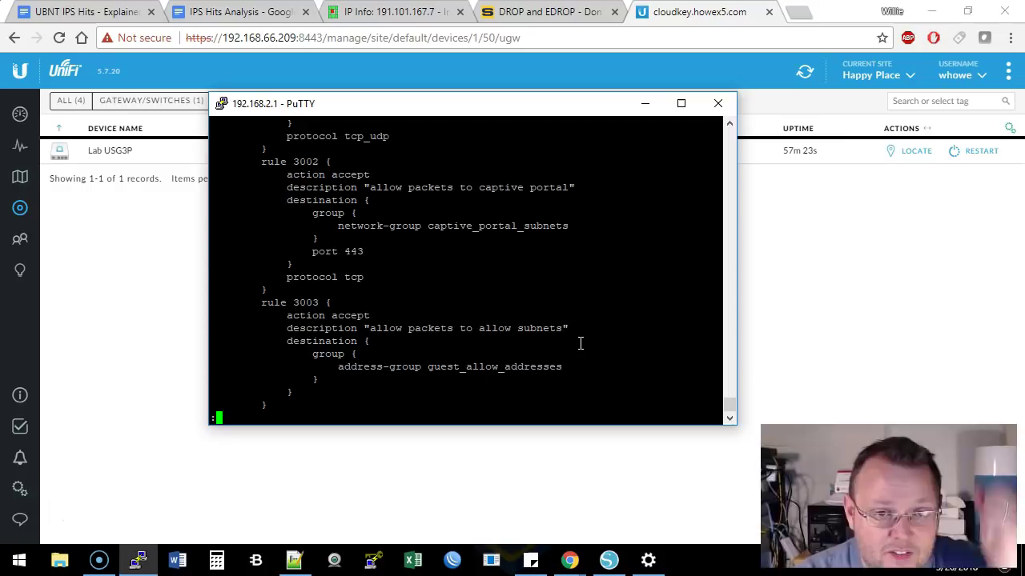
{"action": "key", "text": "space"}
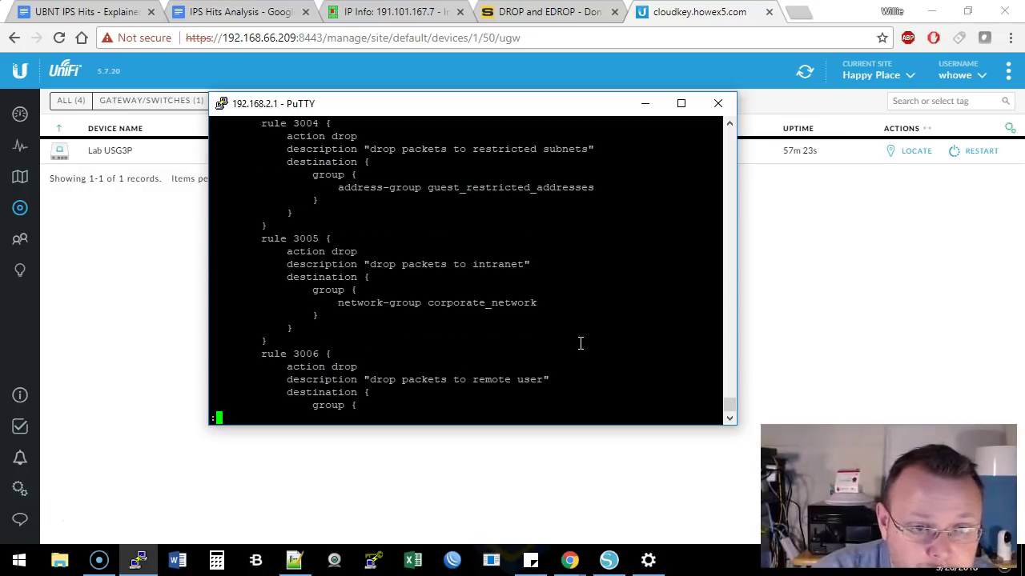
{"action": "key", "text": "space"}
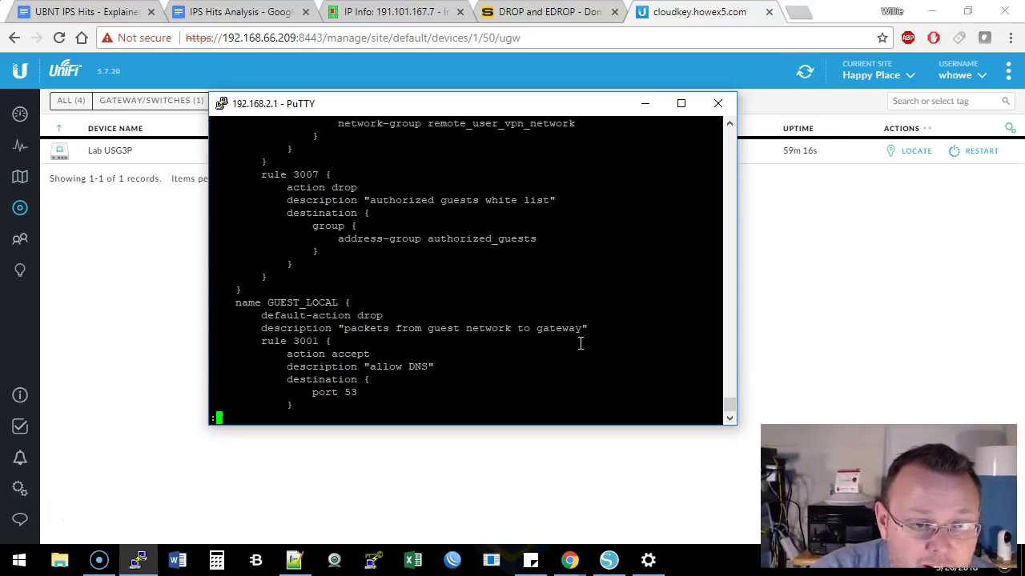
{"action": "key", "text": "space"}
{"action": "key", "text": "space"}
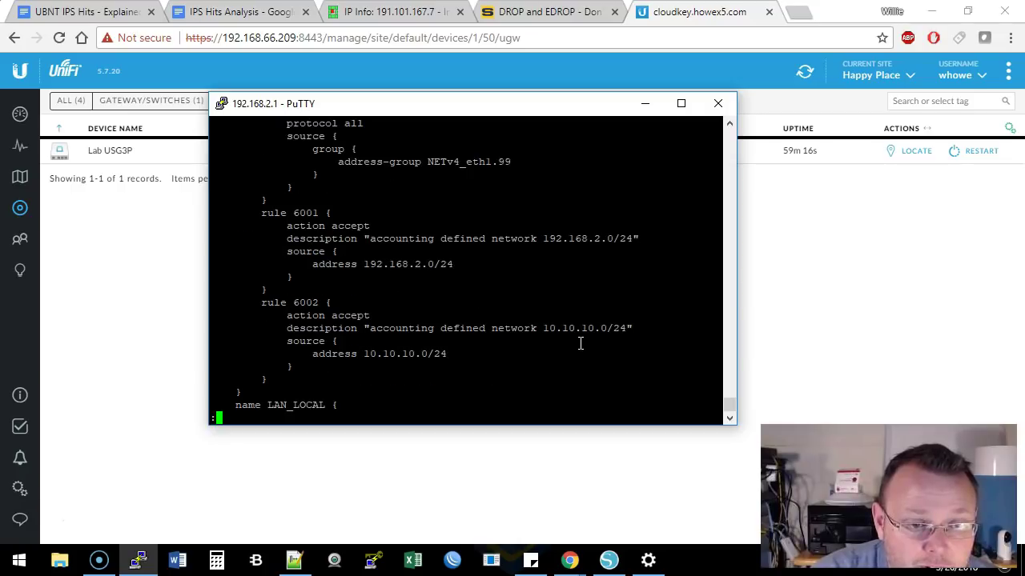
{"action": "key", "text": "space"}
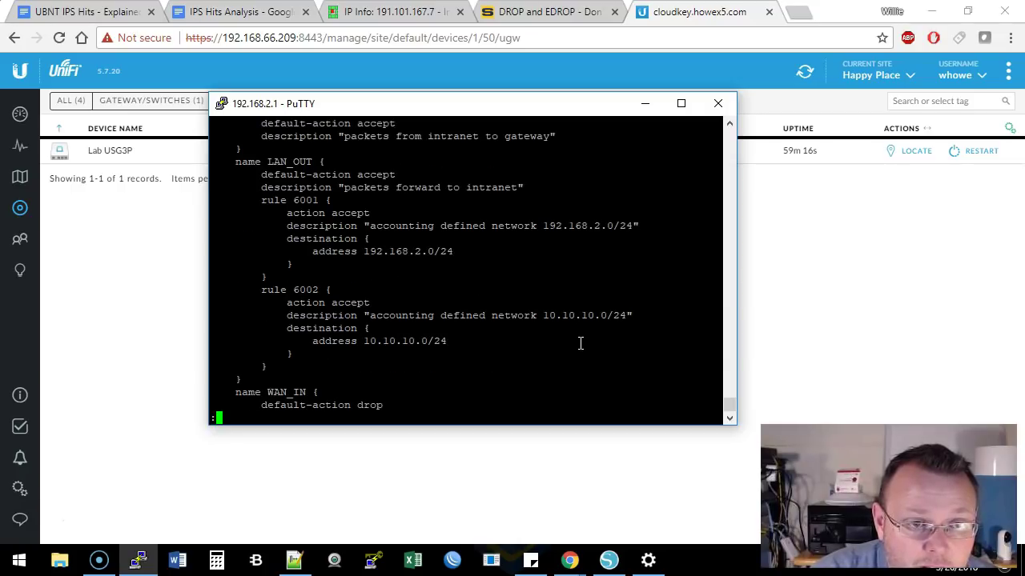
{"action": "key", "text": "space"}
{"action": "key", "text": "space"}
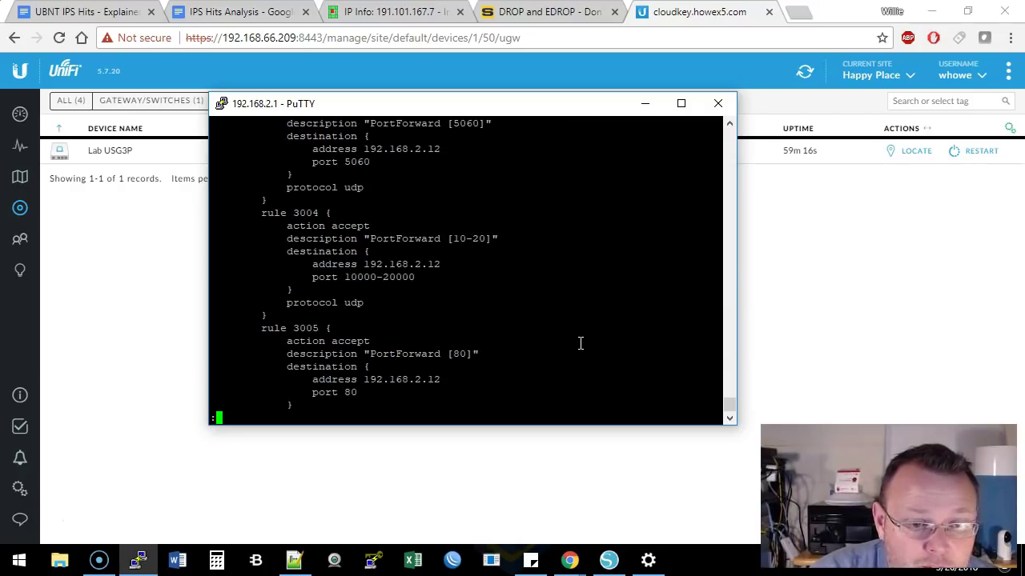
{"action": "key", "text": "space"}
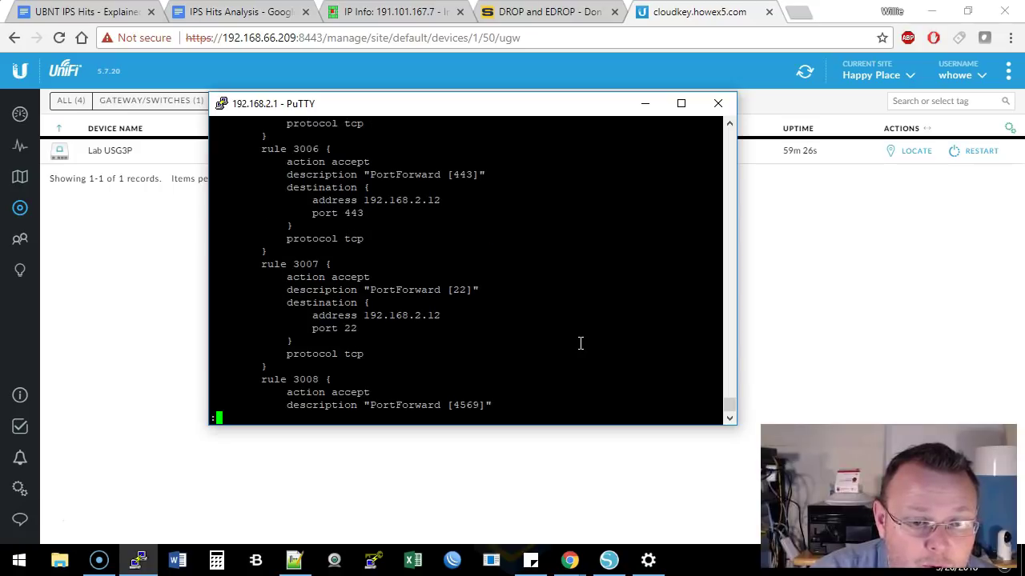
{"action": "key", "text": "space"}
{"action": "key", "text": "space"}
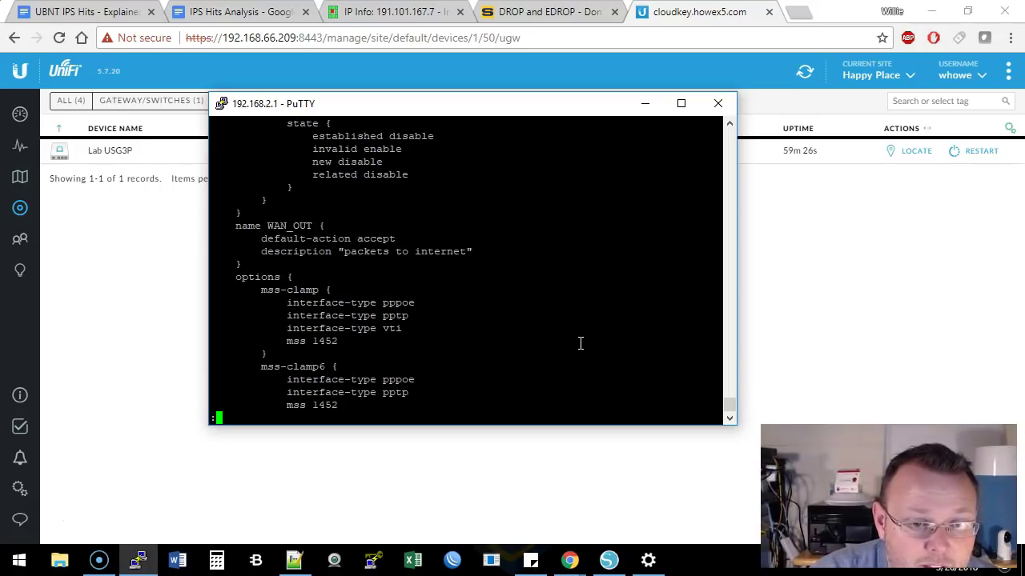
{"action": "key", "text": "Return"}
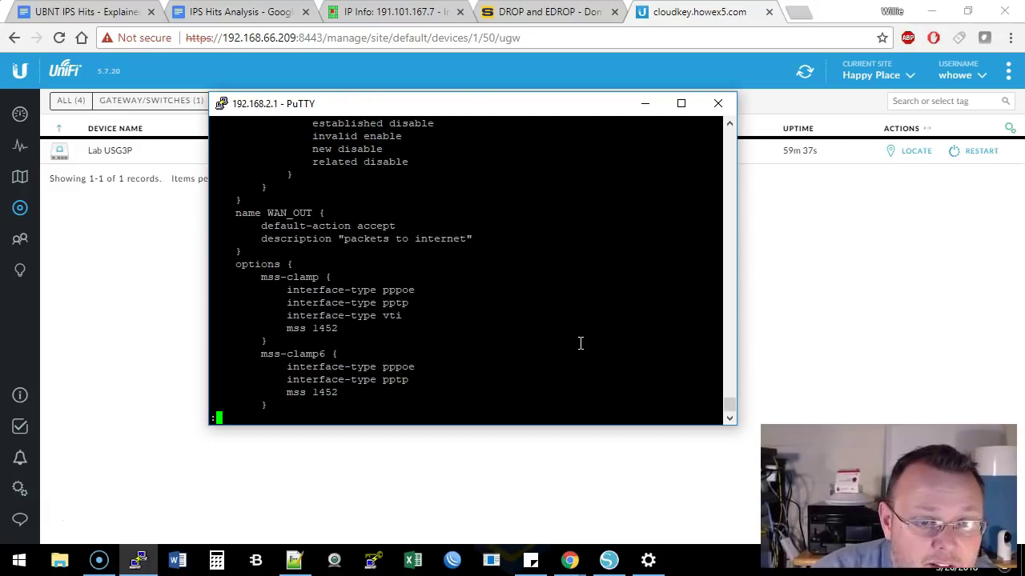
{"action": "key", "text": "Return"}
{"action": "key", "text": "Return"}
{"action": "key", "text": "Return"}
{"action": "key", "text": "Return"}
{"action": "key", "text": "Return"}
{"action": "key", "text": "Return"}
{"action": "key", "text": "Return"}
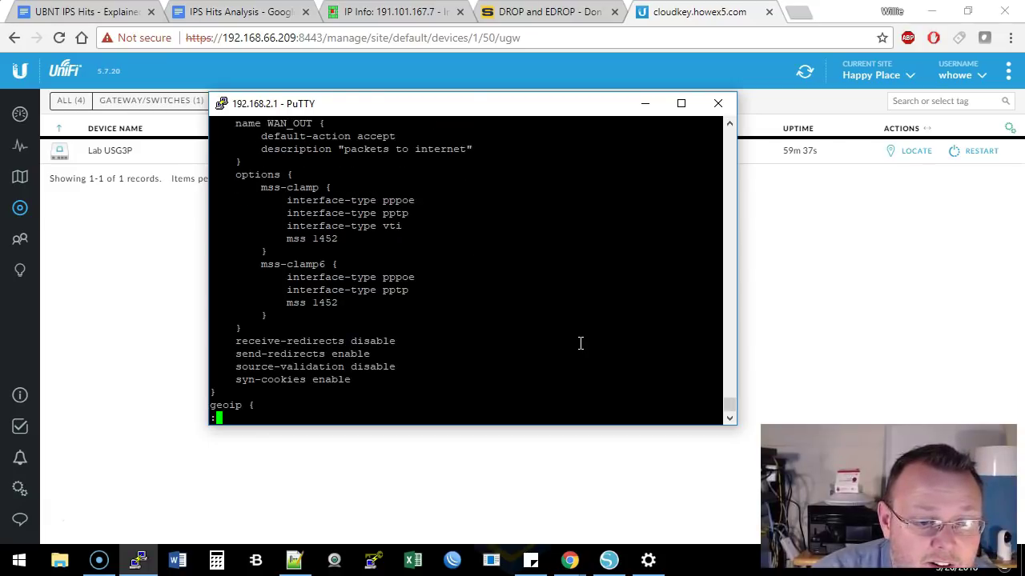
Page through geoip, eth0/eth1 interfaces, port-forward rules 3001–3006, DHCP and DNS to the ips block
{"action": "key", "text": "Return"}
{"action": "key", "text": "Return"}
{"action": "key", "text": "Return"}
{"action": "key", "text": "Return"}
{"action": "key", "text": "Return"}
{"action": "key", "text": "Return"}
{"action": "key", "text": "Return"}
{"action": "key", "text": "Return"}
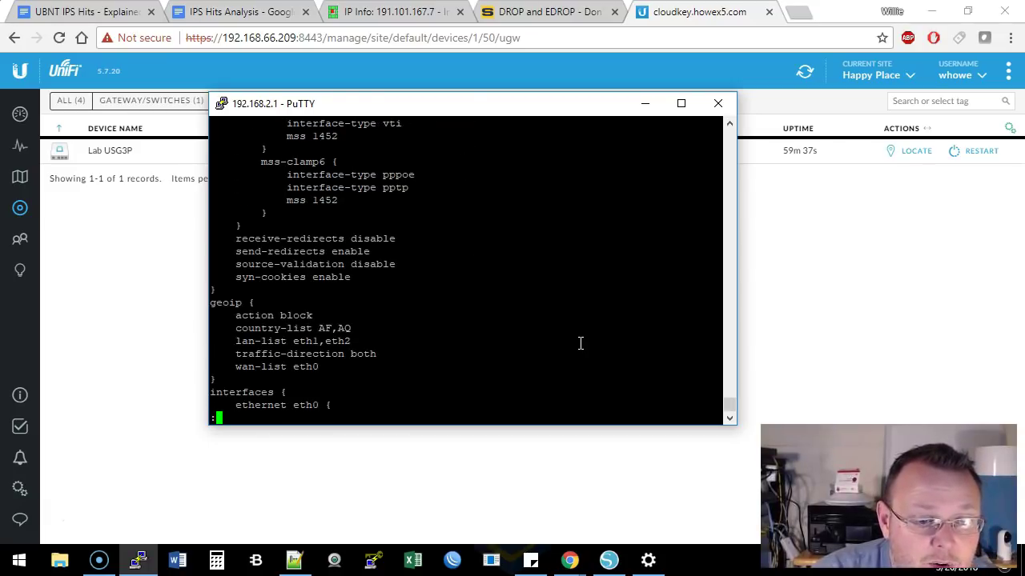
{"action": "key", "text": "Return"}
{"action": "key", "text": "Return"}
{"action": "key", "text": "Return"}
{"action": "key", "text": "Return"}
{"action": "key", "text": "Return"}
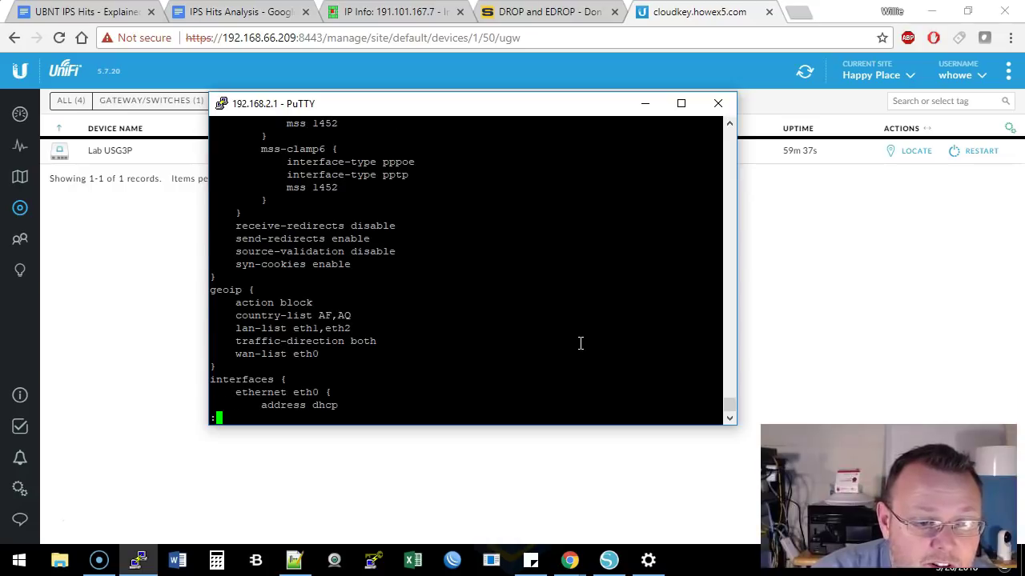
{"action": "key", "text": "Return"}
{"action": "key", "text": "Return"}
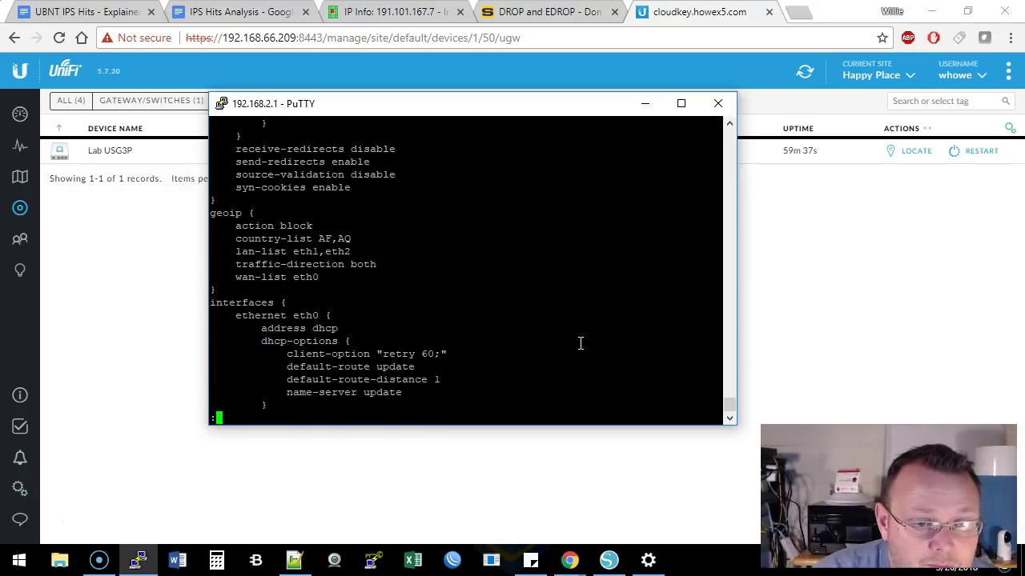
{"action": "key", "text": "Return"}
{"action": "key", "text": "Return"}
{"action": "key", "text": "Return"}
{"action": "key", "text": "Return"}
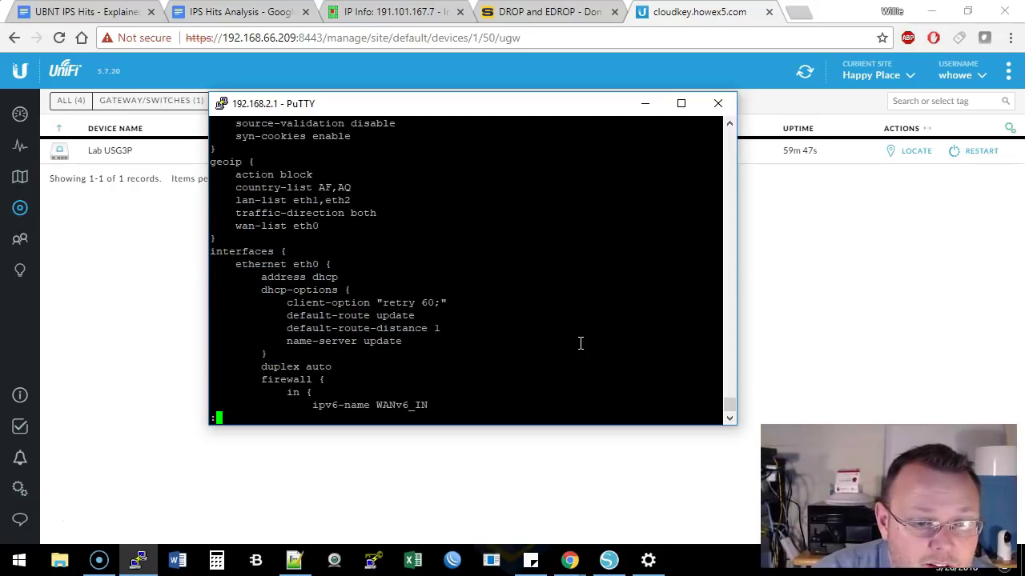
{"action": "key", "text": "Return"}
{"action": "key", "text": "Return"}
{"action": "key", "text": "Return"}
{"action": "key", "text": "Return"}
{"action": "key", "text": "Return"}
{"action": "key", "text": "Return"}
{"action": "key", "text": "Return"}
{"action": "key", "text": "Return"}
{"action": "key", "text": "Return"}
{"action": "key", "text": "Return"}
{"action": "key", "text": "Return"}
{"action": "key", "text": "Return"}
{"action": "key", "text": "Return"}
{"action": "key", "text": "Return"}
{"action": "key", "text": "Return"}
{"action": "key", "text": "Return"}
{"action": "key", "text": "Return"}
{"action": "key", "text": "Return"}
{"action": "key", "text": "Return"}
{"action": "key", "text": "Return"}
{"action": "key", "text": "Return"}
{"action": "key", "text": "Return"}
{"action": "key", "text": "Return"}
{"action": "key", "text": "Return"}
{"action": "key", "text": "Return"}
{"action": "key", "text": "Return"}
{"action": "key", "text": "Return"}
{"action": "key", "text": "Return"}
{"action": "key", "text": "Return"}
{"action": "key", "text": "Return"}
{"action": "key", "text": "Return"}
{"action": "key", "text": "Return"}
{"action": "key", "text": "Return"}
{"action": "key", "text": "Return"}
{"action": "key", "text": "Return"}
{"action": "key", "text": "Return"}
{"action": "key", "text": "Return"}
{"action": "key", "text": "Return"}
{"action": "key", "text": "Return"}
{"action": "key", "text": "Return"}
{"action": "key", "text": "Return"}
{"action": "key", "text": "Return"}
{"action": "key", "text": "Return"}
{"action": "key", "text": "Return"}
{"action": "key", "text": "Return"}
{"action": "key", "text": "Return"}
{"action": "key", "text": "Return"}
{"action": "key", "text": "Return"}
{"action": "key", "text": "Return"}
{"action": "key", "text": "Return"}
{"action": "key", "text": "Return"}
{"action": "key", "text": "Return"}
{"action": "key", "text": "Return"}
{"action": "key", "text": "Return"}
{"action": "key", "text": "Return"}
{"action": "key", "text": "Return"}
{"action": "key", "text": "Return"}
{"action": "key", "text": "Return"}
{"action": "key", "text": "Return"}
{"action": "key", "text": "Return"}
{"action": "key", "text": "Return"}
{"action": "key", "text": "Return"}
{"action": "key", "text": "Return"}
{"action": "key", "text": "Return"}
{"action": "key", "text": "Return"}
{"action": "key", "text": "Return"}
{"action": "key", "text": "Return"}
{"action": "key", "text": "Return"}
{"action": "key", "text": "Return"}
{"action": "key", "text": "Return"}
{"action": "key", "text": "Return"}
{"action": "key", "text": "Return"}
{"action": "key", "text": "Return"}
{"action": "key", "text": "Return"}
{"action": "key", "text": "Return"}
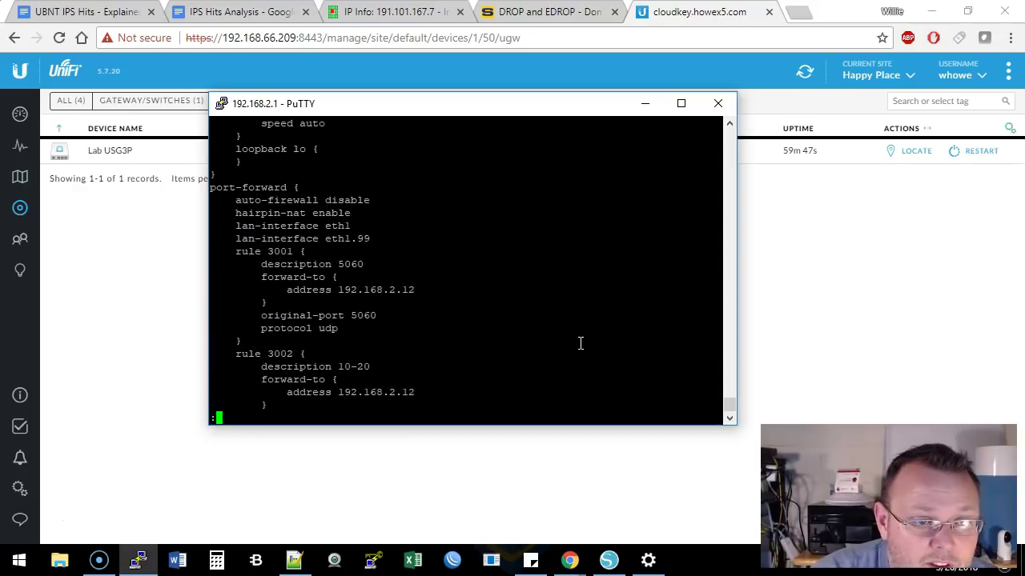
{"action": "key", "text": "Return"}
{"action": "key", "text": "Return"}
{"action": "key", "text": "Return"}
{"action": "key", "text": "Return"}
{"action": "key", "text": "Return"}
{"action": "key", "text": "Return"}
{"action": "key", "text": "Return"}
{"action": "key", "text": "Return"}
{"action": "key", "text": "Return"}
{"action": "key", "text": "Return"}
{"action": "key", "text": "Return"}
{"action": "key", "text": "Return"}
{"action": "key", "text": "Return"}
{"action": "key", "text": "Return"}
{"action": "key", "text": "Return"}
{"action": "key", "text": "Return"}
{"action": "key", "text": "Return"}
{"action": "key", "text": "Return"}
{"action": "key", "text": "Return"}
{"action": "key", "text": "Return"}
{"action": "key", "text": "Return"}
{"action": "key", "text": "Return"}
{"action": "key", "text": "Return"}
{"action": "key", "text": "Return"}
{"action": "key", "text": "Return"}
{"action": "key", "text": "Return"}
{"action": "key", "text": "Return"}
{"action": "key", "text": "Return"}
{"action": "key", "text": "Return"}
{"action": "key", "text": "Return"}
{"action": "key", "text": "Return"}
{"action": "key", "text": "Return"}
{"action": "key", "text": "Return"}
{"action": "key", "text": "Return"}
{"action": "key", "text": "Return"}
{"action": "key", "text": "Return"}
{"action": "key", "text": "Return"}
{"action": "key", "text": "Return"}
{"action": "key", "text": "Return"}
{"action": "key", "text": "Return"}
{"action": "key", "text": "Return"}
{"action": "key", "text": "Return"}
{"action": "key", "text": "Return"}
{"action": "key", "text": "Return"}
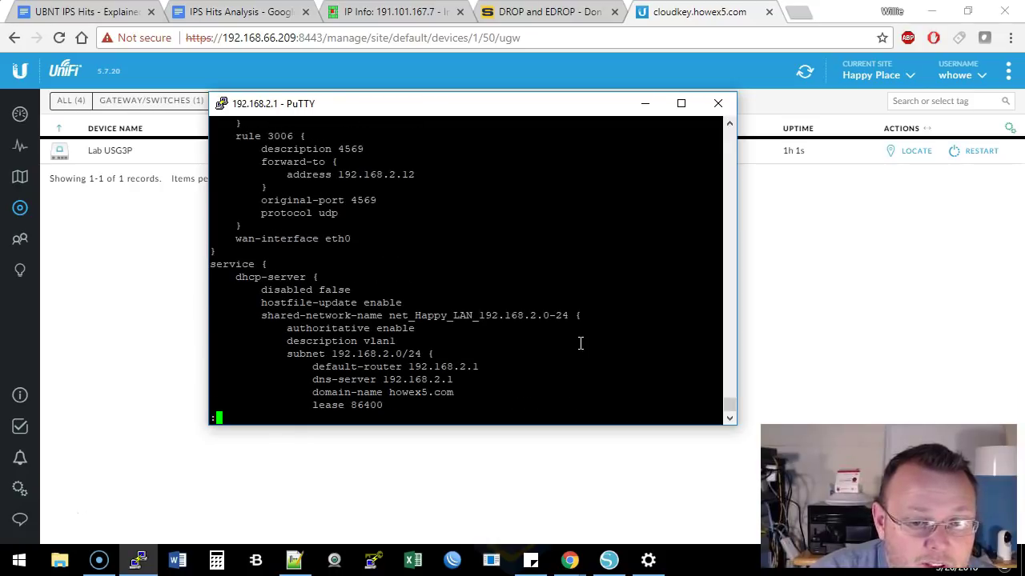
{"action": "key", "text": "Return"}
{"action": "key", "text": "Return"}
{"action": "key", "text": "Return"}
{"action": "key", "text": "Return"}
{"action": "key", "text": "Return"}
{"action": "key", "text": "Return"}
{"action": "key", "text": "Return"}
{"action": "key", "text": "Return"}
{"action": "key", "text": "Return"}
{"action": "key", "text": "Return"}
{"action": "key", "text": "Return"}
{"action": "key", "text": "Return"}
{"action": "key", "text": "Return"}
{"action": "key", "text": "Return"}
{"action": "key", "text": "Return"}
{"action": "key", "text": "Return"}
{"action": "key", "text": "Return"}
{"action": "key", "text": "Return"}
{"action": "key", "text": "Return"}
{"action": "key", "text": "Return"}
{"action": "key", "text": "Return"}
{"action": "key", "text": "Return"}
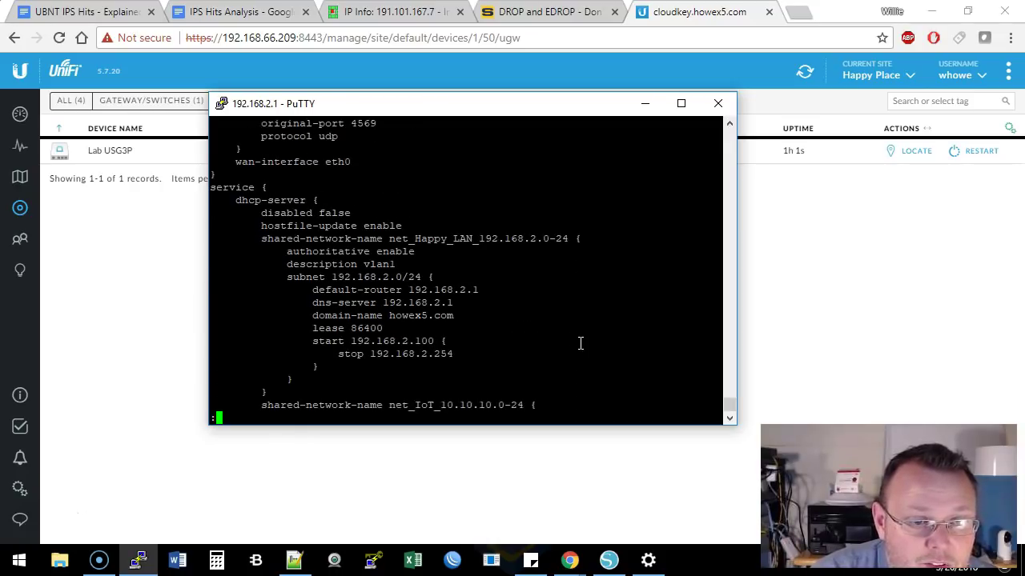
{"action": "key", "text": "Return"}
{"action": "key", "text": "Return"}
{"action": "key", "text": "Return"}
{"action": "key", "text": "Return"}
{"action": "key", "text": "Return"}
{"action": "key", "text": "Return"}
{"action": "key", "text": "Return"}
{"action": "key", "text": "Return"}
{"action": "key", "text": "Return"}
{"action": "key", "text": "Return"}
{"action": "key", "text": "Return"}
{"action": "key", "text": "Return"}
{"action": "key", "text": "Return"}
{"action": "key", "text": "Return"}
{"action": "key", "text": "Return"}
{"action": "key", "text": "Return"}
{"action": "key", "text": "Return"}
{"action": "key", "text": "Return"}
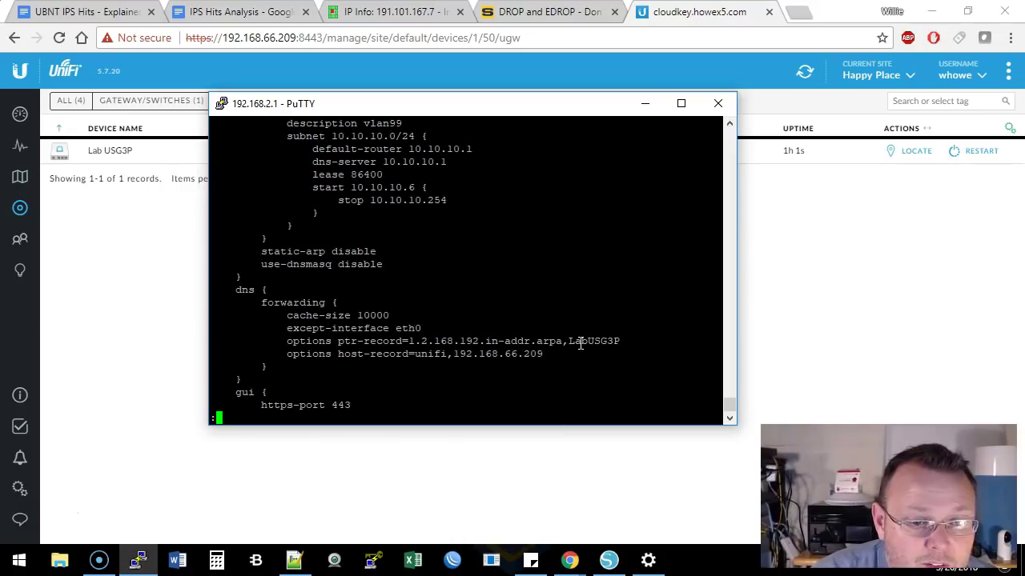
{"action": "key", "text": "Return"}
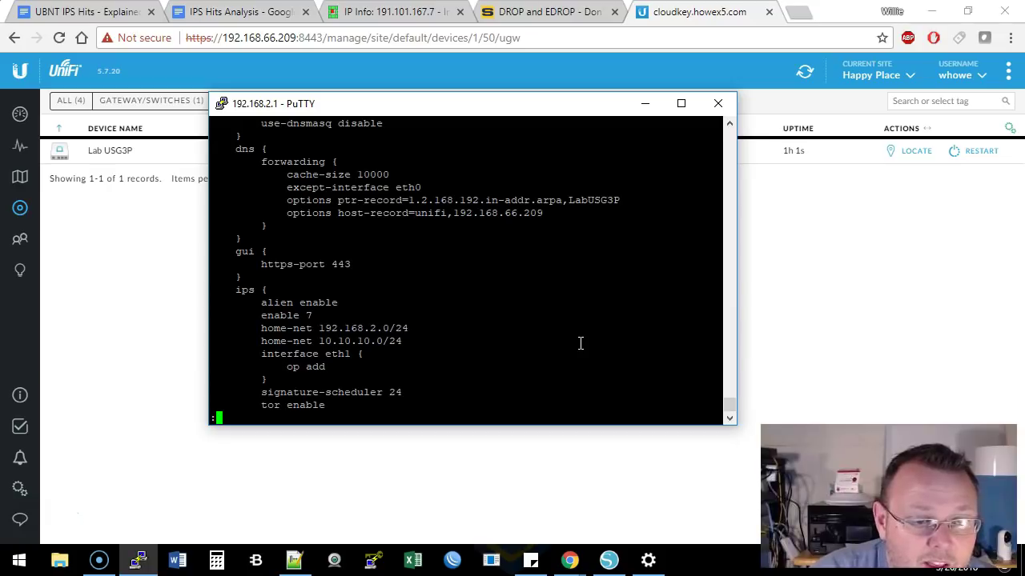
Page past the end of the ips block, disabled lldp on eth0, nat rules, and ssh, upnp2 and utm settings
{"action": "key", "text": "Return"}
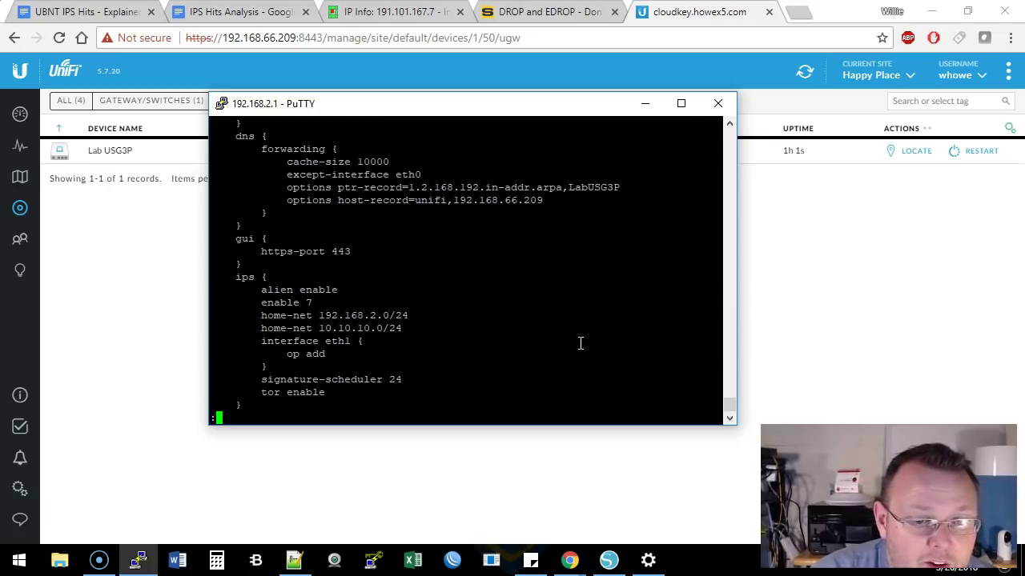
{"action": "key", "text": "Return"}
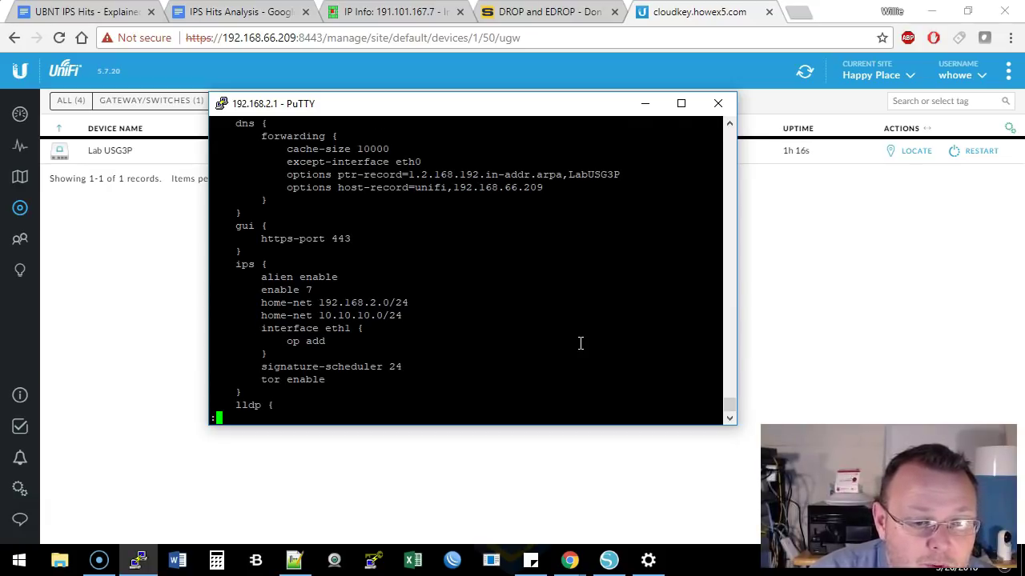
{"action": "key", "text": "Return"}
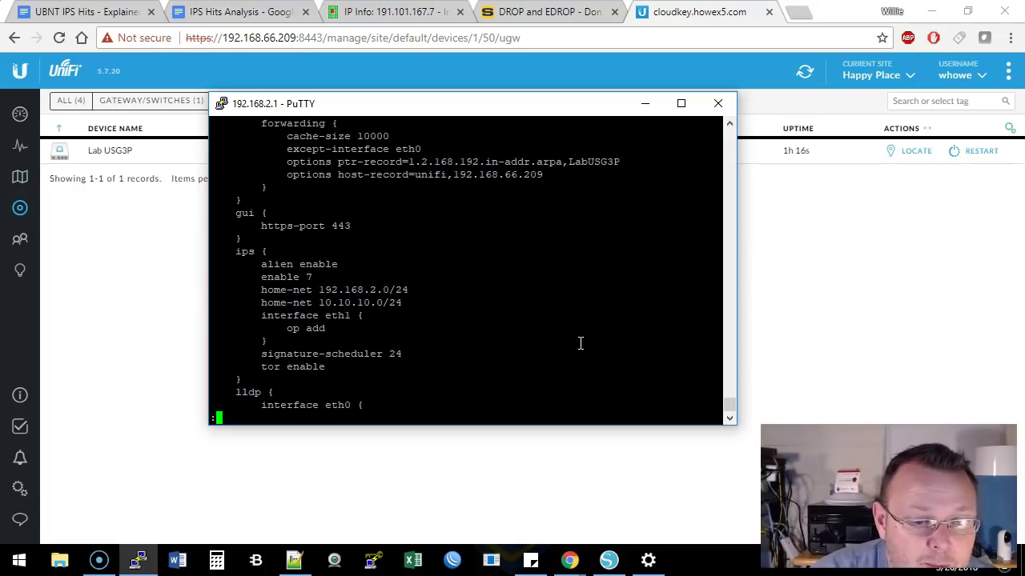
{"action": "key", "text": "Return"}
{"action": "key", "text": "Return"}
{"action": "key", "text": "Return"}
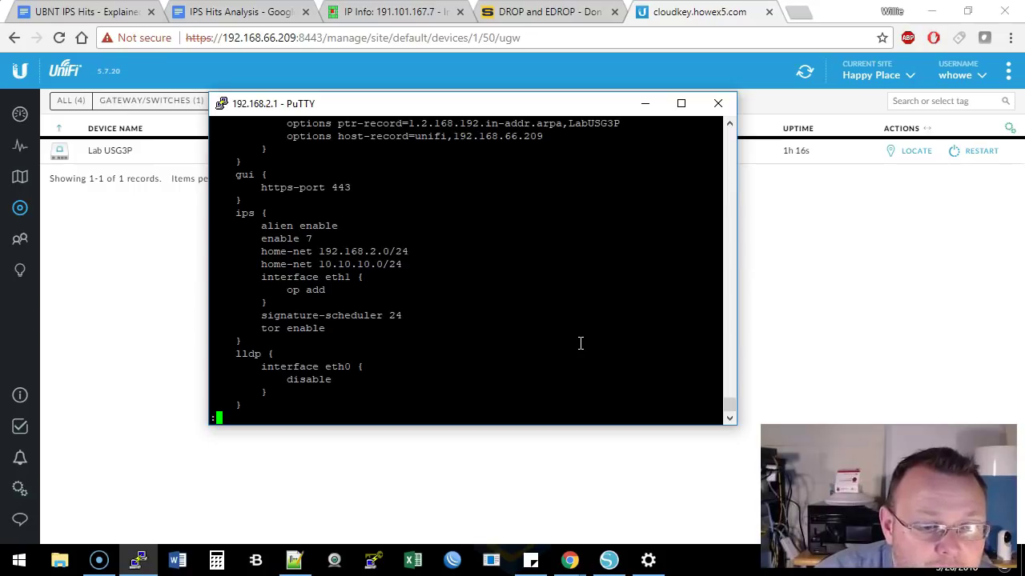
{"action": "key", "text": "Return"}
{"action": "key", "text": "Return"}
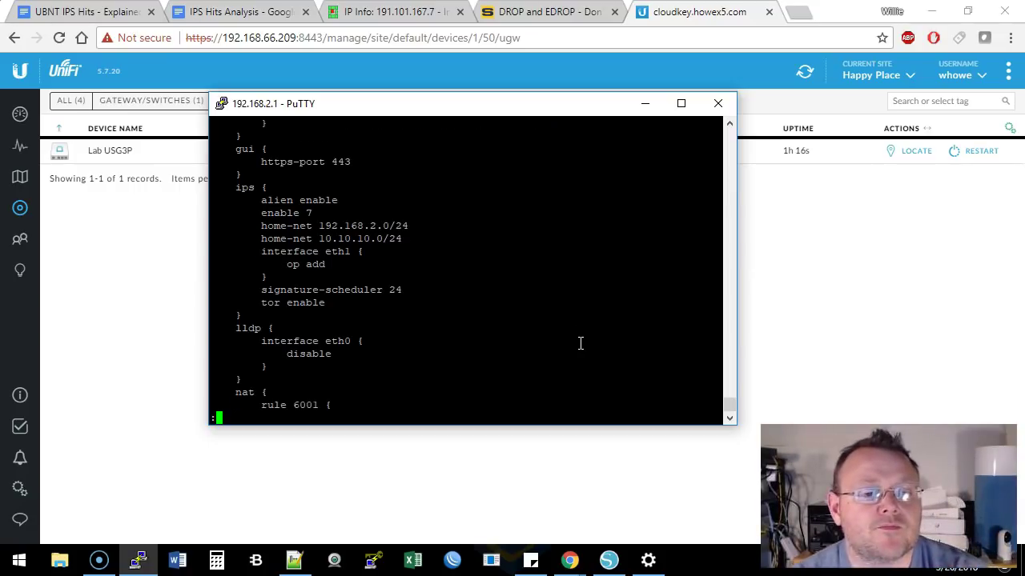
{"action": "key", "text": "Return"}
{"action": "key", "text": "Return"}
{"action": "key", "text": "Return"}
{"action": "key", "text": "Return"}
{"action": "key", "text": "Return"}
{"action": "key", "text": "Return"}
{"action": "key", "text": "Return"}
{"action": "key", "text": "Return"}
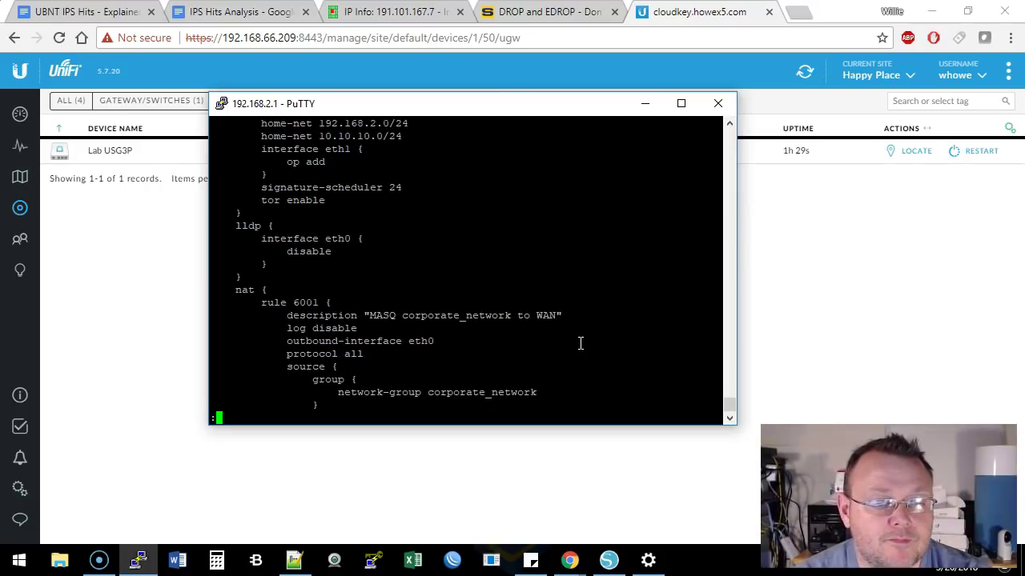
{"action": "key", "text": "space"}
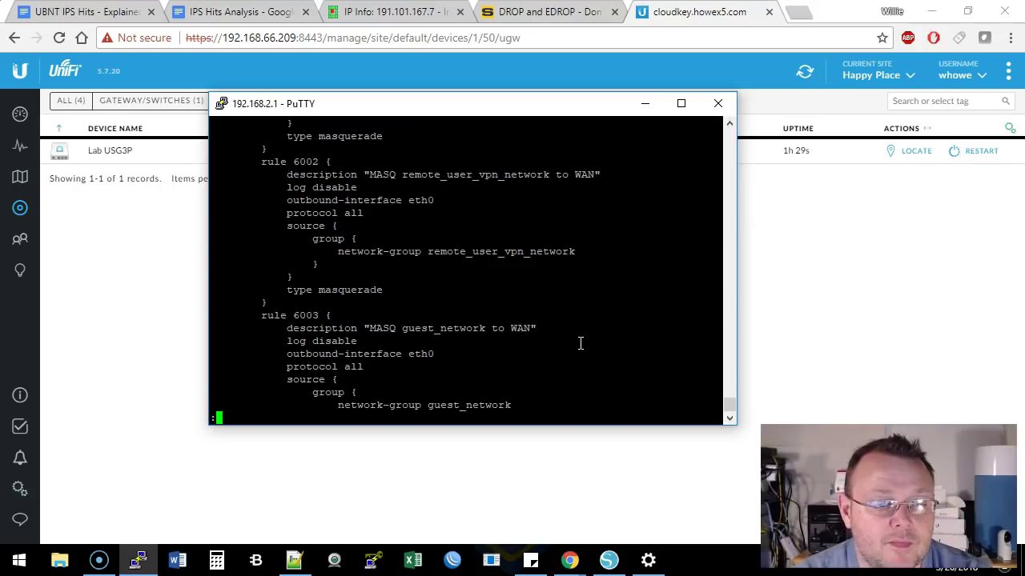
{"action": "key", "text": "space"}
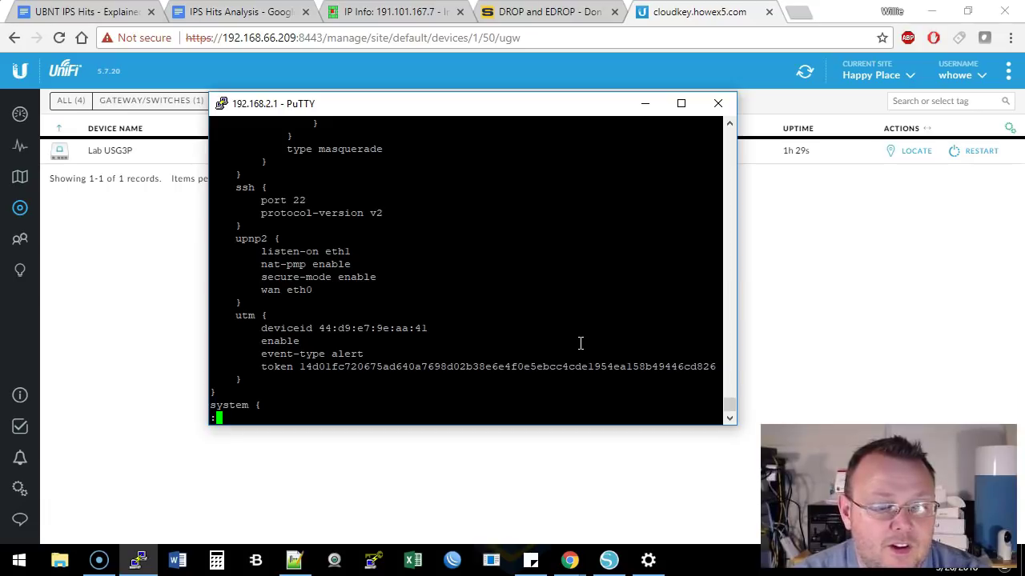
Read the system section, including conntrack, host name, NTP servers and syslog, until the admin prompt returns
{"action": "key", "text": "Return"}
{"action": "key", "text": "Return"}
{"action": "key", "text": "Return"}
{"action": "key", "text": "Return"}
{"action": "key", "text": "Return"}
{"action": "key", "text": "Return"}
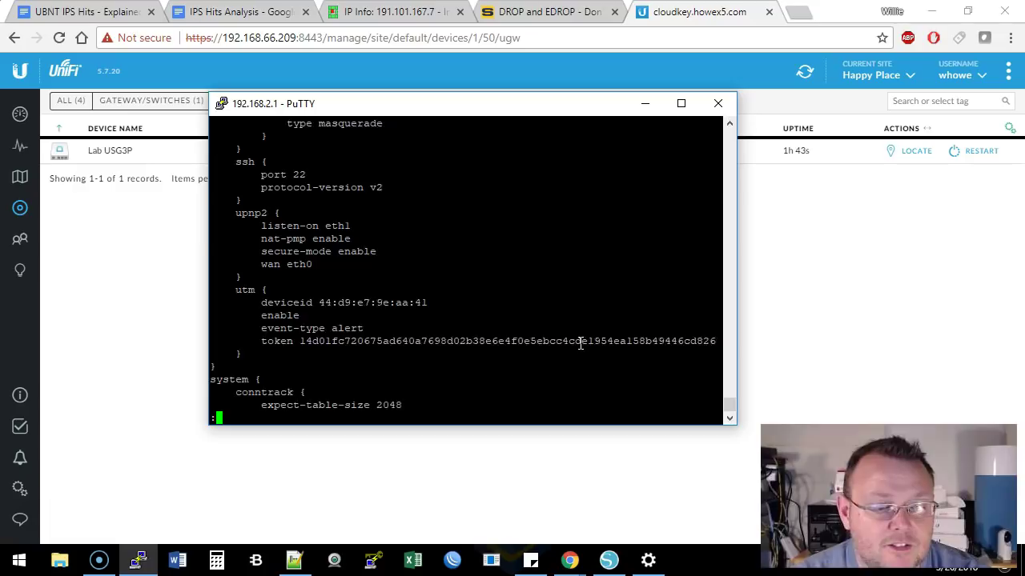
{"action": "key", "text": "Return"}
{"action": "key", "text": "Return"}
{"action": "key", "text": "Return"}
{"action": "key", "text": "Return"}
{"action": "key", "text": "Return"}
{"action": "key", "text": "Return"}
{"action": "key", "text": "Return"}
{"action": "key", "text": "Return"}
{"action": "key", "text": "Return"}
{"action": "key", "text": "Return"}
{"action": "key", "text": "Return"}
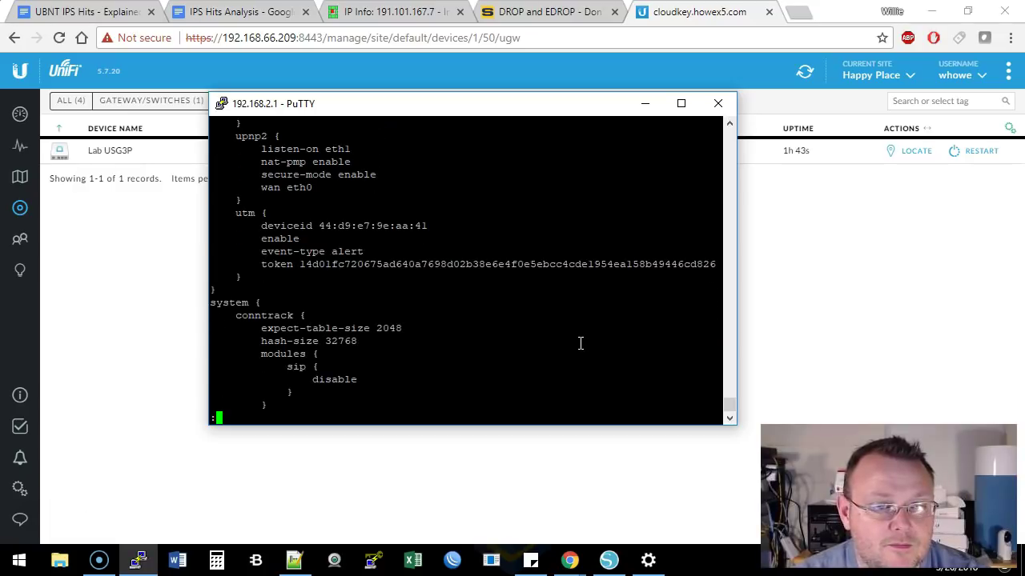
{"action": "key", "text": "Return"}
{"action": "key", "text": "Return"}
{"action": "key", "text": "Return"}
{"action": "key", "text": "Return"}
{"action": "key", "text": "Return"}
{"action": "key", "text": "Return"}
{"action": "key", "text": "Return"}
{"action": "key", "text": "Return"}
{"action": "key", "text": "Return"}
{"action": "key", "text": "Return"}
{"action": "key", "text": "Return"}
{"action": "key", "text": "Return"}
{"action": "key", "text": "Return"}
{"action": "key", "text": "Return"}
{"action": "key", "text": "Return"}
{"action": "key", "text": "Return"}
{"action": "key", "text": "Return"}
{"action": "key", "text": "Return"}
{"action": "key", "text": "Return"}
{"action": "key", "text": "Return"}
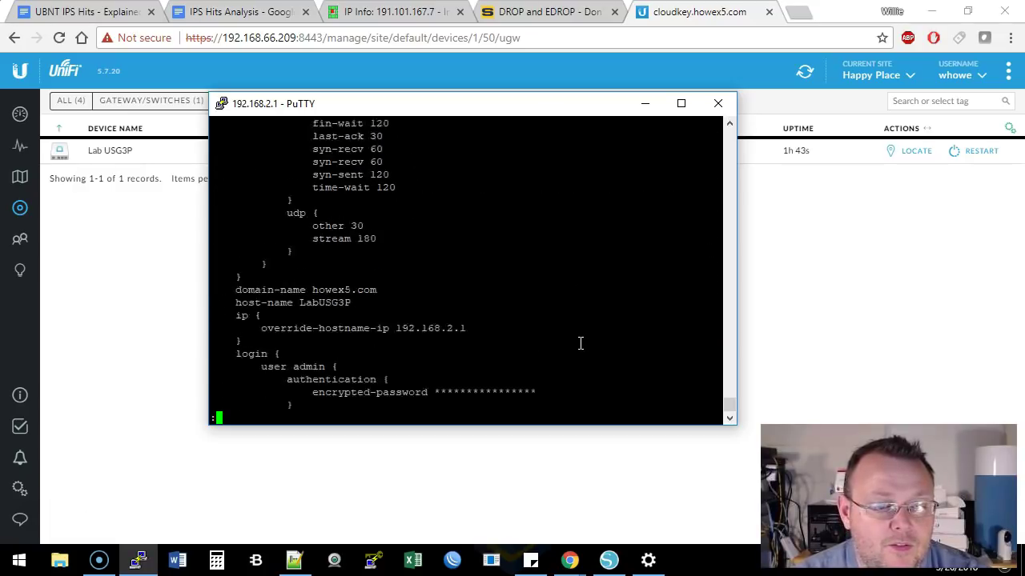
{"action": "key", "text": "Return"}
{"action": "key", "text": "Return"}
{"action": "key", "text": "Return"}
{"action": "key", "text": "Return"}
{"action": "key", "text": "Return"}
{"action": "key", "text": "Return"}
{"action": "key", "text": "Return"}
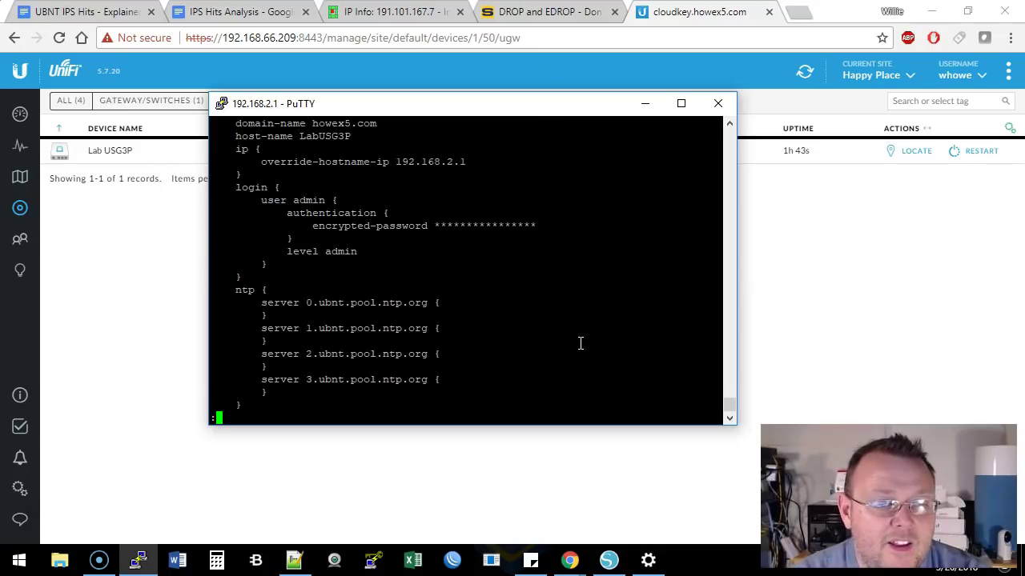
{"action": "key", "text": "space"}
{"action": "key", "text": "space"}
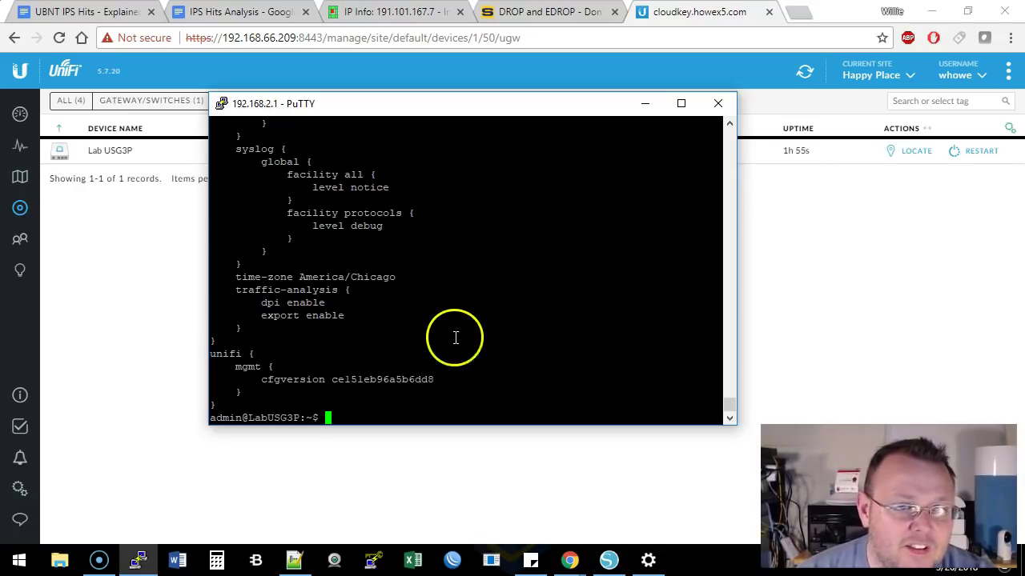
{"action": "scroll", "coordinate": [454, 338], "scroll_direction": "up", "scroll_amount": 8}
{"action": "scroll", "coordinate": [553, 406], "scroll_direction": "down", "scroll_amount": 8}
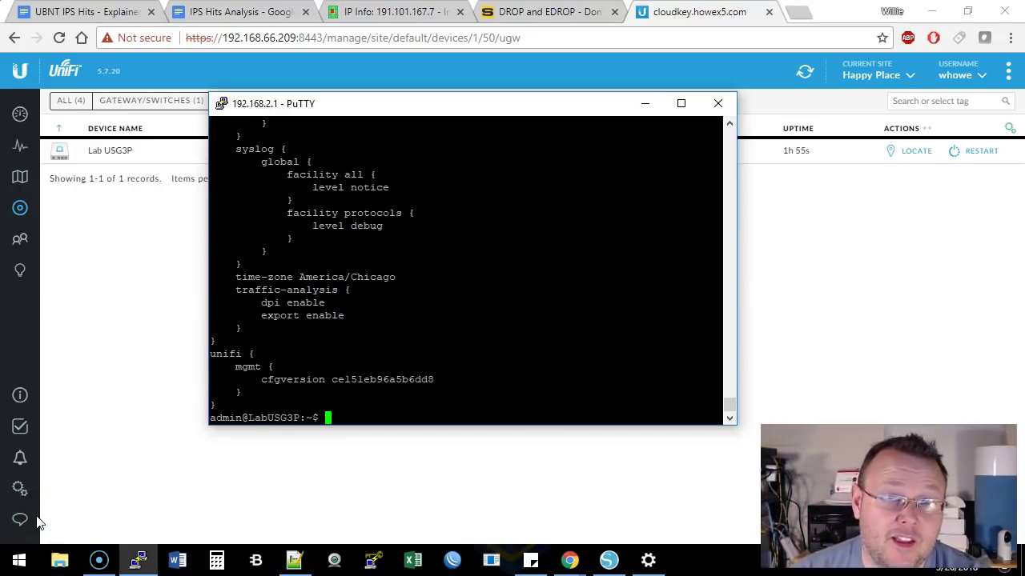
Restore the terminal and highlight the suricata process name in the ps ax listing
{"action": "left_click", "coordinate": [138, 560]}
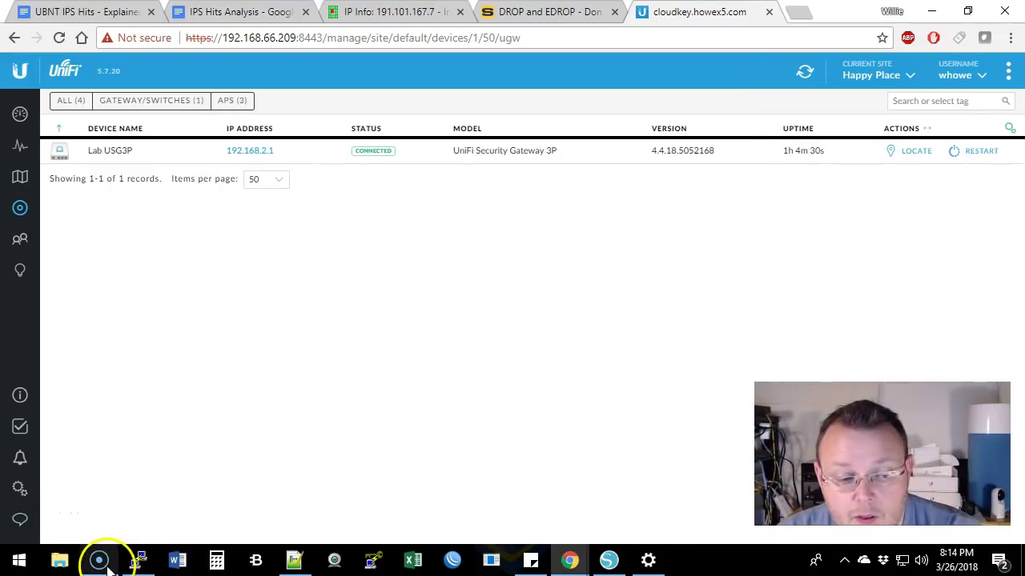
{"action": "left_click", "coordinate": [144, 562]}
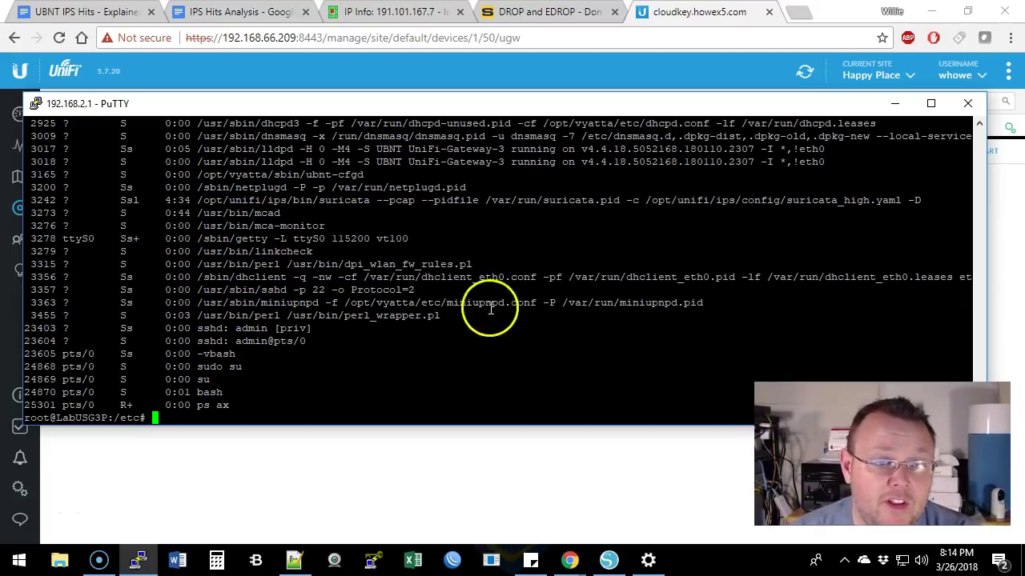
{"action": "left_click_drag", "start_coordinate": [320, 201], "coordinate": [370, 201]}
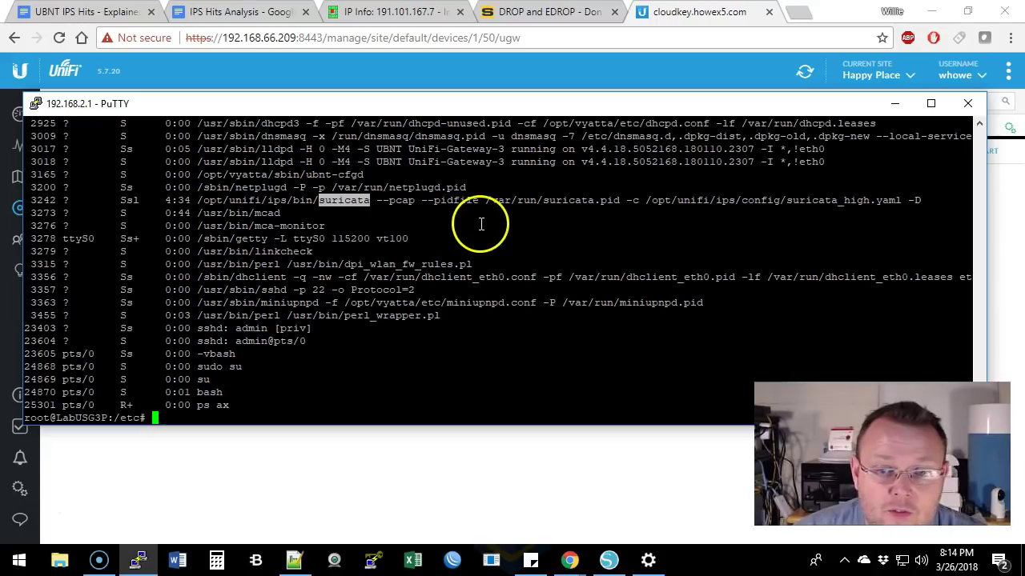
{"action": "left_click", "coordinate": [573, 236]}
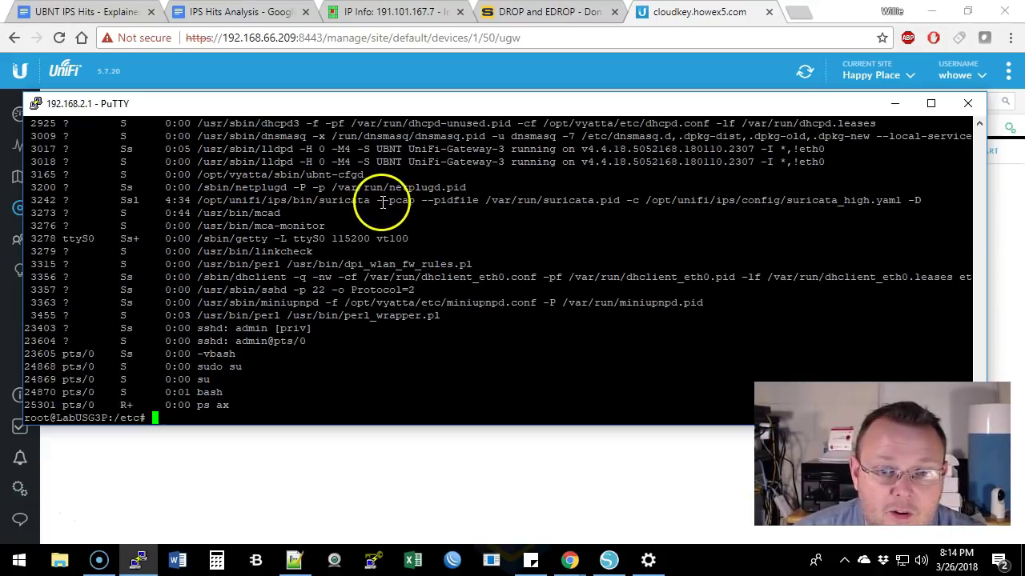
Select the full suricata command line for PID 3242 using suricata_high.yaml to examine its arguments
{"action": "double_click", "coordinate": [210, 201]}
{"action": "left_click_drag", "start_coordinate": [210, 201], "coordinate": [911, 199]}
{"action": "left_click", "coordinate": [703, 233]}
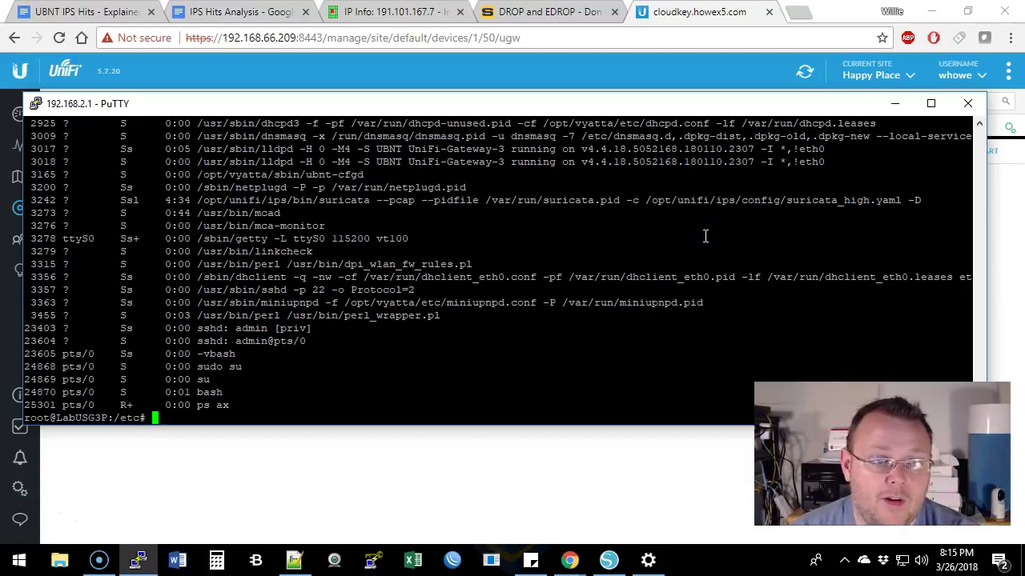
Go to /opt/unifi/ips and list its contents
{"action": "type", "text": "cd /op"}
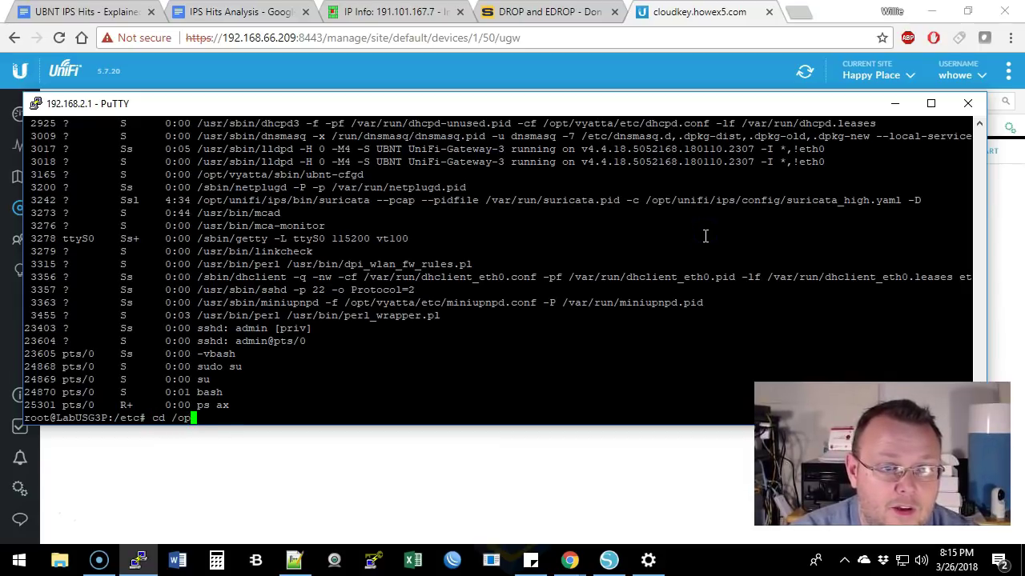
{"action": "type", "text": "t/unifi"}
{"action": "key", "text": "Return"}
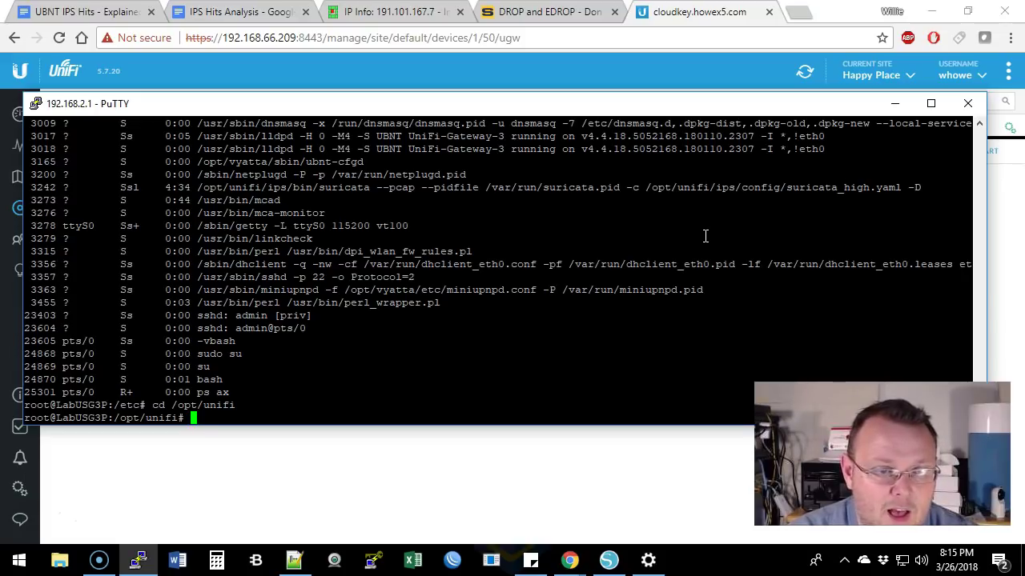
{"action": "type", "text": "cd ips"}
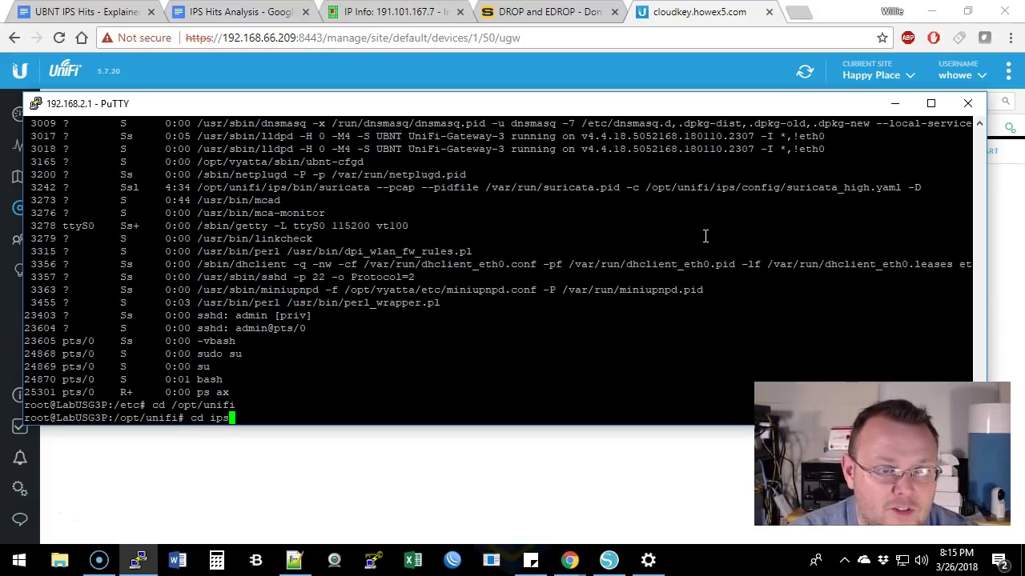
{"action": "key", "text": "Return"}
{"action": "type", "text": "ls"}
{"action": "key", "text": "Return"}
List the Suricata YAML config files in /opt/unifi/ips/config
{"action": "type", "text": "cd config"}
{"action": "key", "text": "Return"}
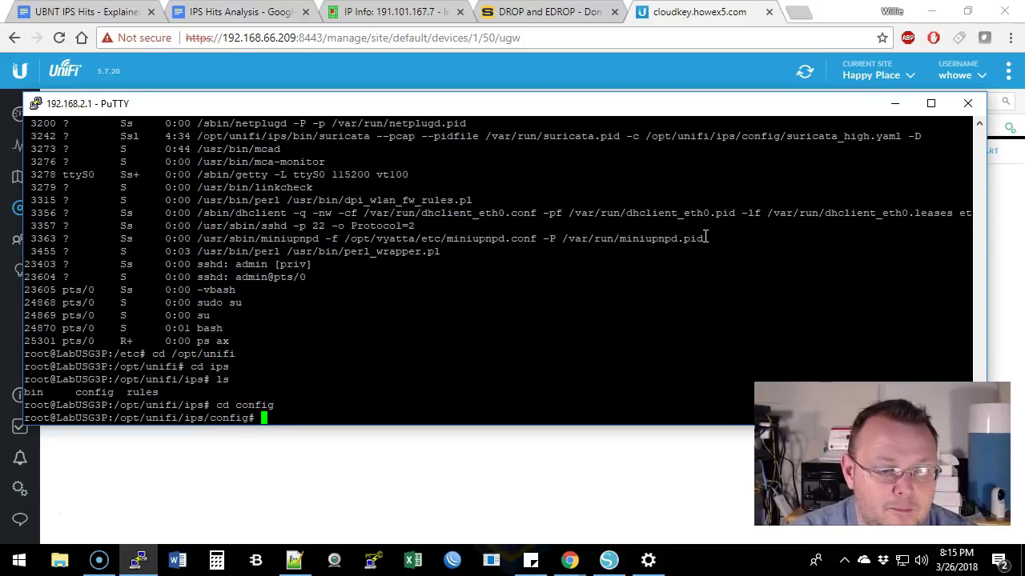
{"action": "type", "text": "ls"}
{"action": "key", "text": "Return"}
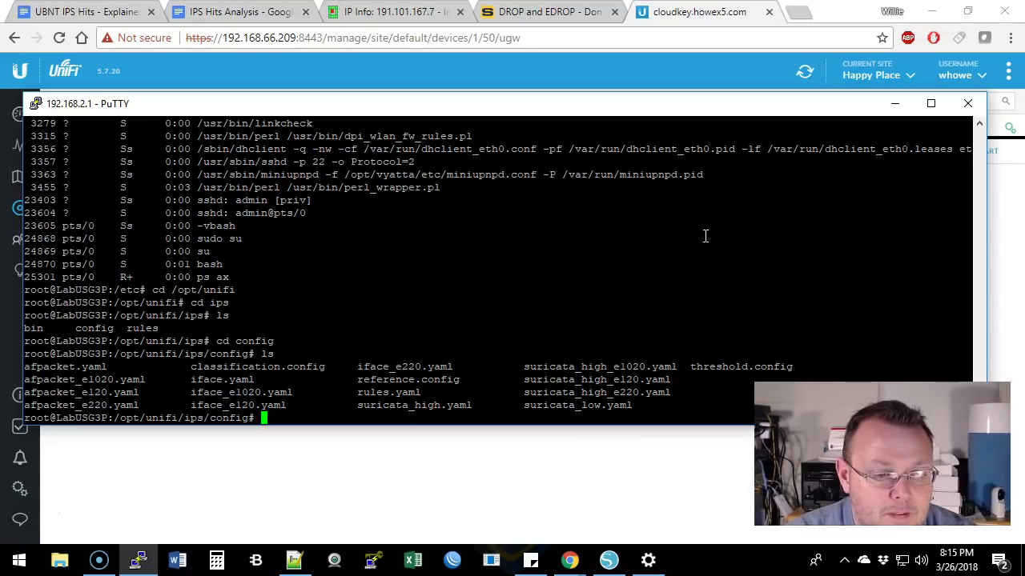
Return to the ips directory, list it again, and move into the rules directory
{"action": "type", "text": "cd .."}
{"action": "key", "text": "Return"}
{"action": "type", "text": "ls"}
{"action": "key", "text": "Return"}
{"action": "type", "text": "cd rules"}
{"action": "key", "text": "Return"}
List the rule files, then run ls -alh to see owners, sizes and dates, including the 3.4M sid-msg.map
{"action": "type", "text": "ls"}
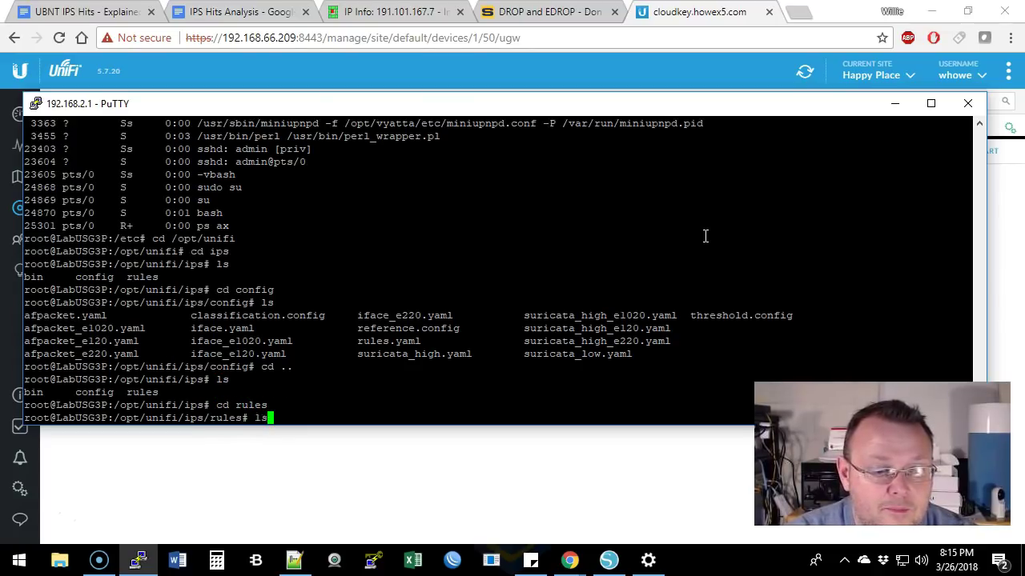
{"action": "key", "text": "Return"}
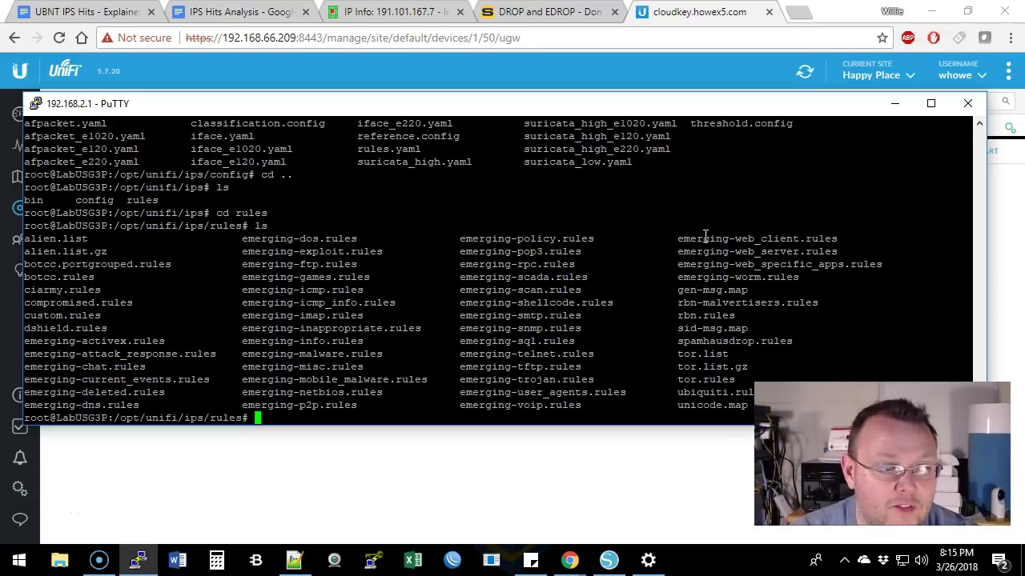
{"action": "type", "text": "ls -alh"}
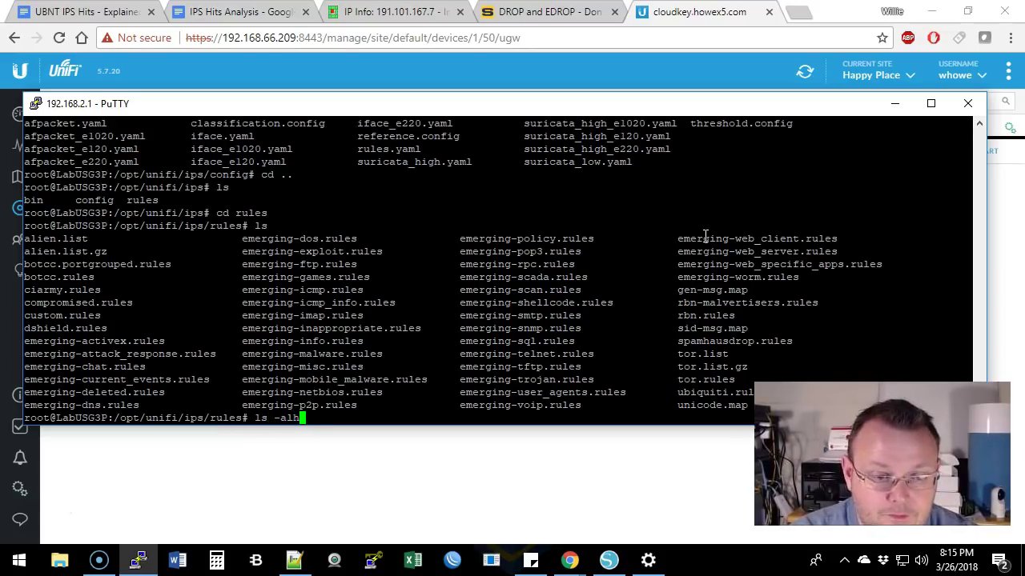
{"action": "key", "text": "Return"}
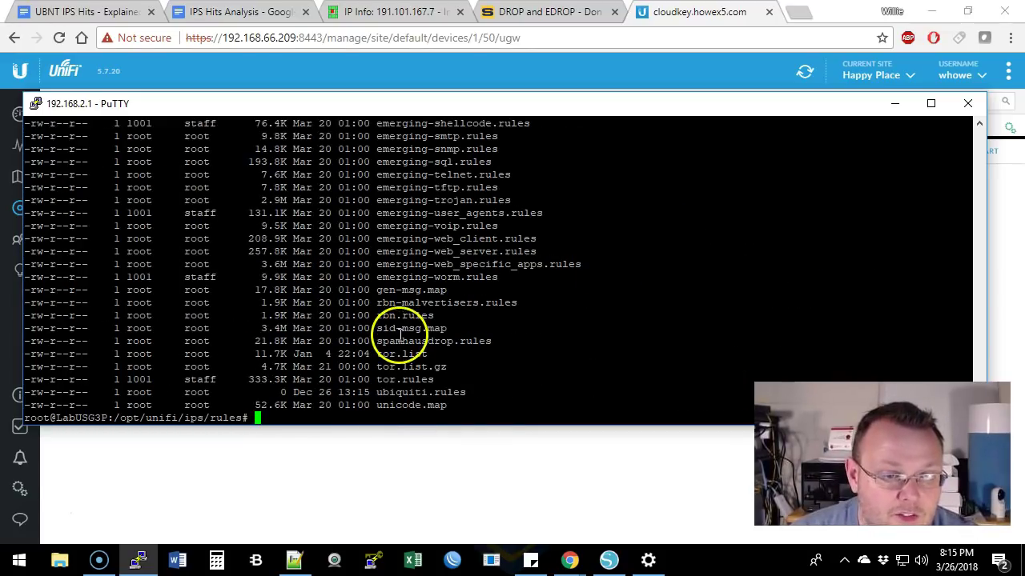
{"action": "scroll", "coordinate": [397, 353], "scroll_direction": "up", "scroll_amount": 10}
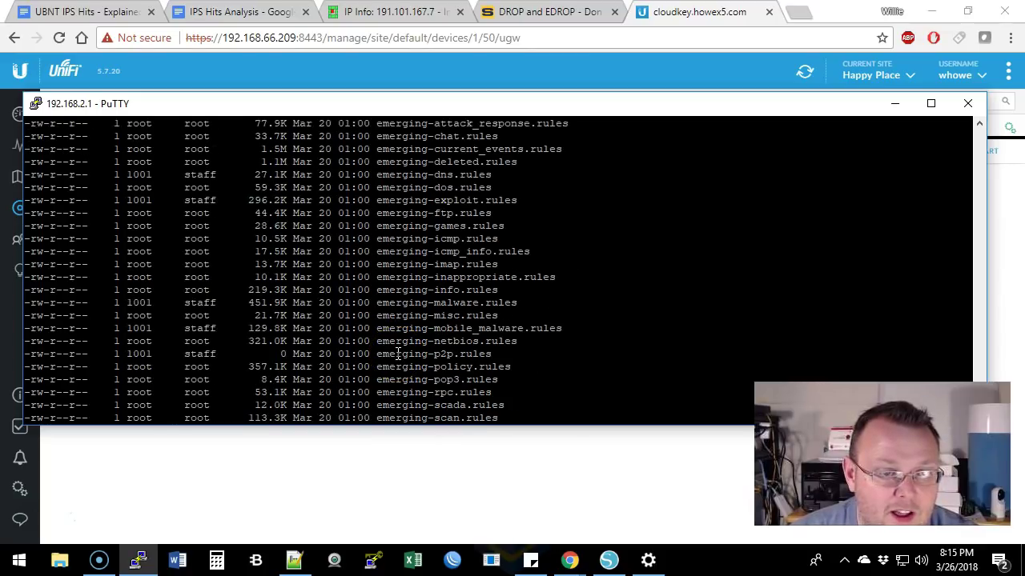
{"action": "scroll", "coordinate": [398, 354], "scroll_direction": "down", "scroll_amount": 4}
{"action": "scroll", "coordinate": [398, 354], "scroll_direction": "down", "scroll_amount": 4}
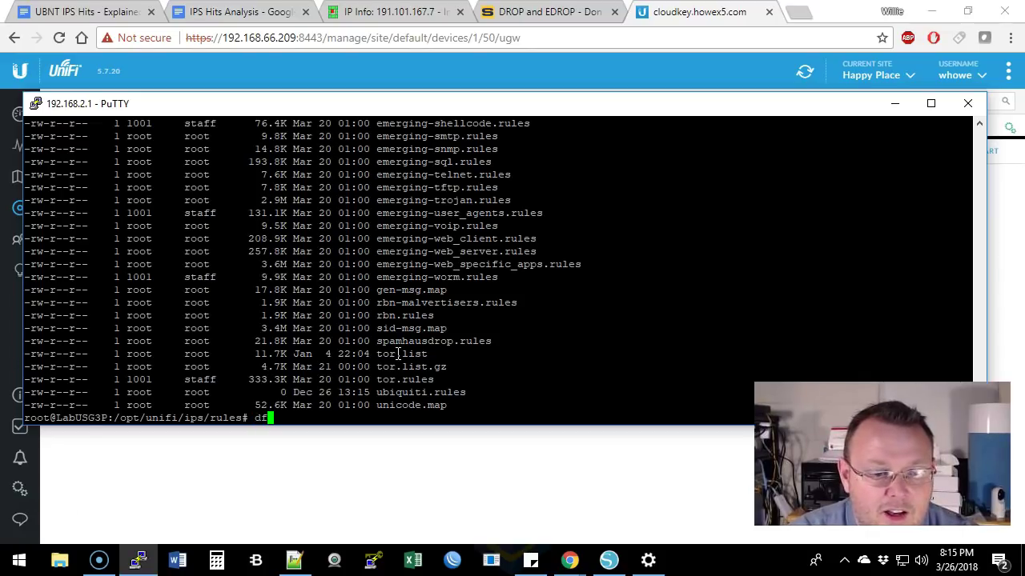
Check disk usage with df and df -ah, showing /dev/sda3 with 1.6G free, then re-list the rule files
{"action": "key", "text": "Return"}
{"action": "type", "text": "df -a"}
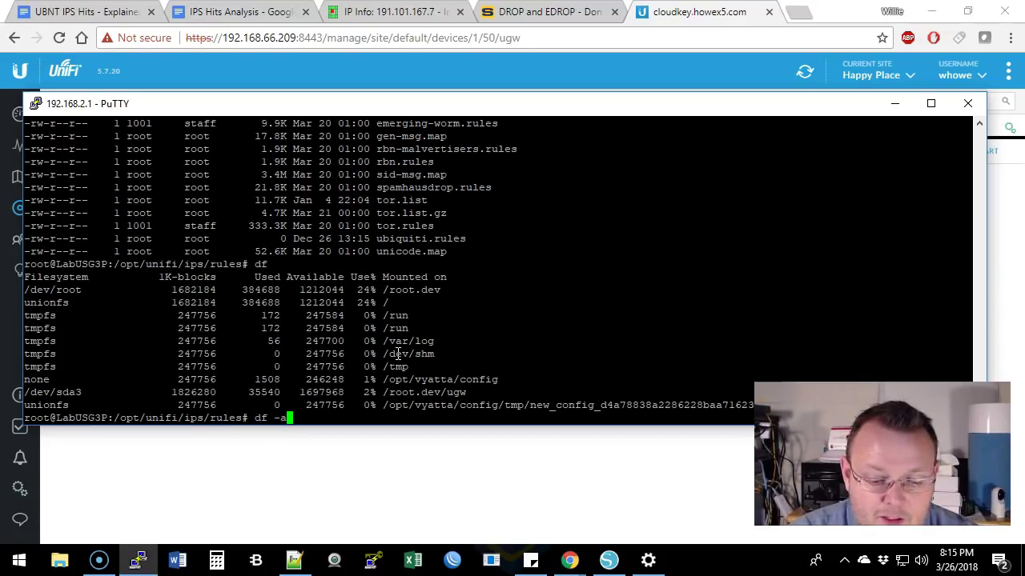
{"action": "type", "text": "lh"}
{"action": "key", "text": "Return"}
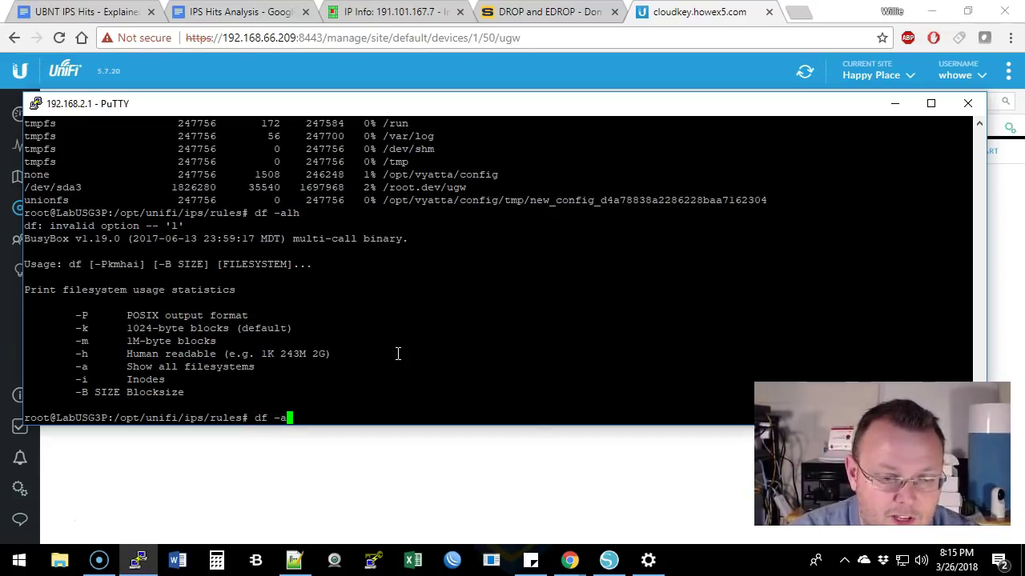
{"action": "type", "text": "df -ah"}
{"action": "key", "text": "Return"}
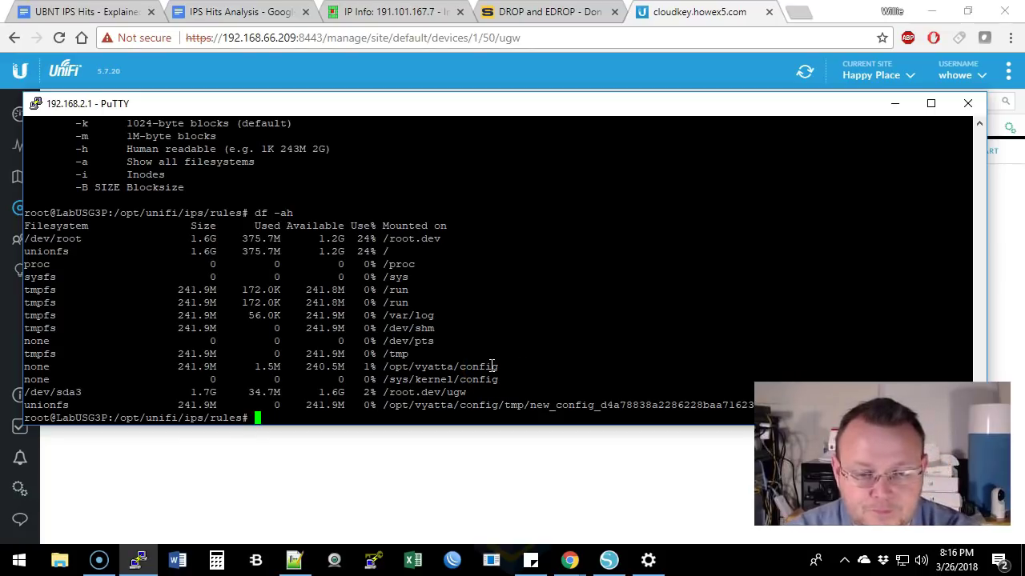
{"action": "type", "text": "ls"}
{"action": "key", "text": "Return"}
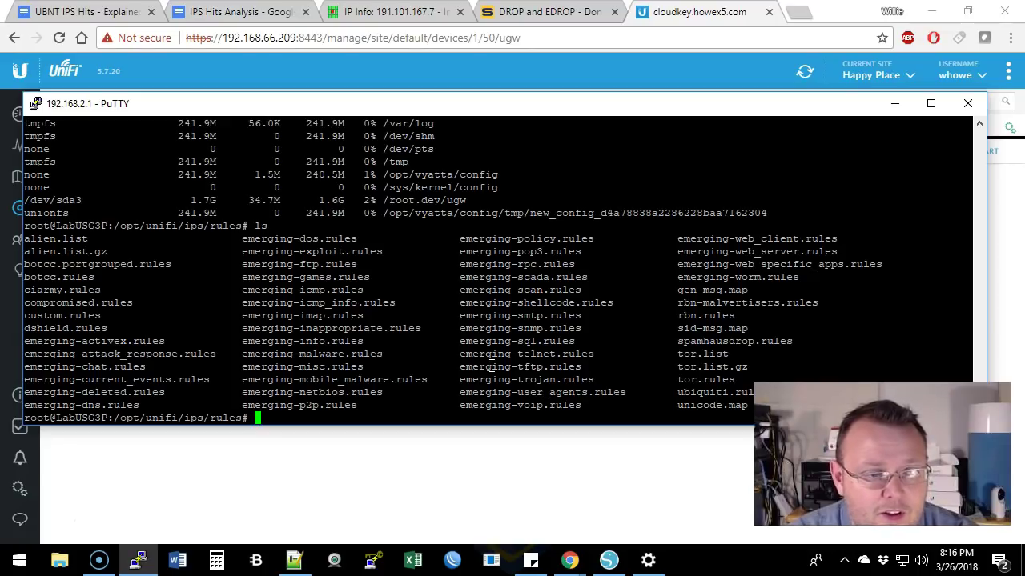
View the blocked IP addresses in alien.list with more and page through to its end
{"action": "type", "text": "more alien.lis"}
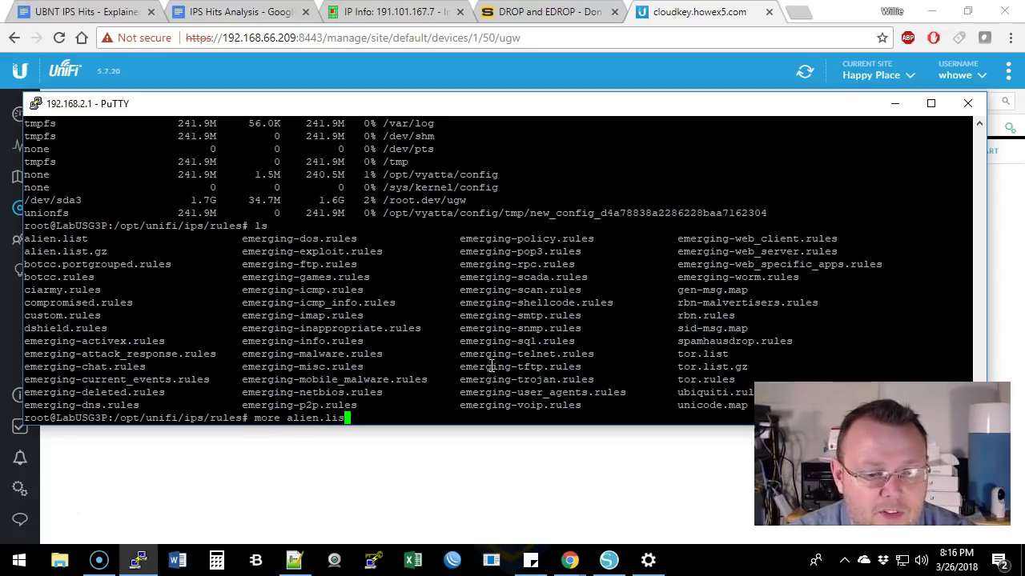
{"action": "type", "text": "t"}
{"action": "key", "text": "Return"}
{"action": "key", "text": "Return"}
{"action": "key", "text": "Return"}
{"action": "key", "text": "Return"}
{"action": "key", "text": "Return"}
{"action": "key", "text": "Return"}
{"action": "key", "text": "Return"}
{"action": "key", "text": "Return"}
{"action": "key", "text": "Return"}
{"action": "key", "text": "Return"}
{"action": "key", "text": "Return"}
{"action": "key", "text": "Return"}
{"action": "key", "text": "Return"}
{"action": "key", "text": "Return"}
{"action": "key", "text": "Return"}
{"action": "key", "text": "Return"}
{"action": "key", "text": "Return"}
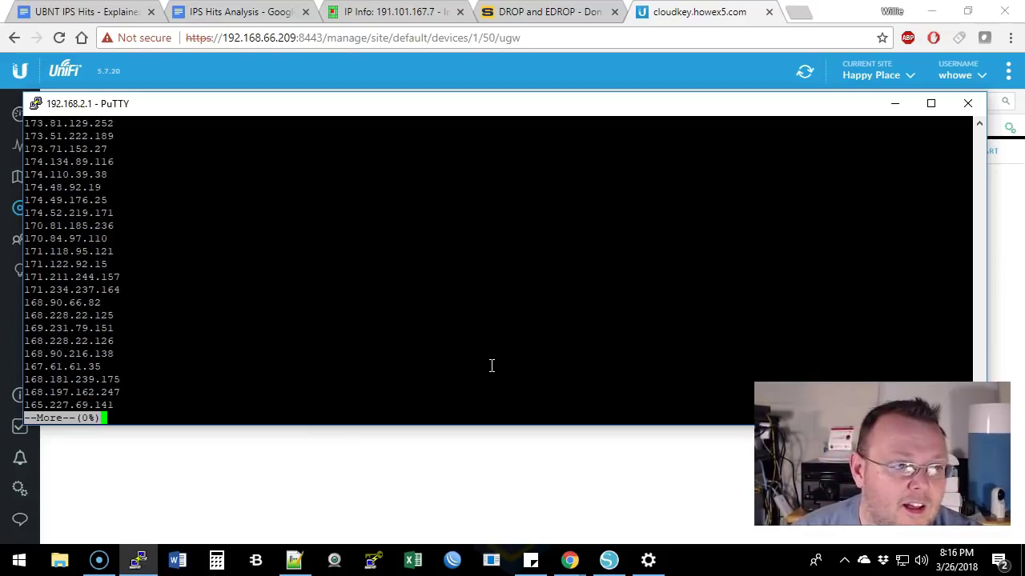
{"action": "key", "text": "Return"}
{"action": "key", "text": "Return"}
{"action": "key", "text": "Return"}
{"action": "key", "text": "Return"}
{"action": "key", "text": "Return"}
{"action": "key", "text": "Return"}
{"action": "key", "text": "Return"}
{"action": "key", "text": "Return"}
{"action": "key", "text": "Return"}
{"action": "key", "text": "Return"}
{"action": "key", "text": "Return"}
{"action": "key", "text": "Return"}
{"action": "key", "text": "Return"}
{"action": "key", "text": "Return"}
{"action": "key", "text": "Return"}
{"action": "key", "text": "Return"}
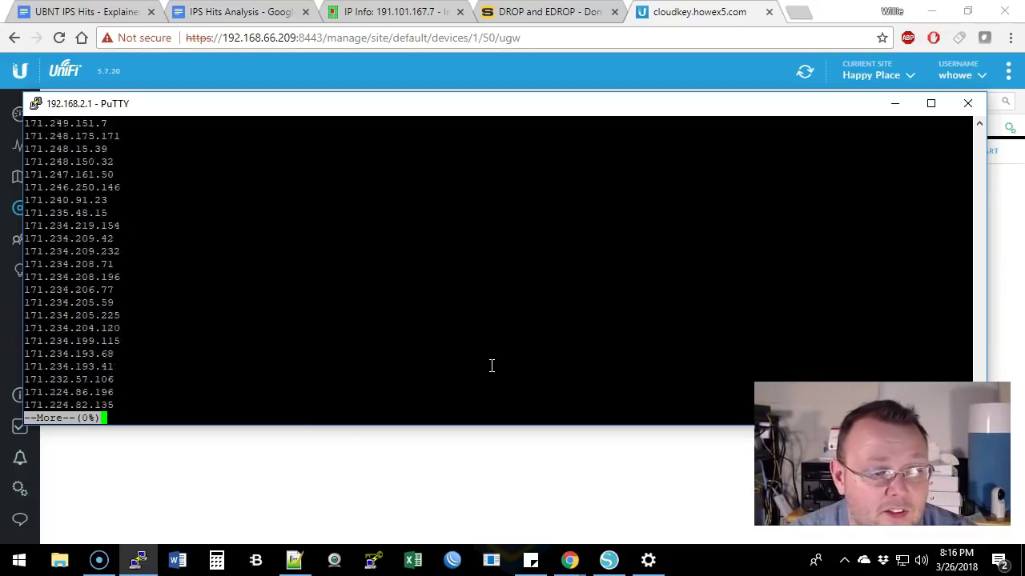
{"action": "key", "text": "Return"}
{"action": "key", "text": "Return"}
{"action": "key", "text": "Return"}
{"action": "key", "text": "Return"}
{"action": "key", "text": "Return"}
{"action": "key", "text": "Return"}
{"action": "key", "text": "Return"}
{"action": "key", "text": "Return"}
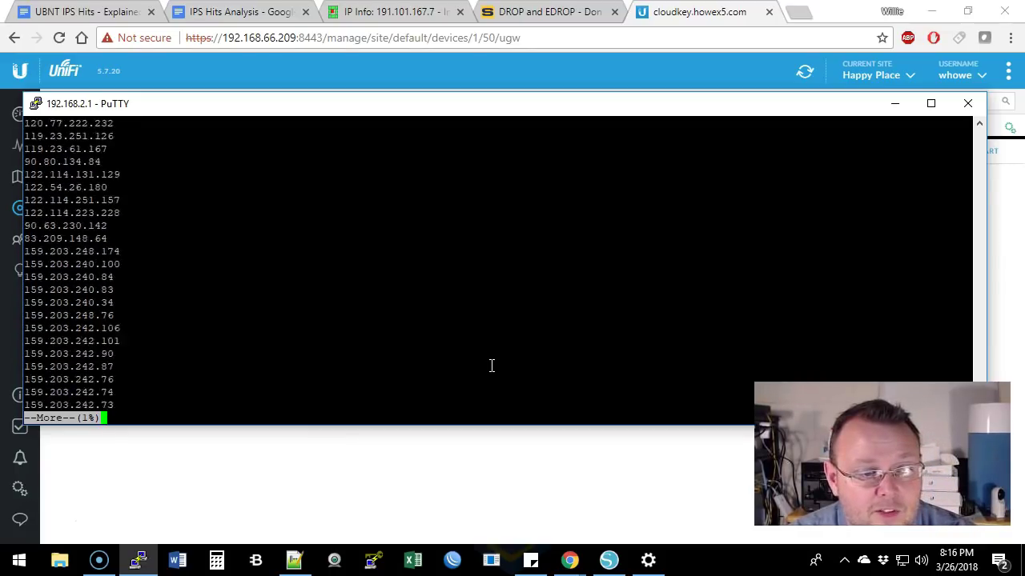
{"action": "key", "text": "q"}
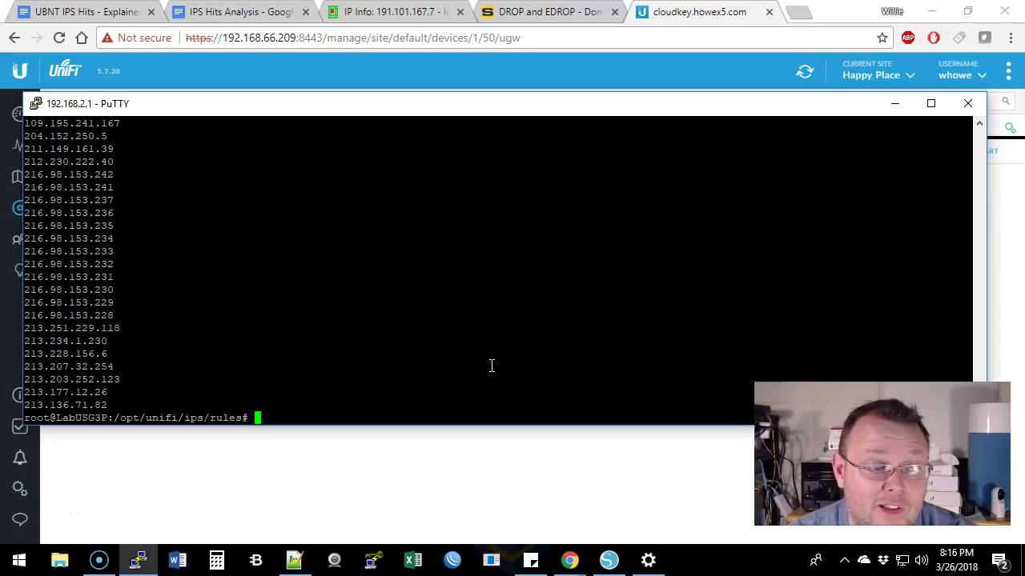
Add blank prompt lines and list the rules directory files again with ls
{"action": "key", "text": "Return"}
{"action": "key", "text": "Return"}
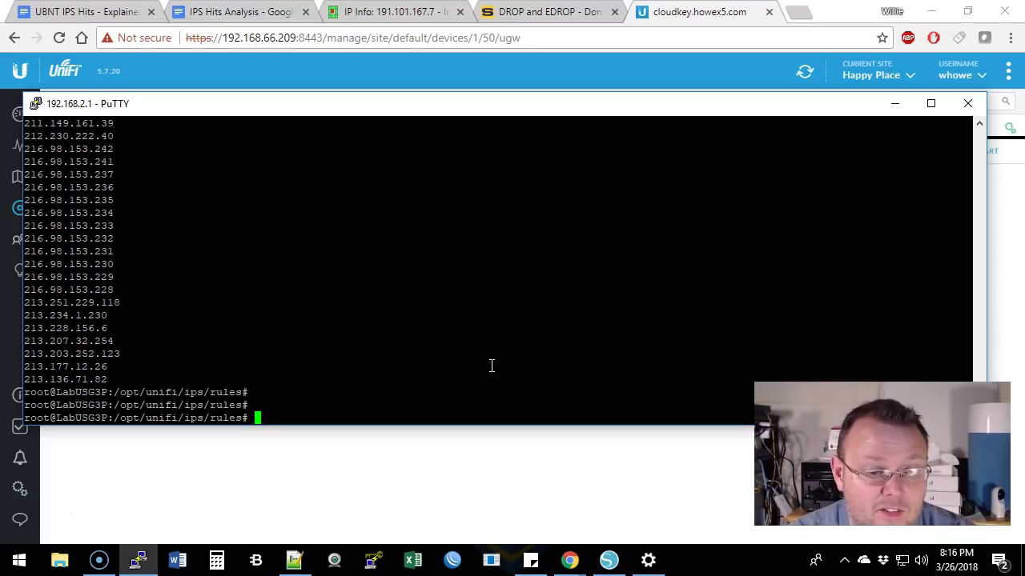
{"action": "type", "text": "ls"}
{"action": "key", "text": "Return"}
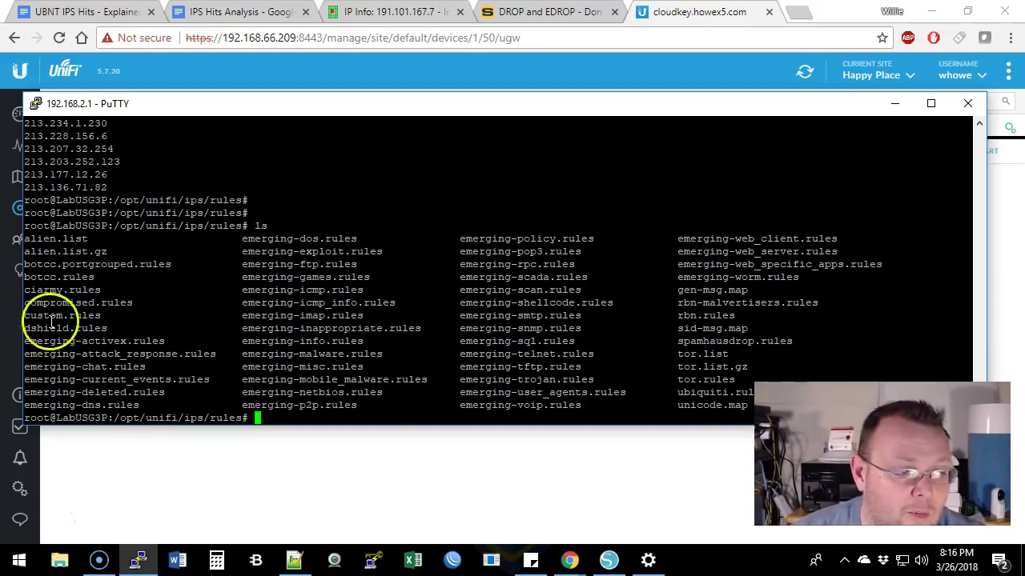
{"action": "left_click_drag", "start_coordinate": [25, 328], "coordinate": [86, 328]}
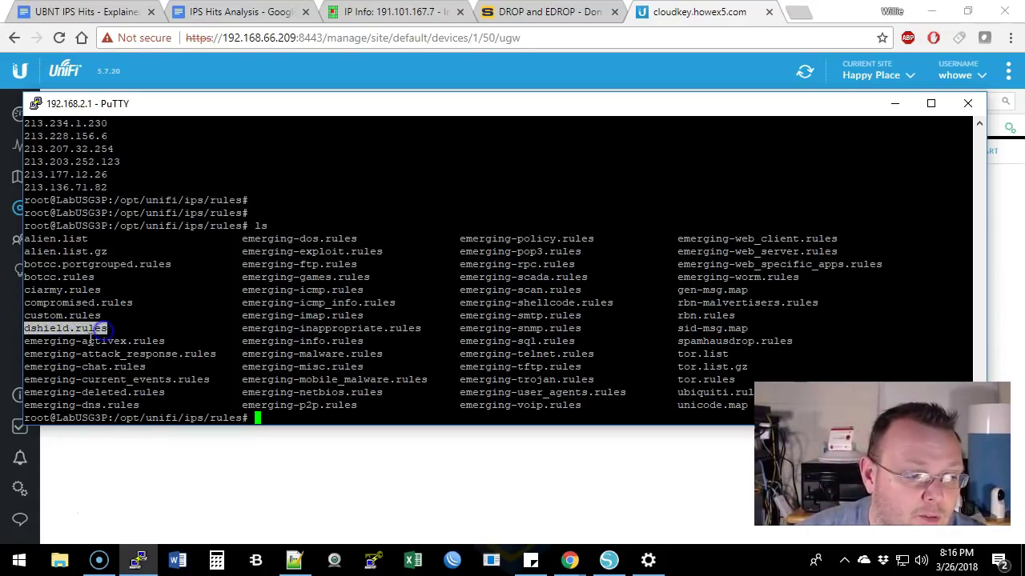
{"action": "left_click_drag", "start_coordinate": [24, 341], "coordinate": [114, 345]}
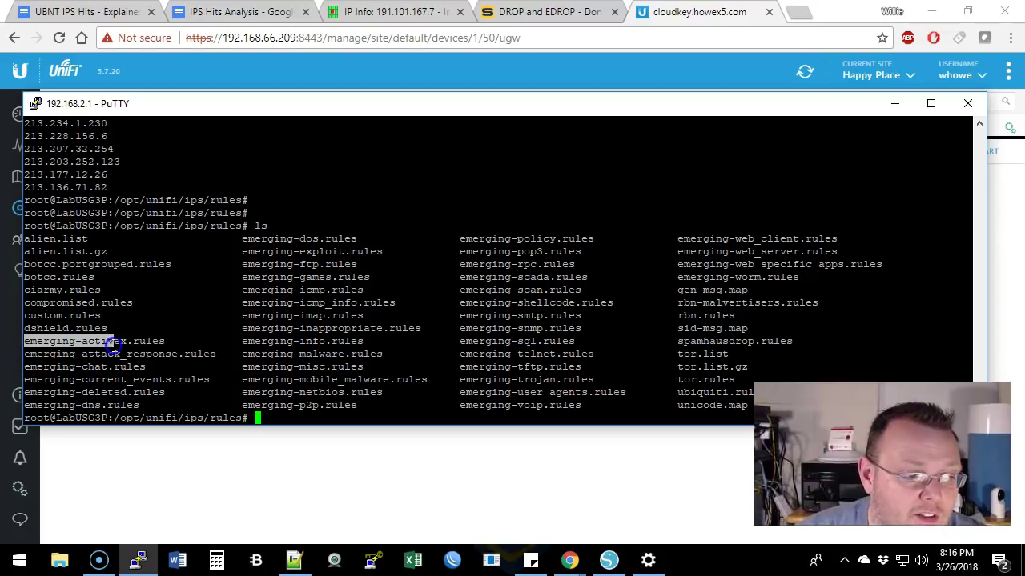
{"action": "left_click", "coordinate": [26, 290]}
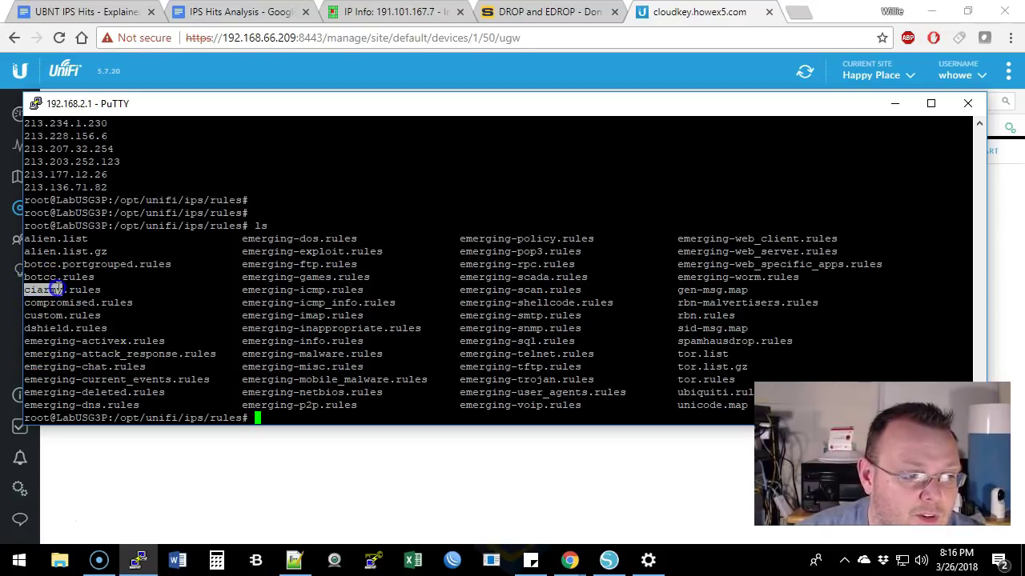
{"action": "left_click_drag", "start_coordinate": [52, 276], "coordinate": [57, 277]}
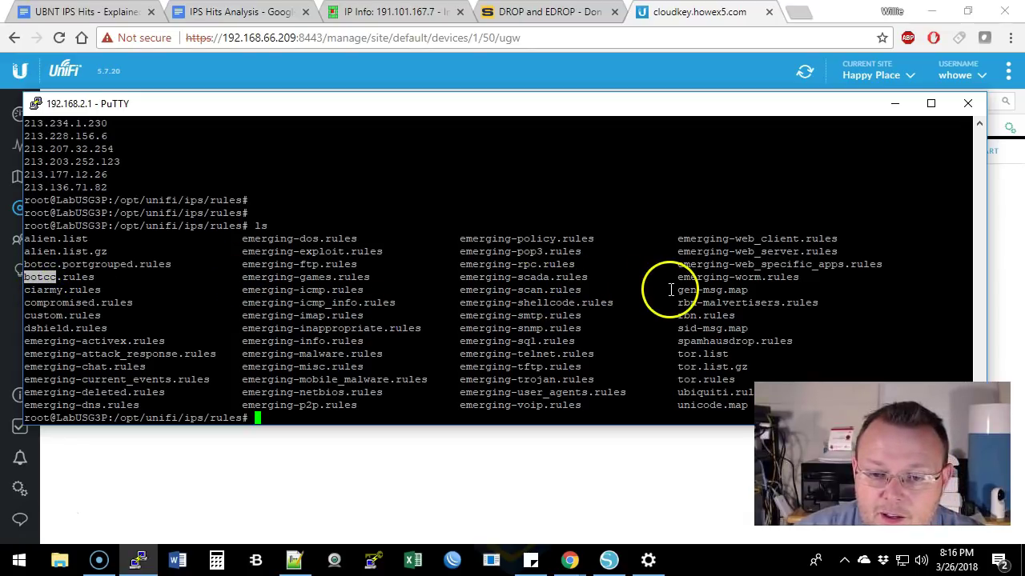
{"action": "left_click_drag", "start_coordinate": [678, 354], "coordinate": [697, 353]}
{"action": "left_click_drag", "start_coordinate": [679, 393], "coordinate": [734, 392]}
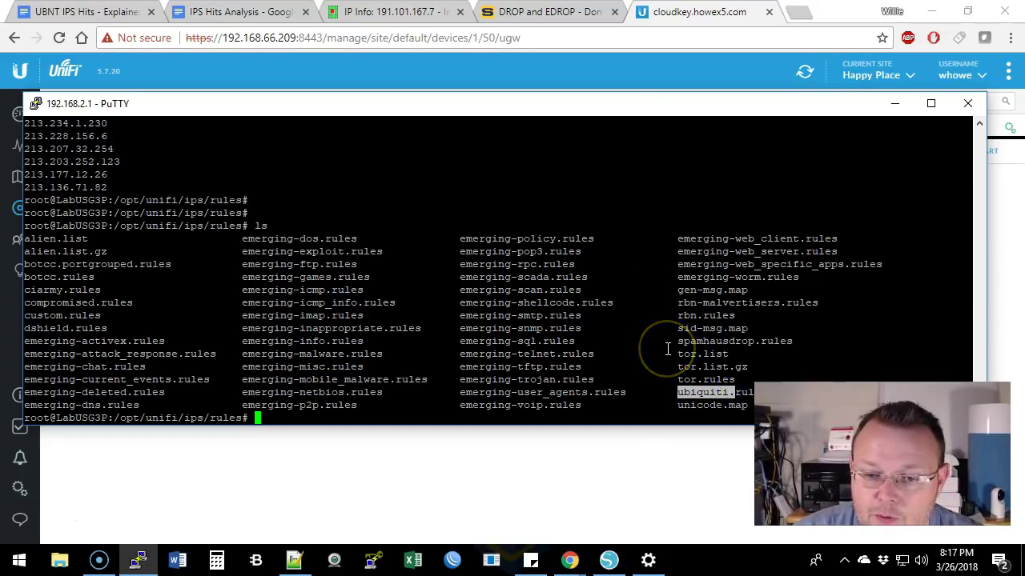
{"action": "left_click_drag", "start_coordinate": [678, 342], "coordinate": [759, 343]}
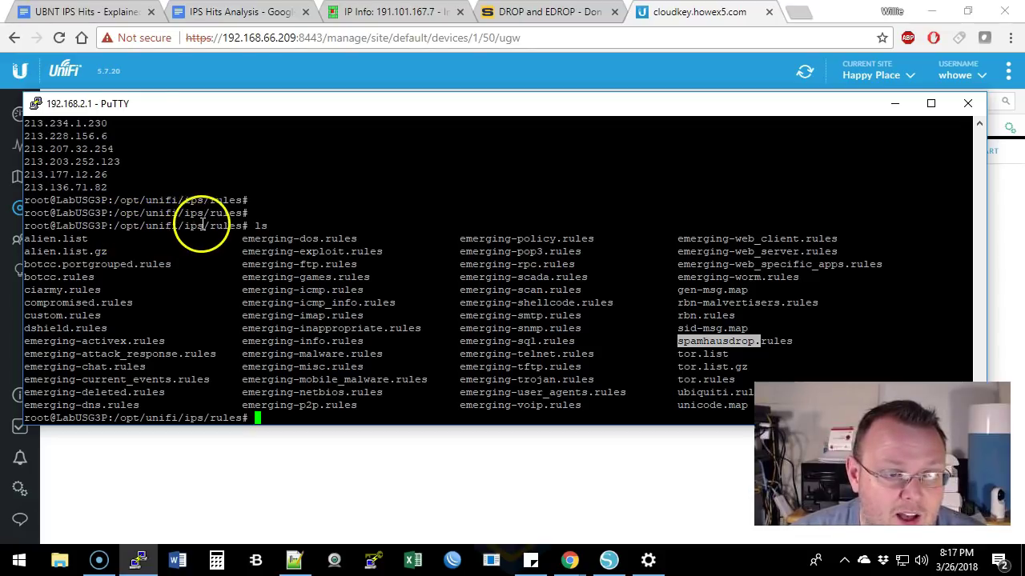
{"action": "mouse_move", "coordinate": [749, 405]}
{"action": "left_mouse_down"}
{"action": "mouse_move", "coordinate": [359, 299]}
{"action": "mouse_move", "coordinate": [32, 238]}
{"action": "mouse_move", "coordinate": [599, 329]}
{"action": "mouse_move", "coordinate": [744, 400]}
{"action": "left_mouse_up"}
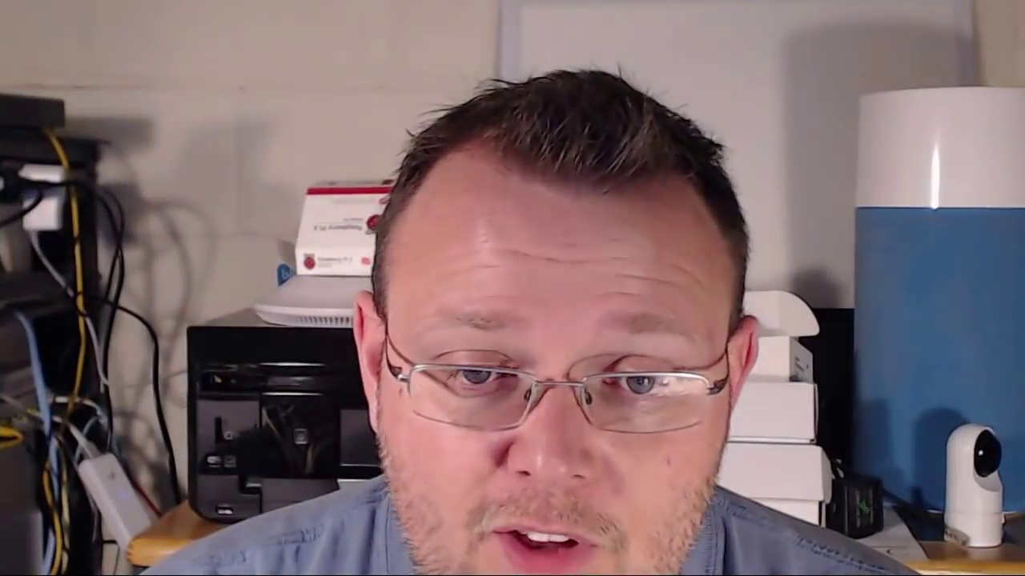